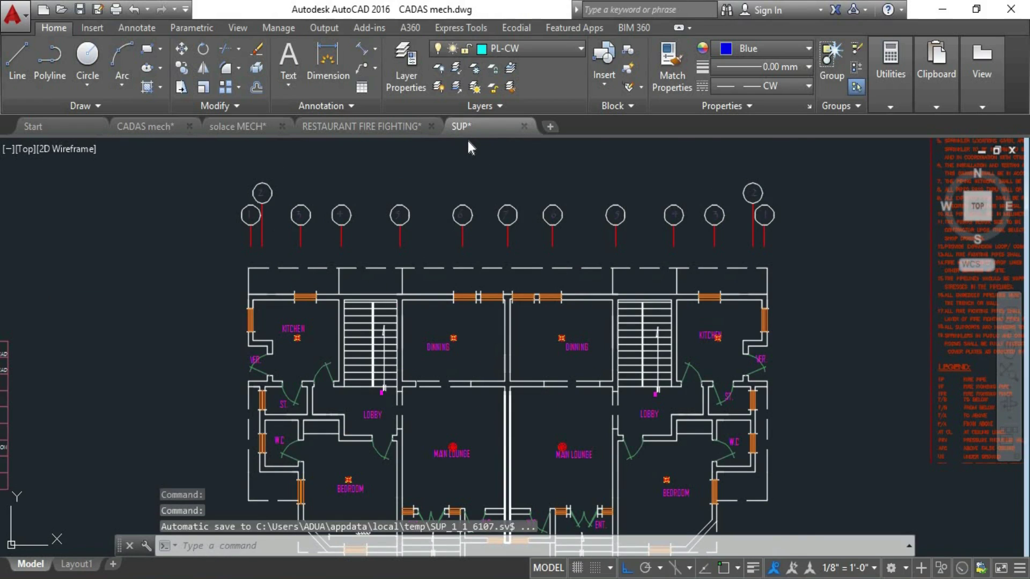
- In the SUP drawing, recolour the Ø2½" fire main green, including the horizontal pump-room feed, the vertical run and the short joining segment above
scroll(435, 242, down, 5)
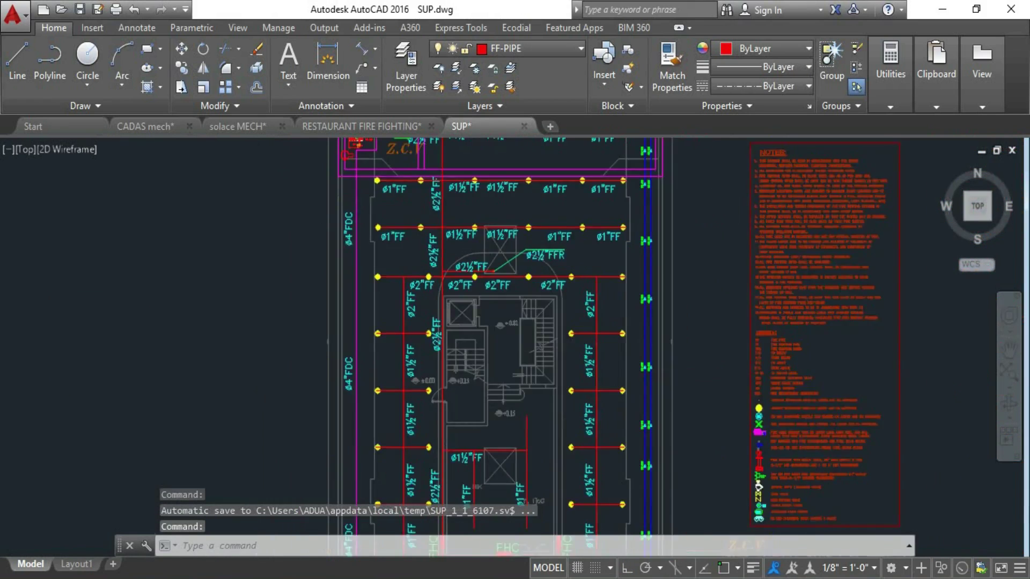
scroll(426, 155, up, 6)
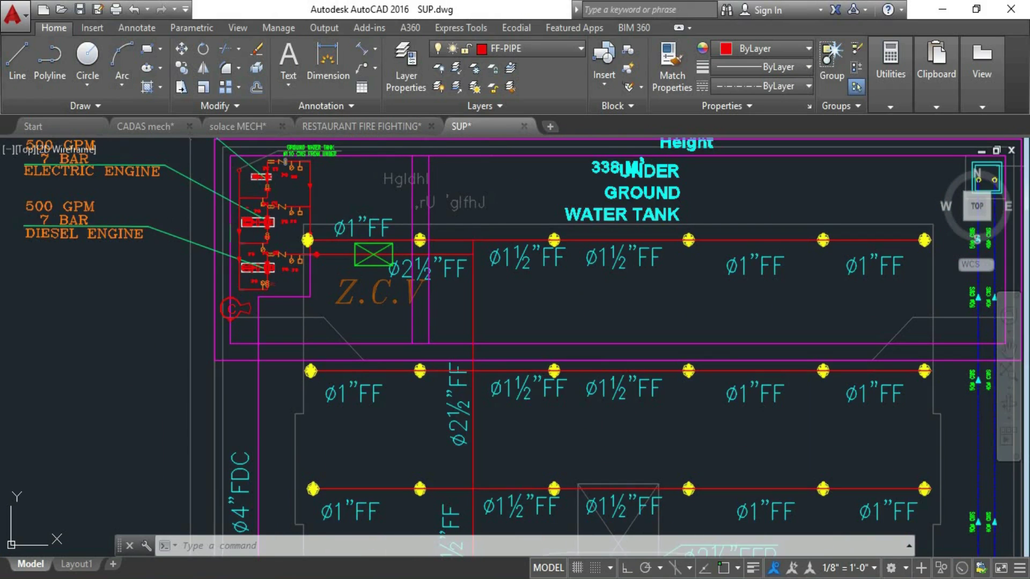
scroll(333, 230, down, 3)
scroll(300, 225, up, 5)
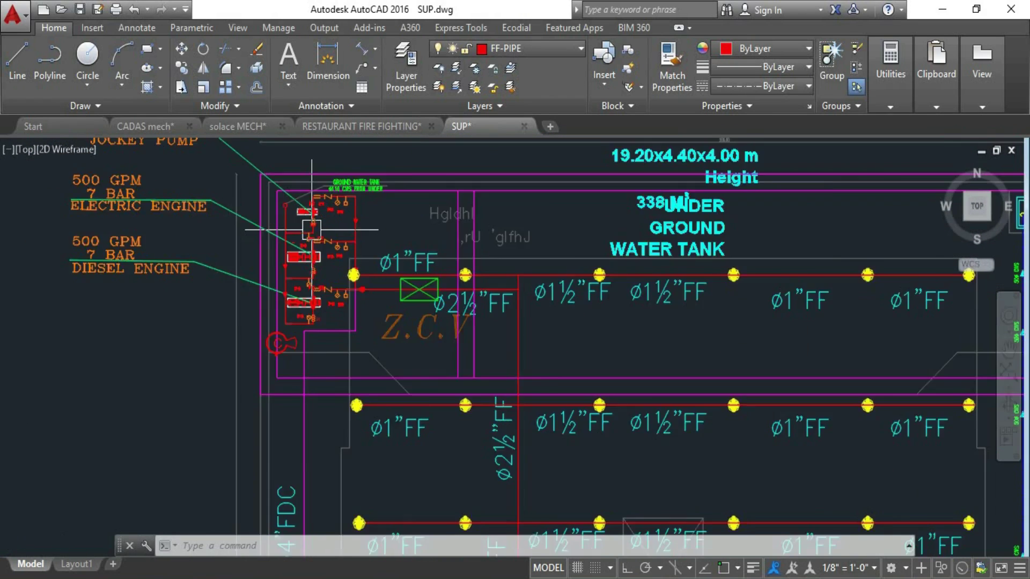
scroll(303, 199, down, 2)
scroll(365, 280, up, 3)
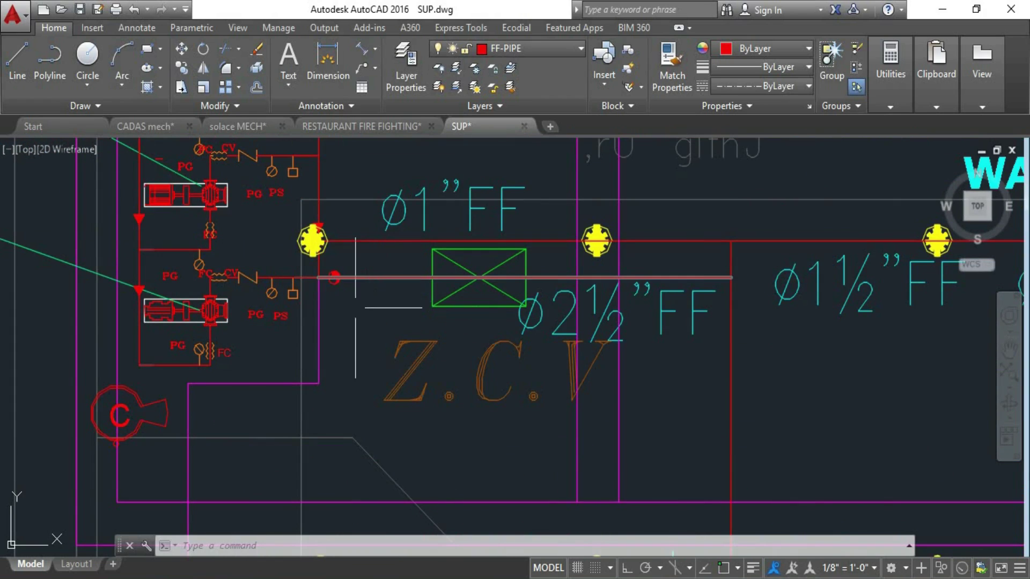
click(395, 275)
scroll(480, 241, up, 2)
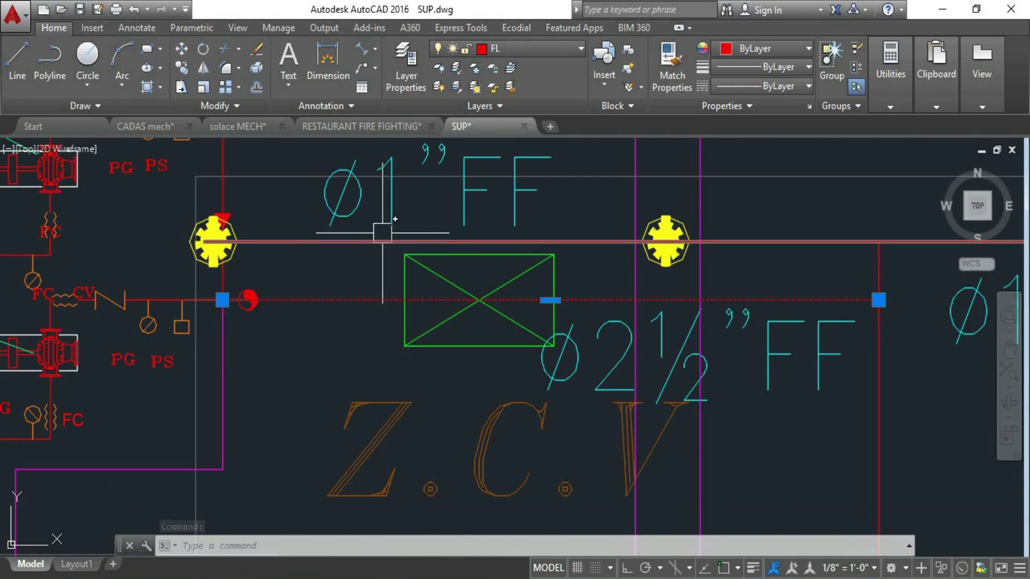
scroll(465, 260, down, 2)
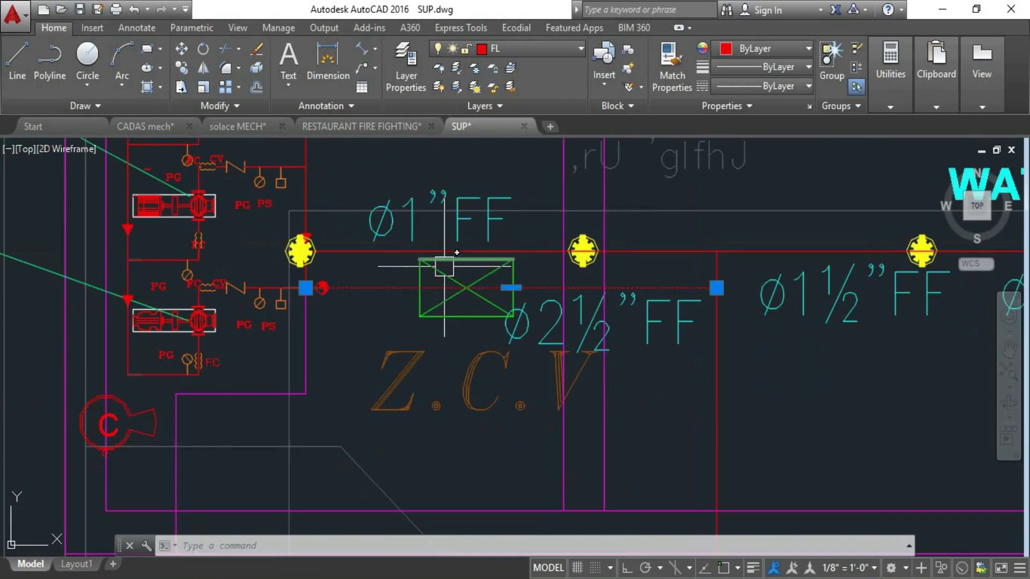
scroll(525, 327, up, 2)
scroll(523, 330, up, 2)
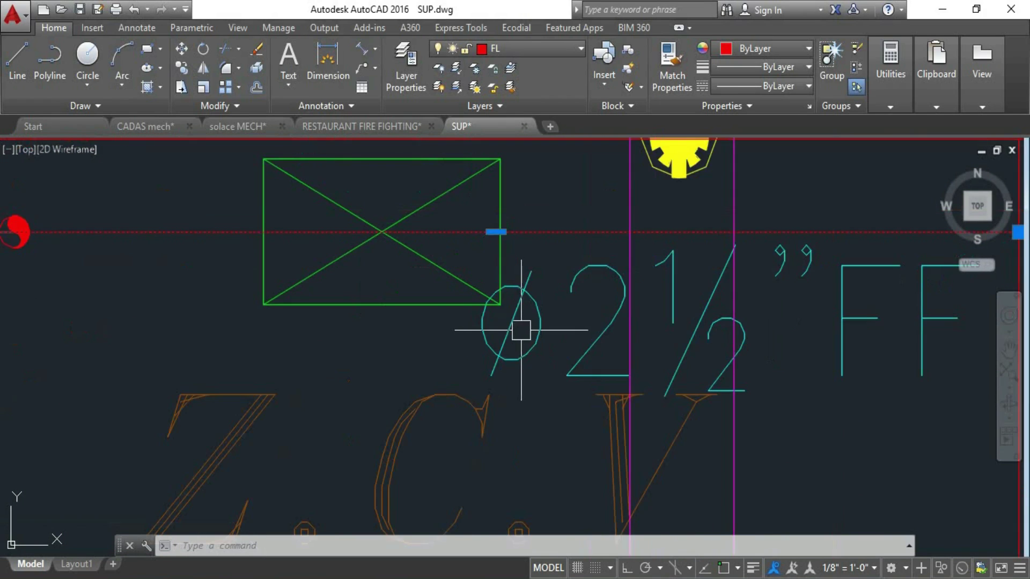
scroll(365, 188, down, 5)
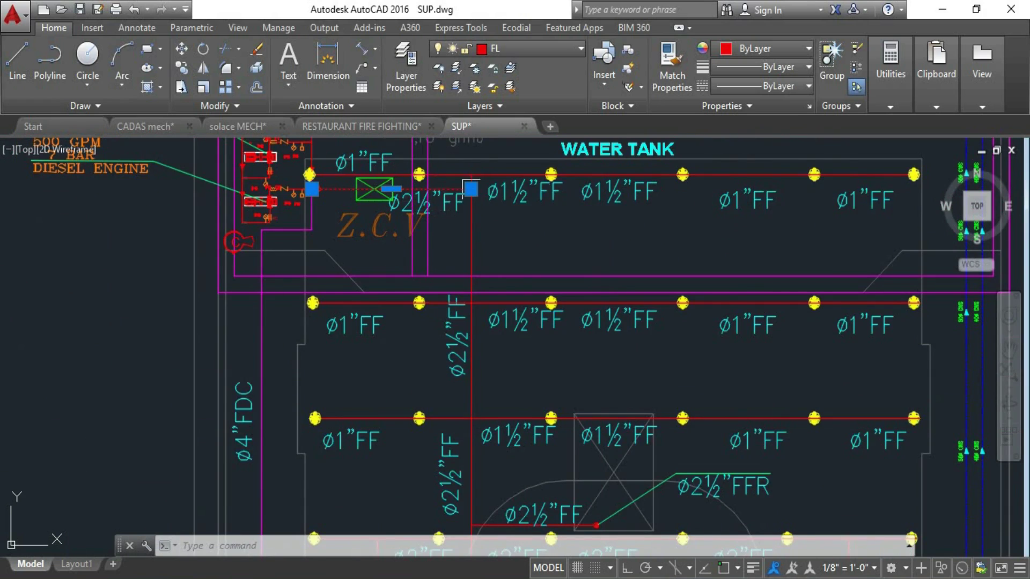
click(471, 239)
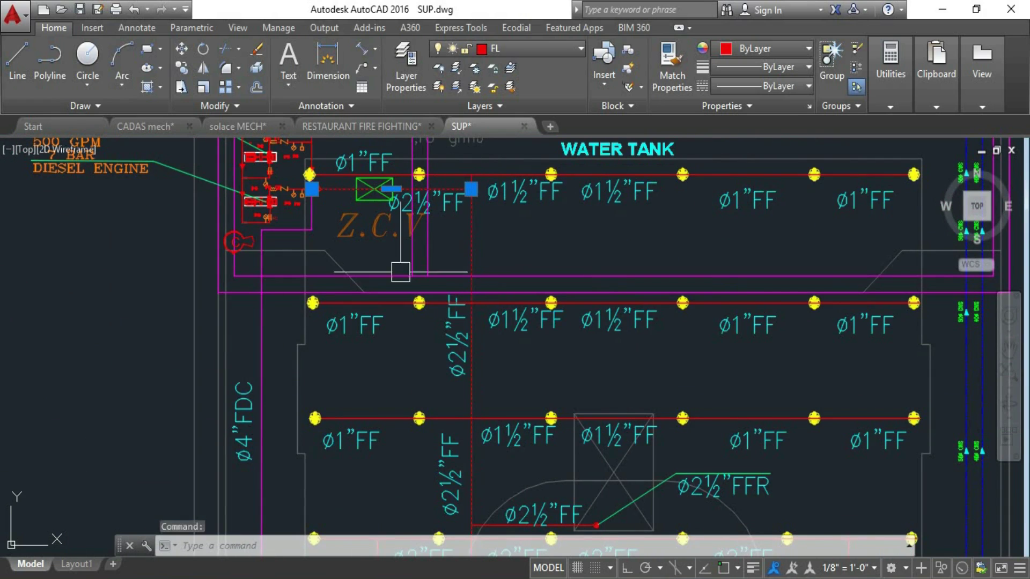
scroll(477, 182, up, 10)
click(439, 208)
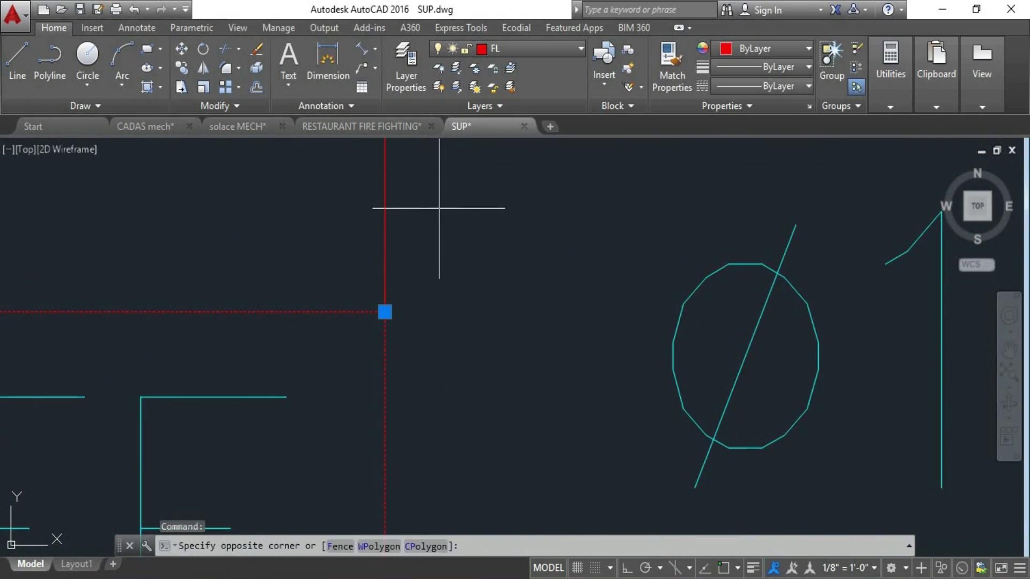
click(356, 180)
scroll(427, 176, down, 7)
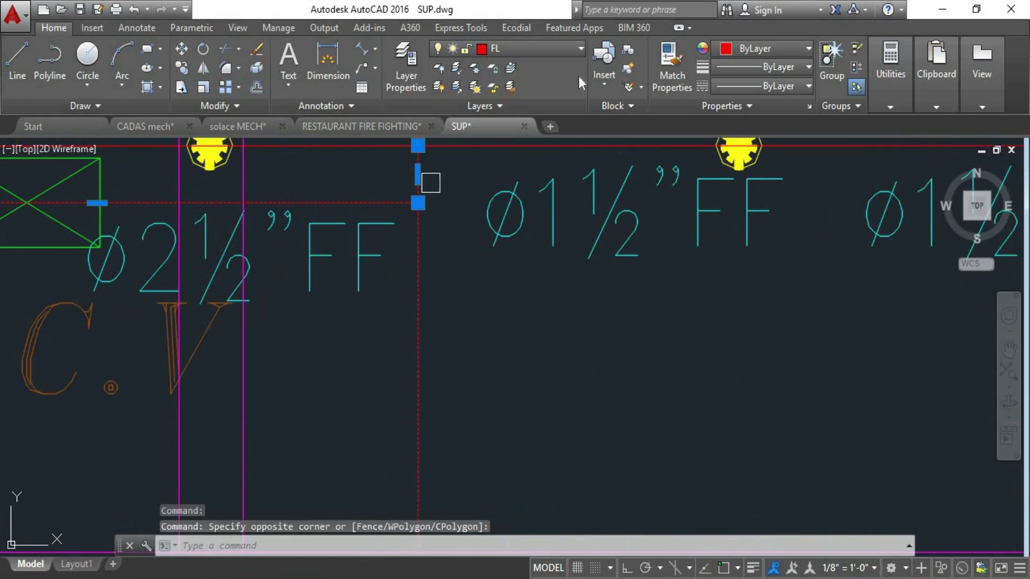
click(745, 52)
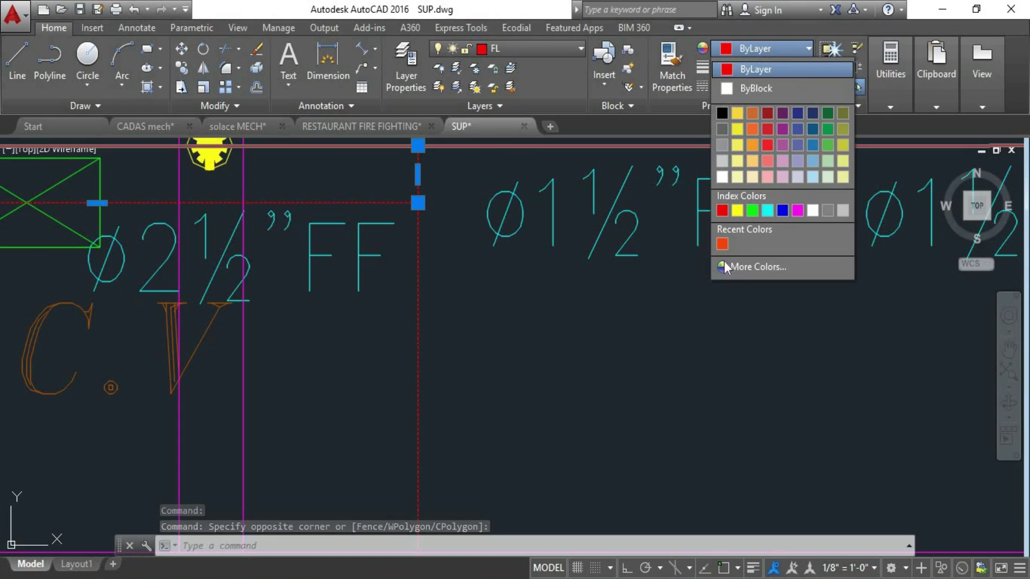
click(754, 213)
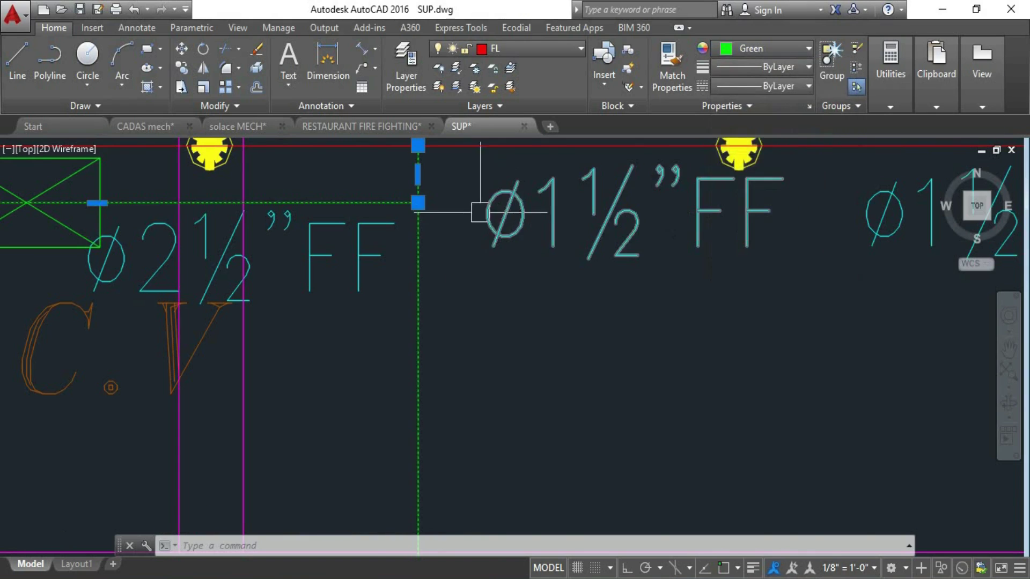
scroll(750, 275, down, 10)
key(Escape)
- Trace the green main pipe down the plan to the FHC fire hose cabinets
scroll(463, 441, up, 4)
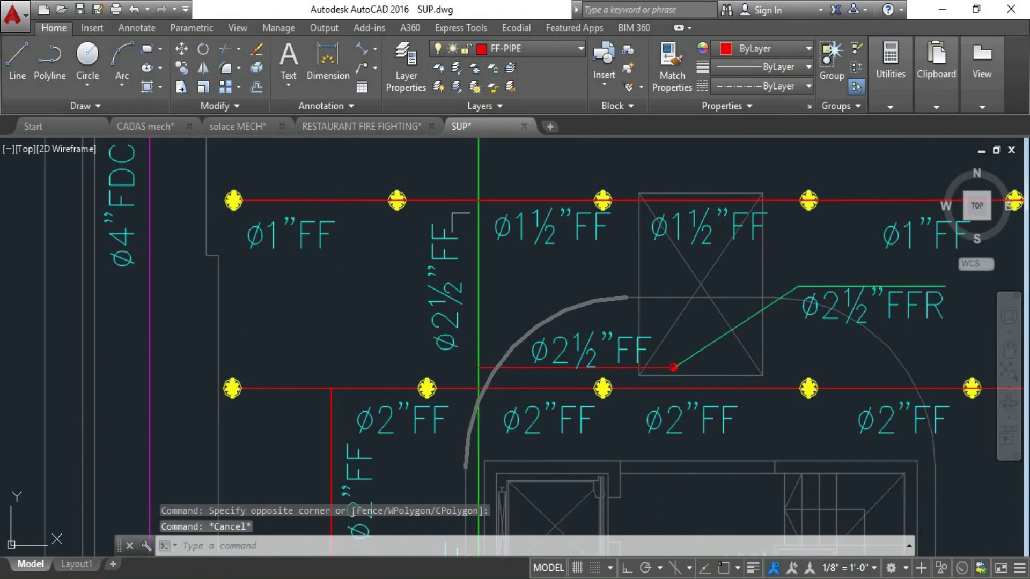
scroll(427, 513, down, 5)
scroll(427, 514, up, 6)
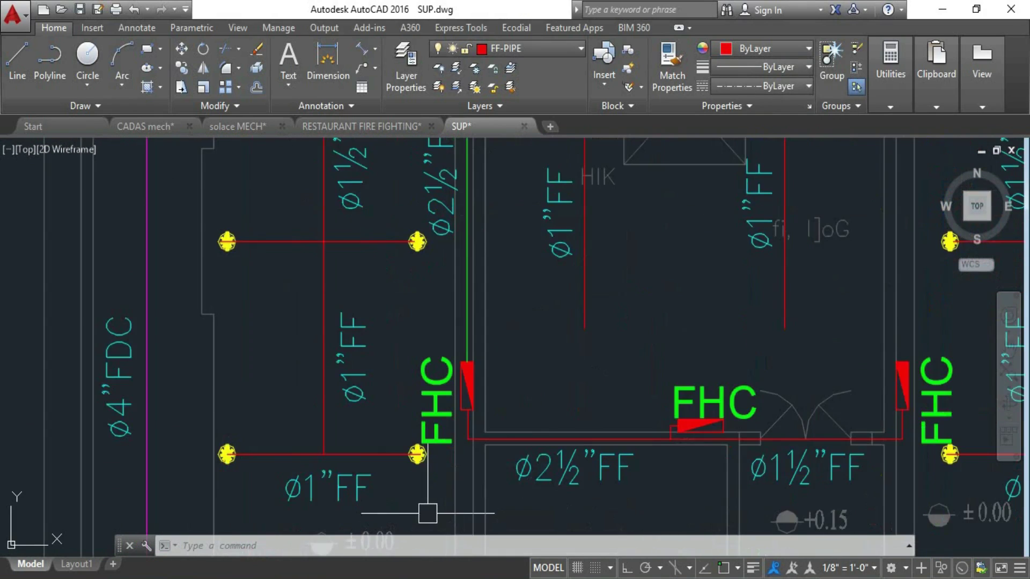
scroll(443, 504, down, 4)
scroll(444, 357, down, 3)
- Highlight the Ø2" sprinkler branch crossing the main and the Ø2½" pipe feeding the FFR riser, and clear the selection
scroll(414, 246, up, 12)
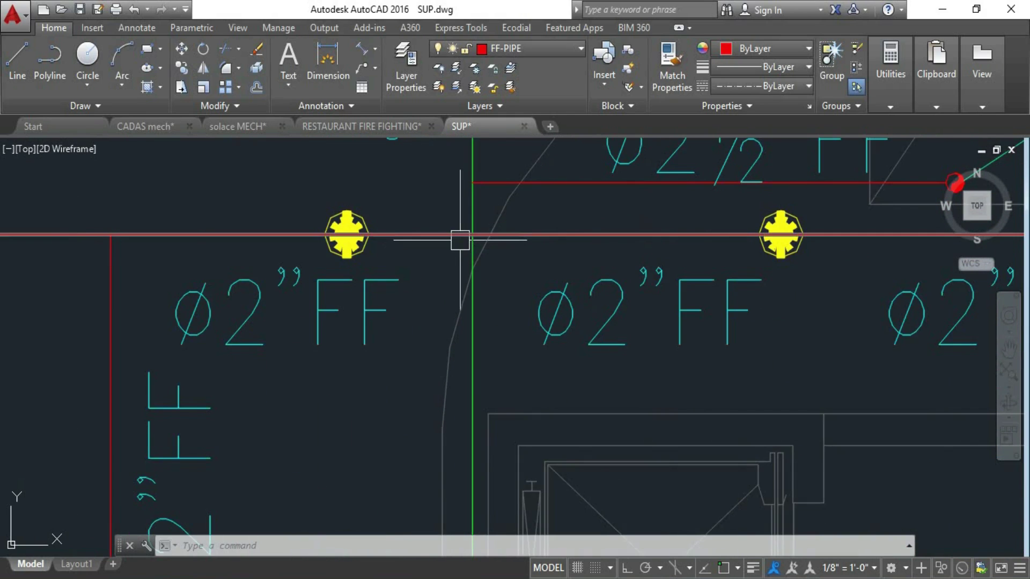
click(456, 236)
scroll(466, 230, up, 2)
scroll(445, 270, down, 5)
scroll(461, 279, up, 3)
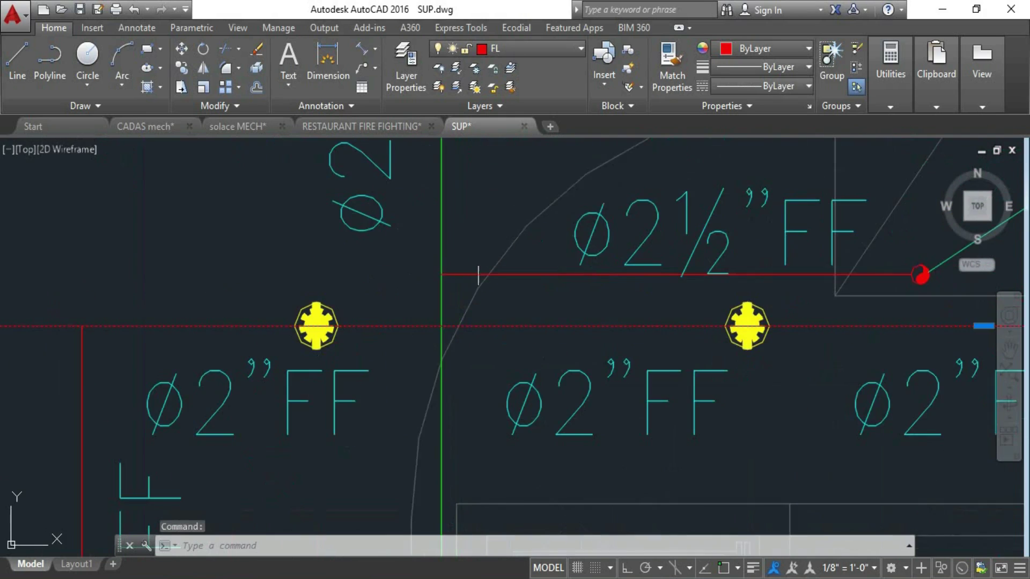
click(538, 273)
scroll(538, 273, down, 5)
scroll(499, 257, up, 3)
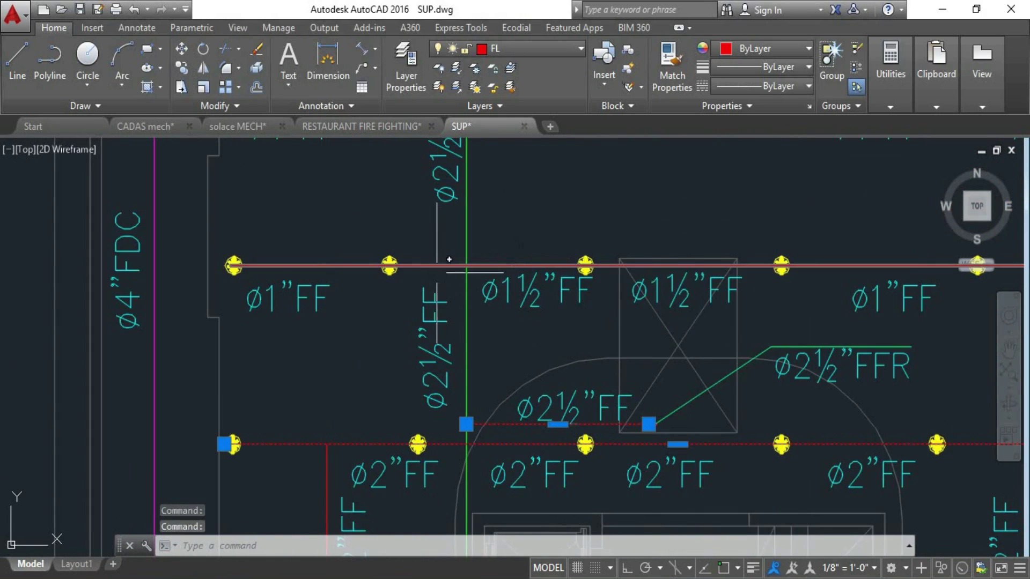
scroll(290, 231, down, 4)
scroll(288, 231, down, 3)
key(Escape)
scroll(306, 208, up, 3)
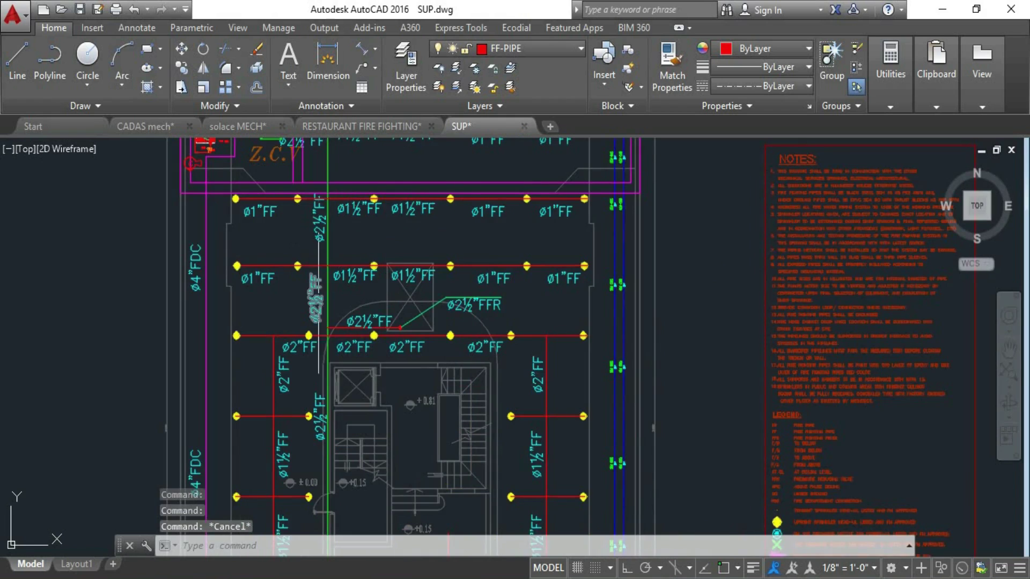
scroll(427, 229, up, 2)
- Examine the fire loop, sprinkler branches and combined standpipe and sprinkler riser in the angled building plan
scroll(469, 263, down, 8)
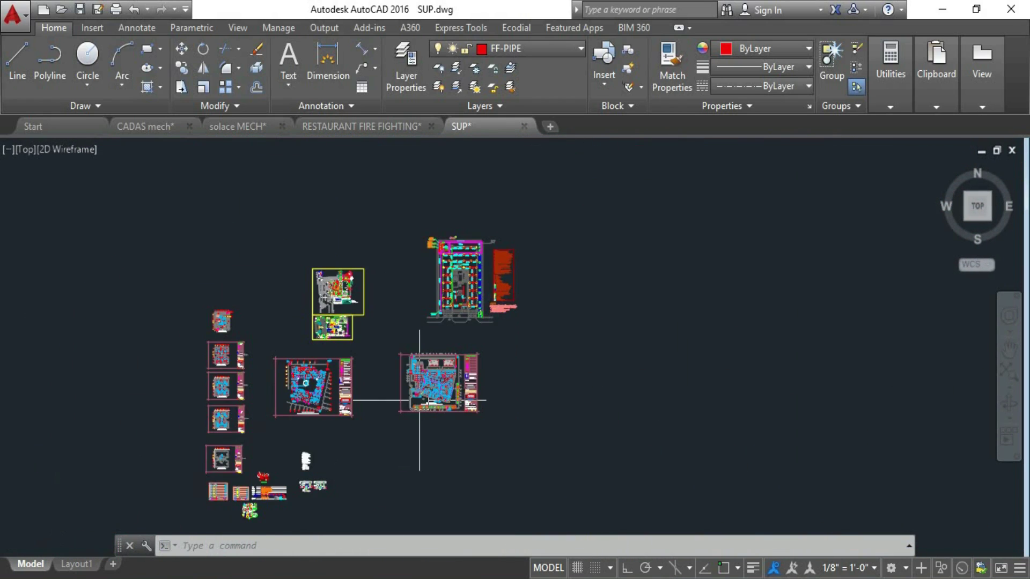
scroll(419, 400, up, 10)
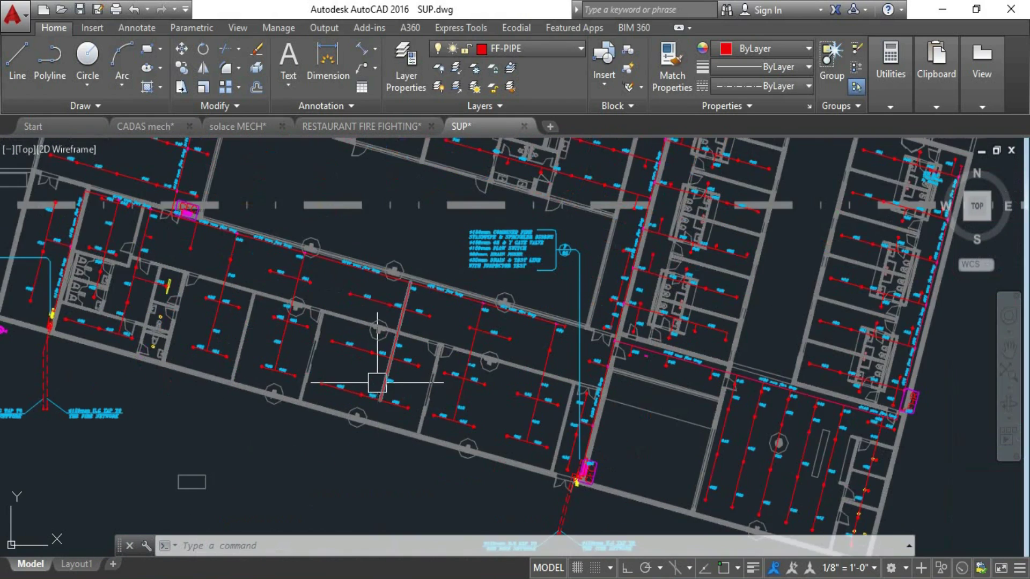
scroll(528, 421, up, 5)
scroll(500, 433, down, 3)
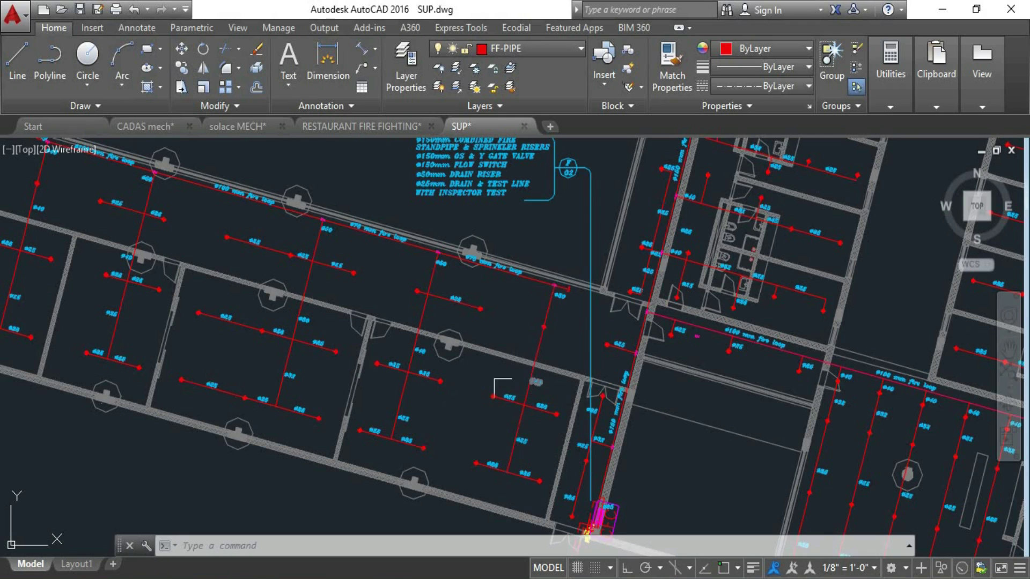
scroll(414, 268, up, 2)
scroll(414, 268, up, 3)
- Switch to the solace MECH drawing and examine the ground floor's Ø65 riser, zone control assembly, sprinkler pipes and drain point
click(238, 126)
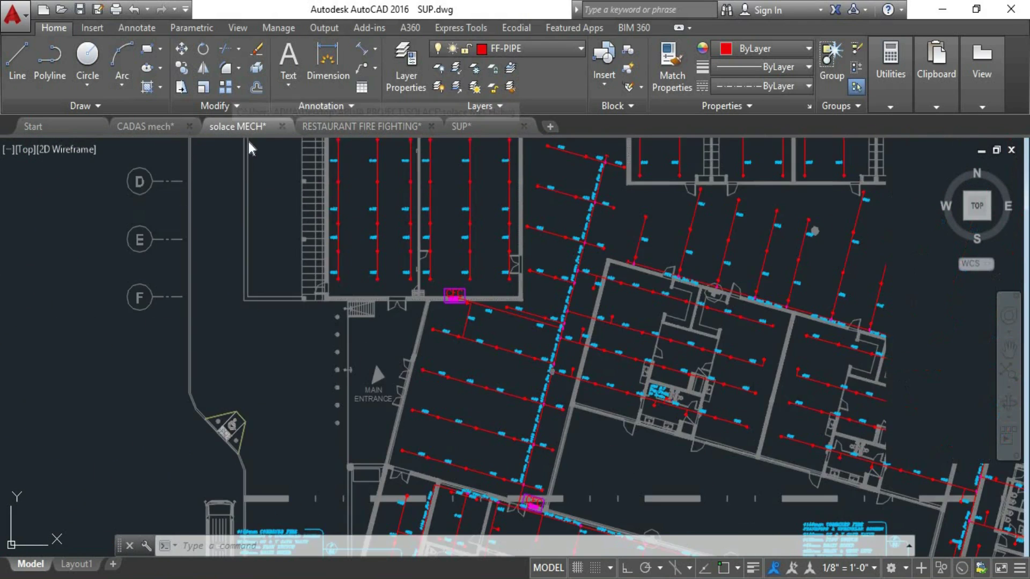
scroll(286, 452, up, 6)
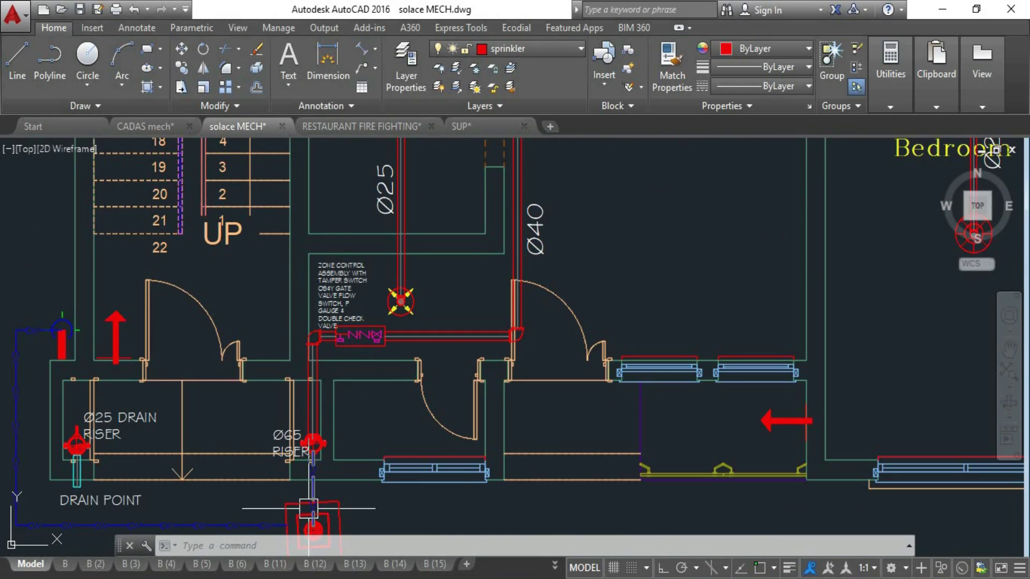
scroll(309, 508, down, 5)
scroll(382, 317, up, 4)
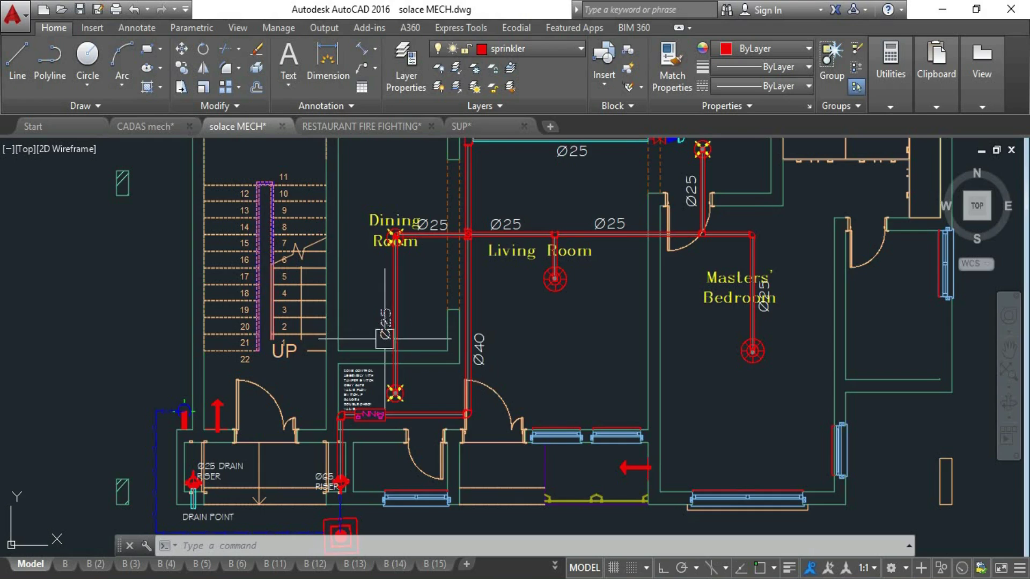
scroll(394, 402, down, 4)
scroll(456, 386, down, 2)
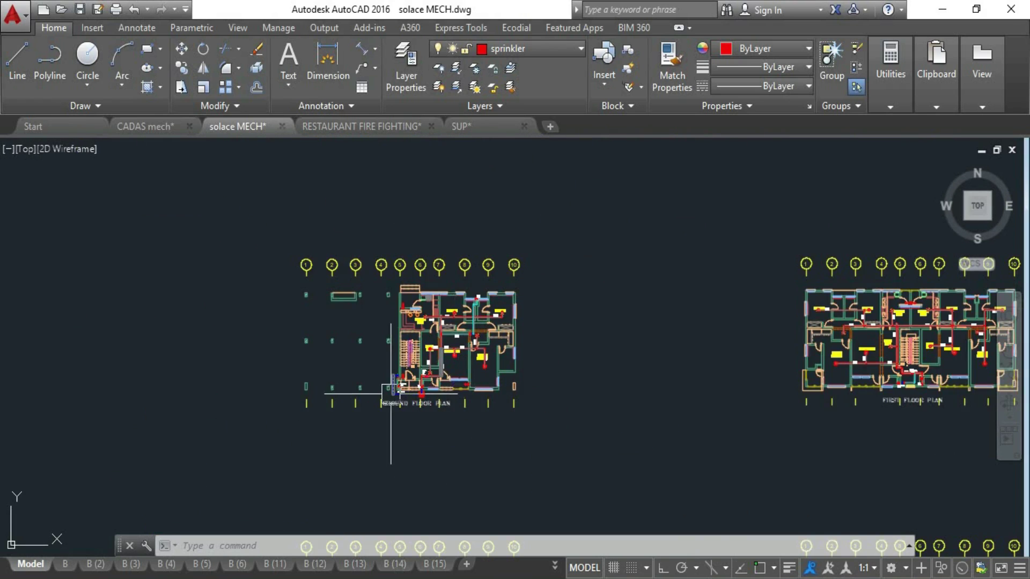
scroll(400, 429, up, 5)
scroll(545, 391, up, 2)
scroll(486, 429, down, 4)
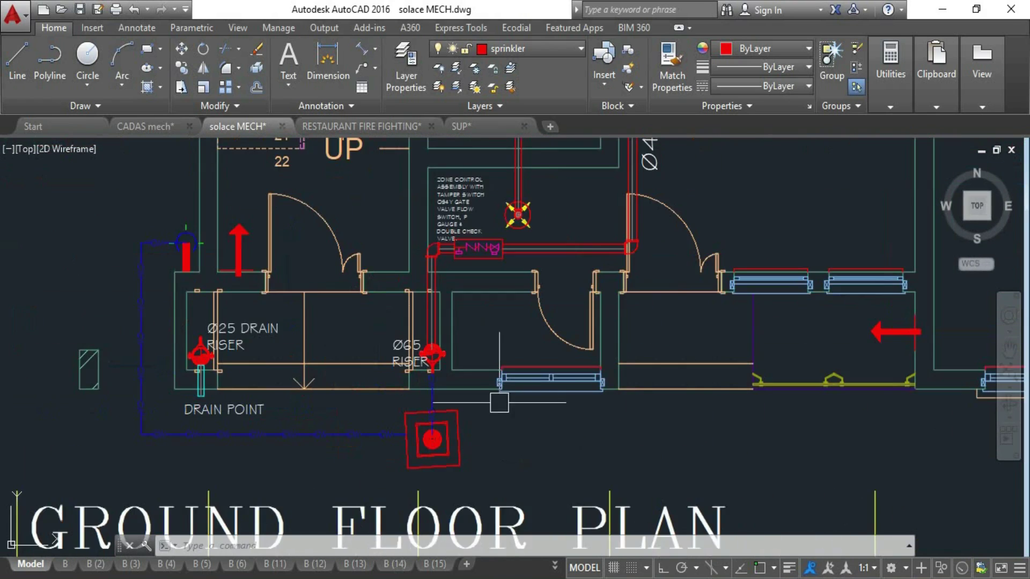
scroll(467, 404, up, 3)
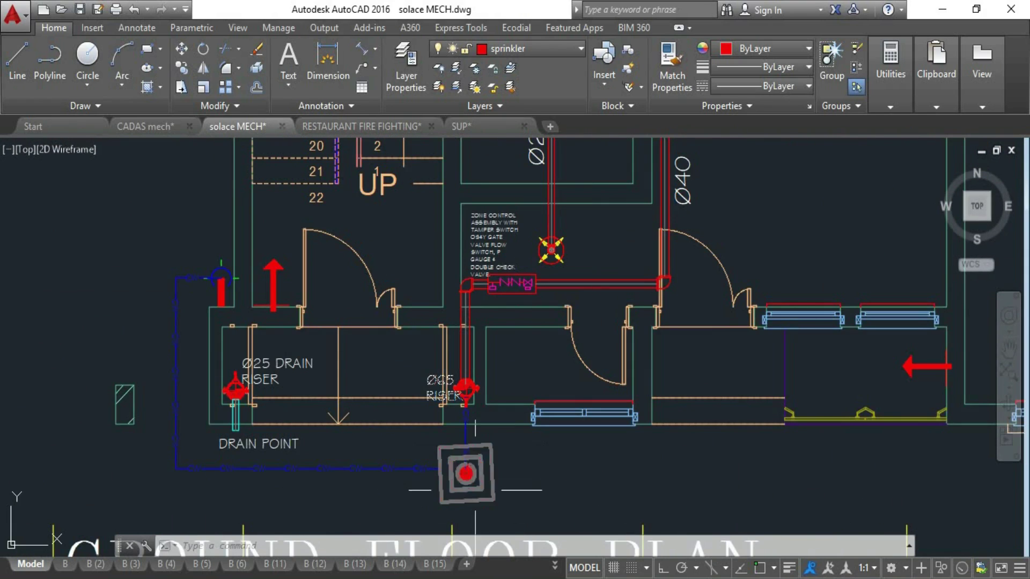
scroll(358, 370, down, 2)
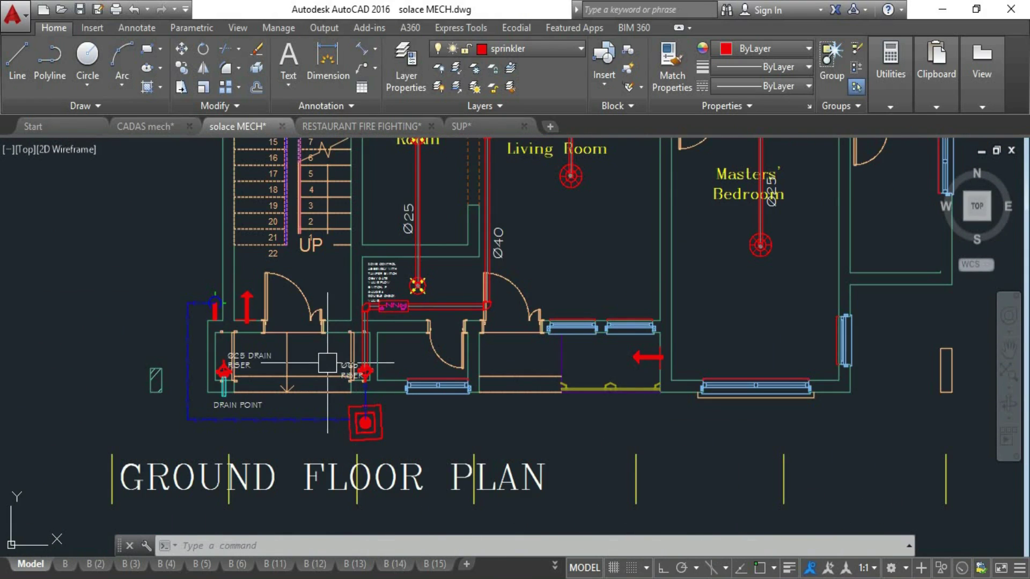
- Examine the Ø65 riser, zone control assembly and drain line on the first floor plan, and view the second floor plan
scroll(215, 354, down, 8)
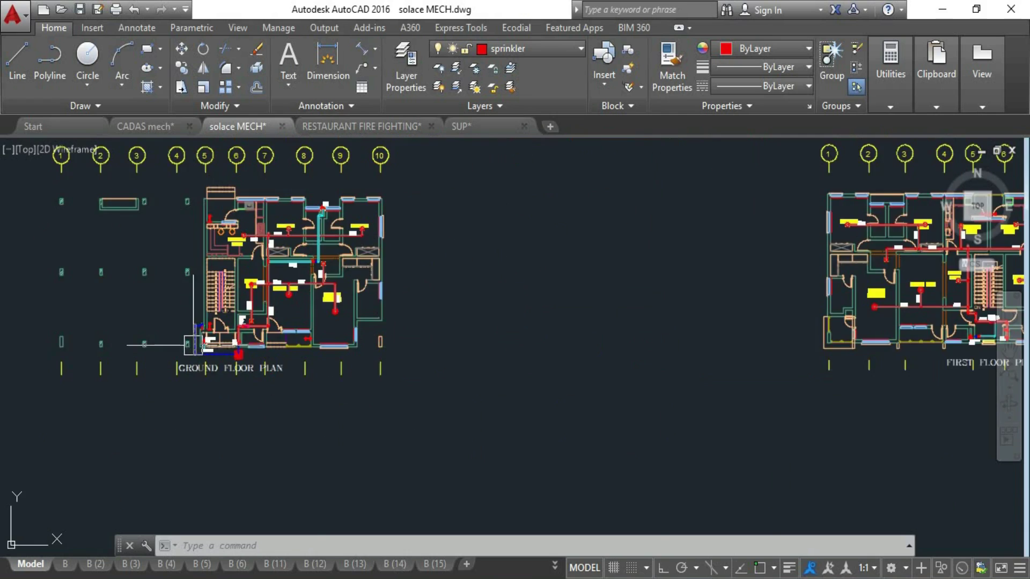
scroll(716, 344, up, 8)
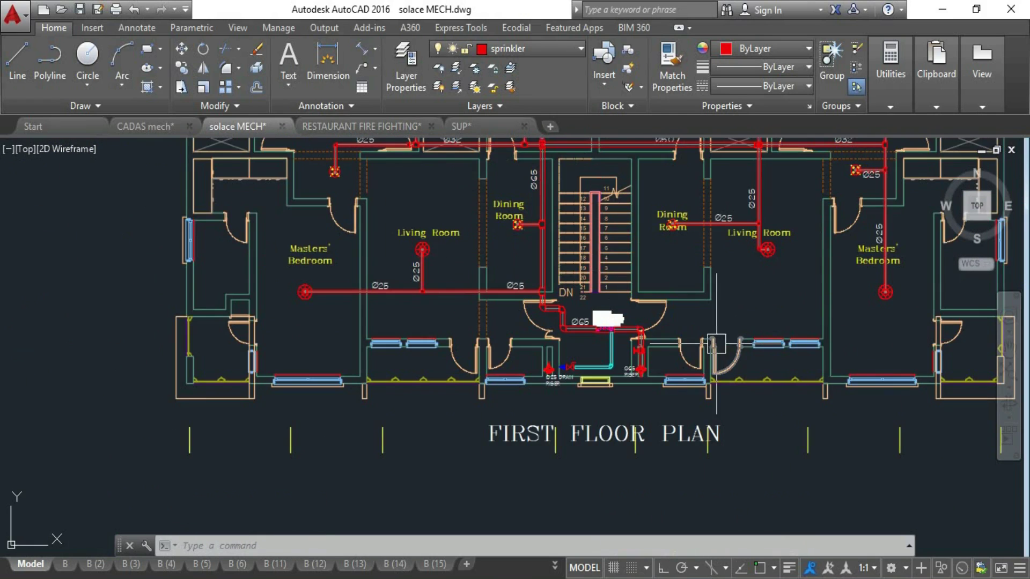
scroll(639, 319, up, 4)
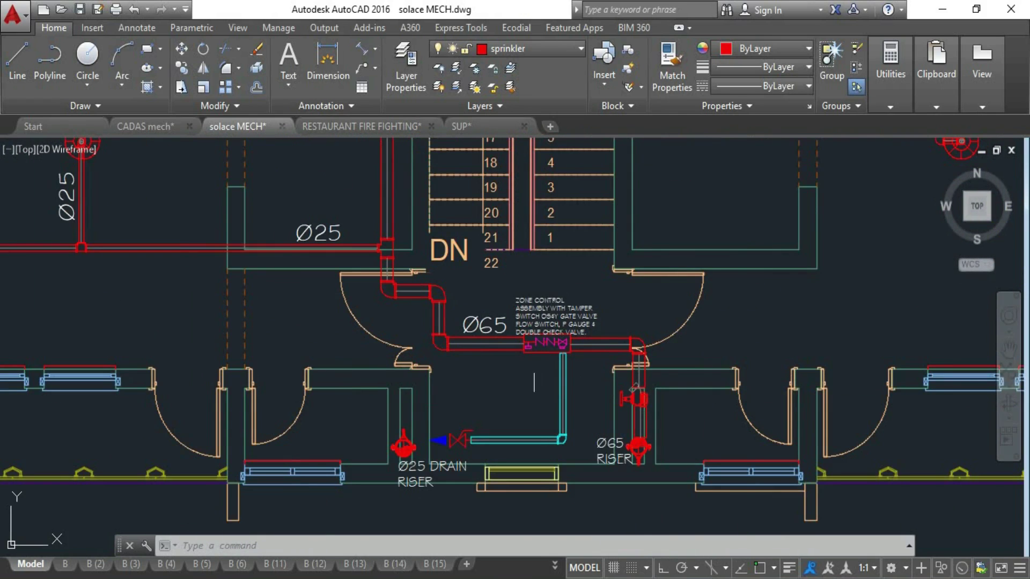
scroll(534, 382, down, 2)
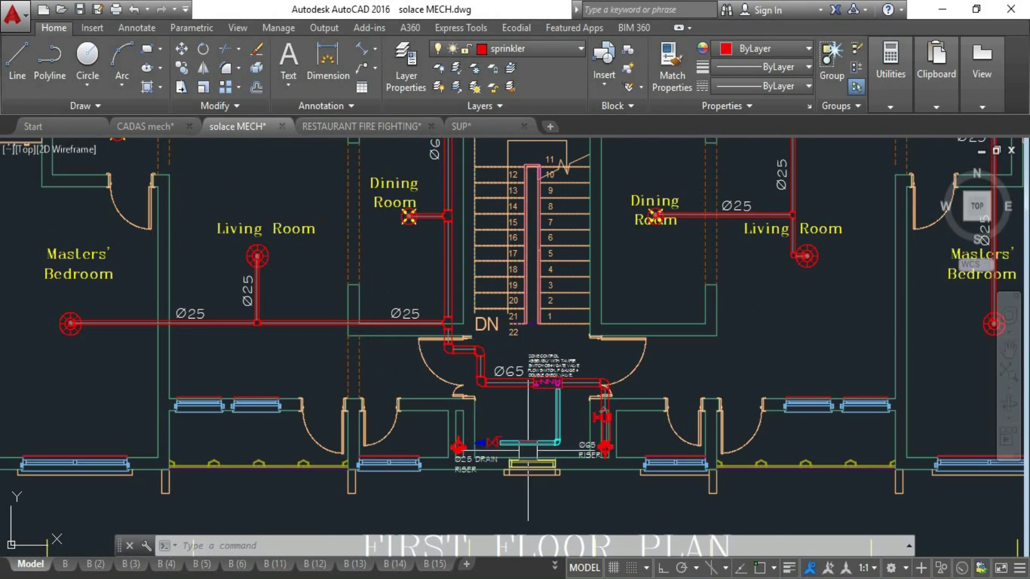
scroll(615, 476, up, 4)
scroll(600, 420, up, 4)
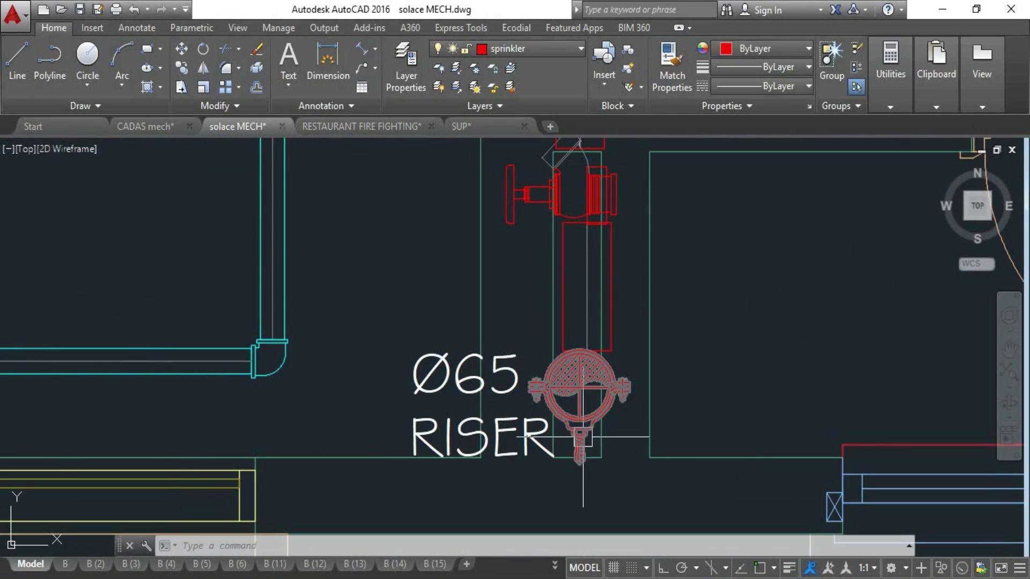
scroll(527, 425, down, 8)
scroll(426, 382, up, 8)
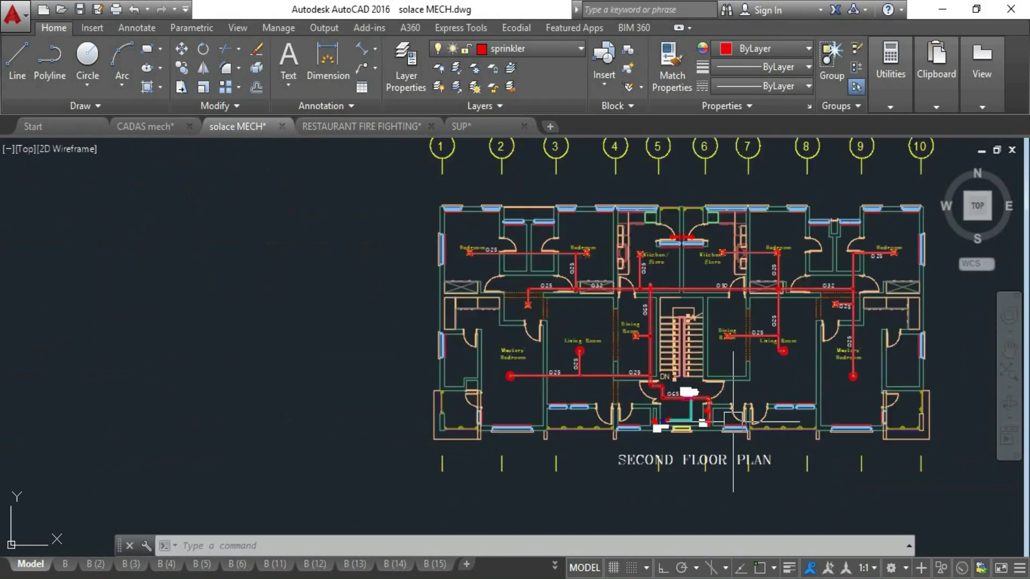
- Examine the ground floor plan's entrance area in the sprinkler layout, including the riser, drain point and external supply pipe
scroll(733, 421, down, 2)
scroll(750, 387, down, 4)
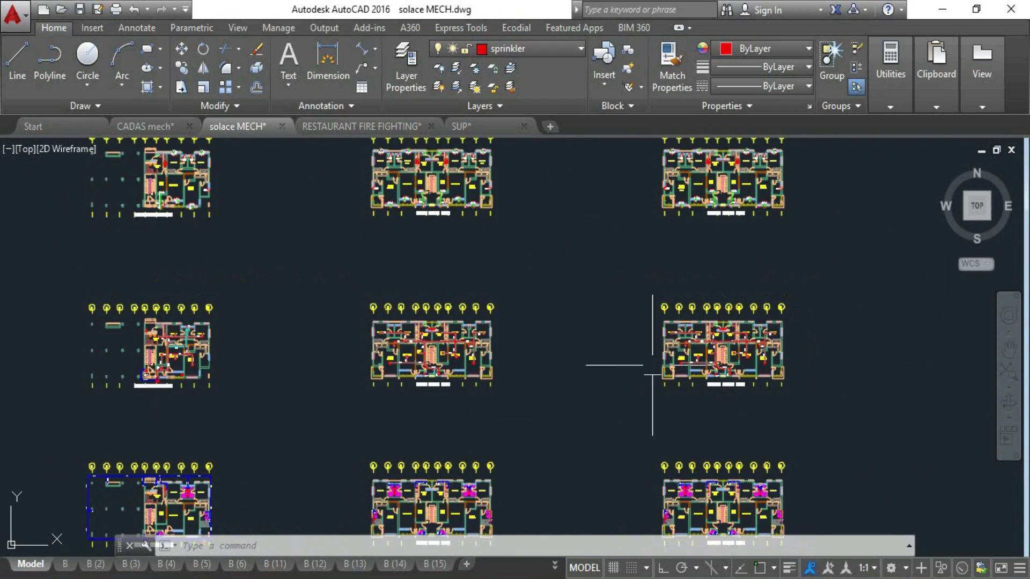
scroll(88, 382, up, 4)
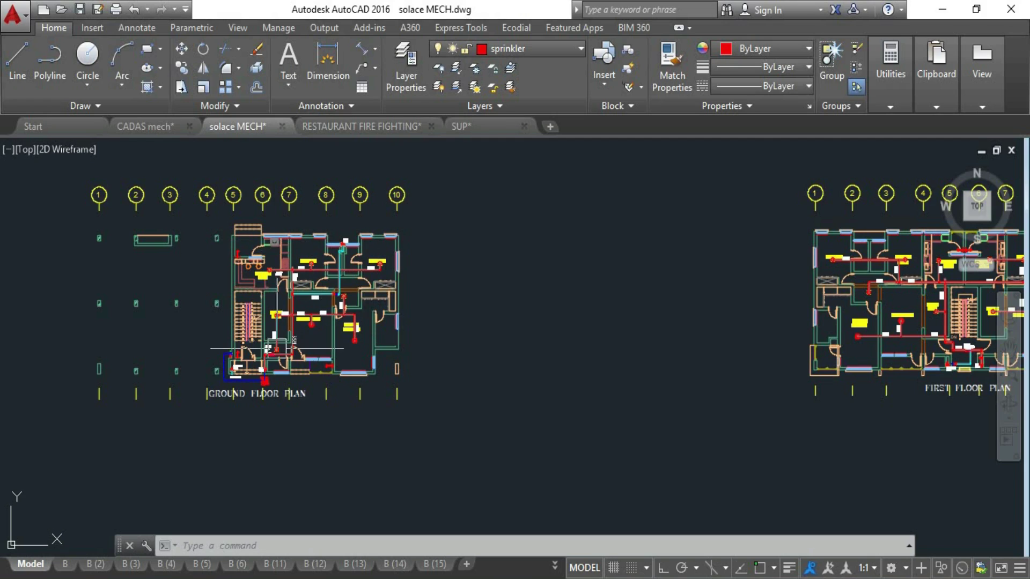
scroll(258, 377, up, 6)
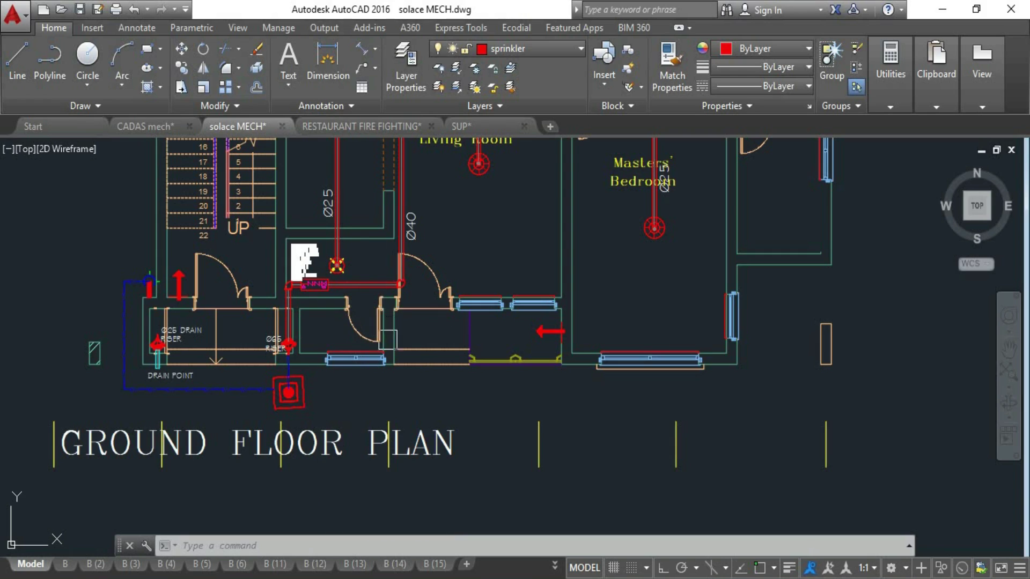
- Switch to the CADAS mech drawing and examine the sprinkler heads on the ground floor plan and the overall site layout
click(150, 128)
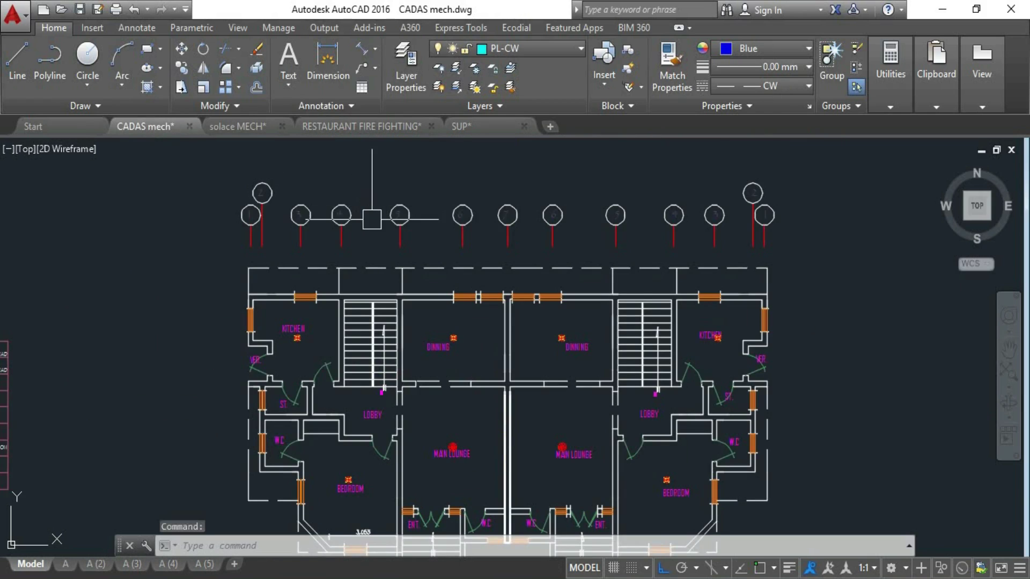
scroll(461, 429, down, 3)
scroll(462, 429, up, 5)
scroll(461, 445, down, 4)
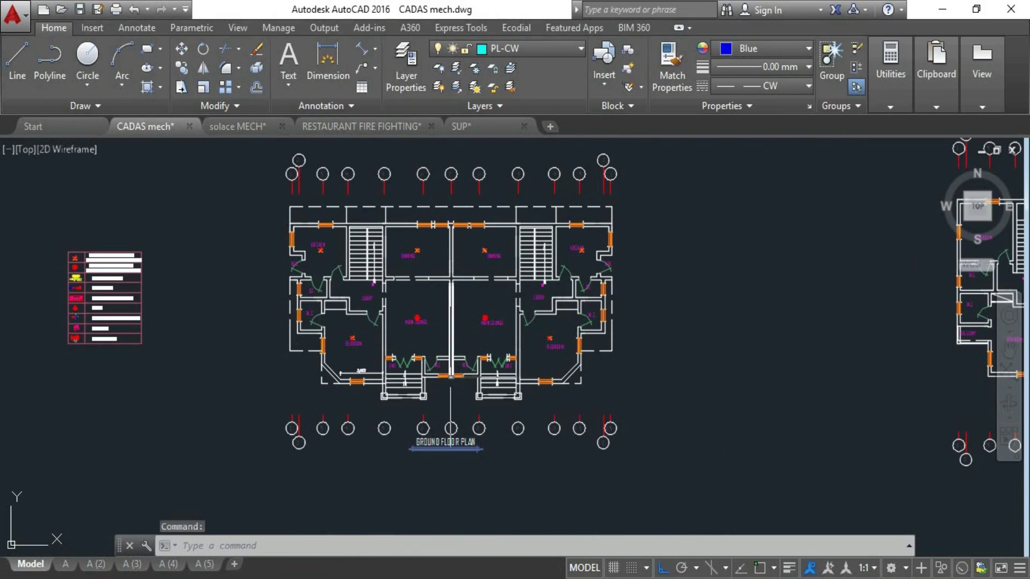
scroll(445, 410, up, 2)
scroll(471, 344, down, 5)
scroll(376, 451, up, 4)
scroll(445, 443, down, 2)
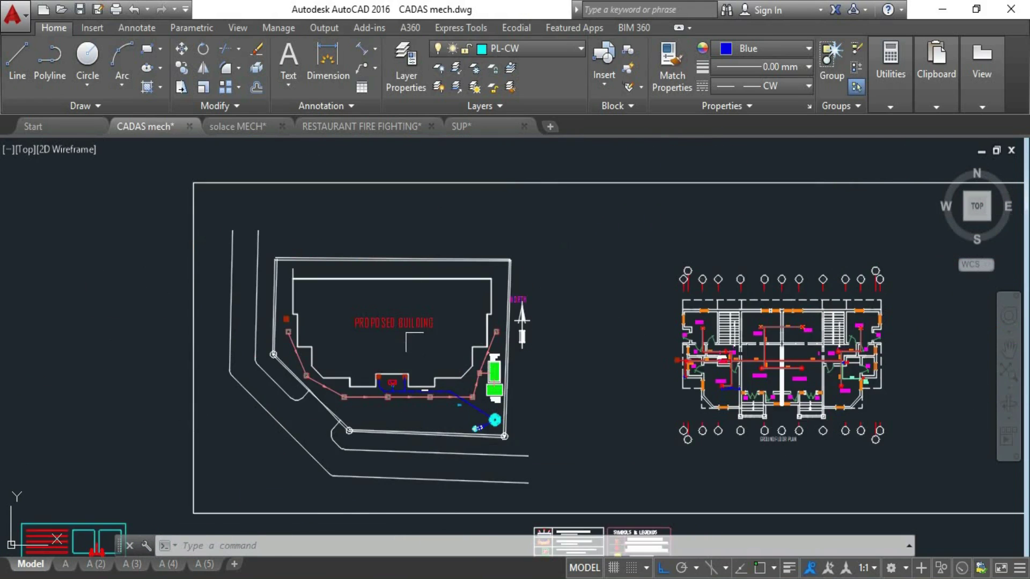
- Examine the site plan's fire department connection, the two risers at the building entrance and their supply pipe from the tank
scroll(461, 407, up, 3)
scroll(482, 429, down, 2)
scroll(515, 456, up, 2)
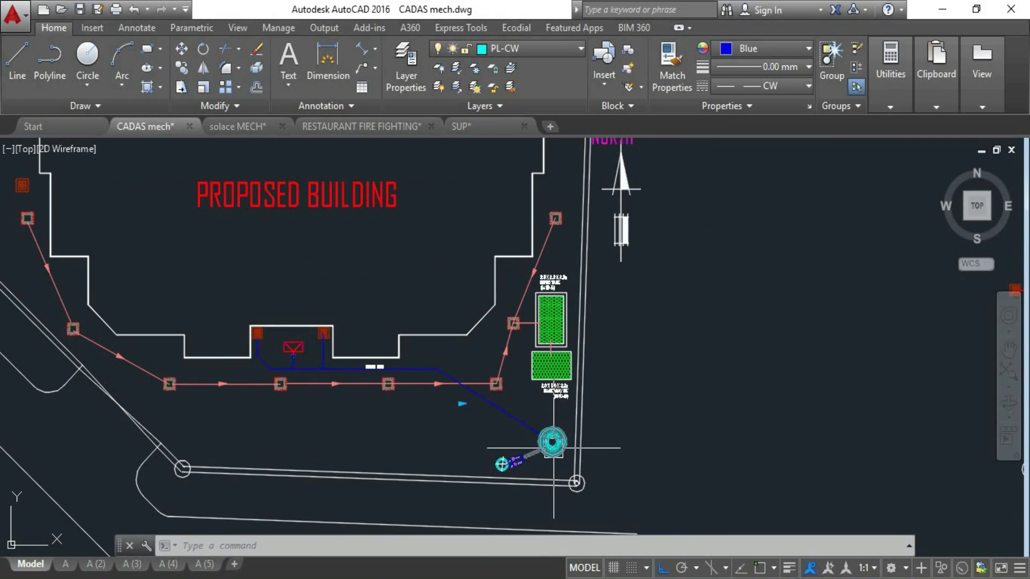
scroll(246, 329, up, 6)
scroll(343, 418, down, 4)
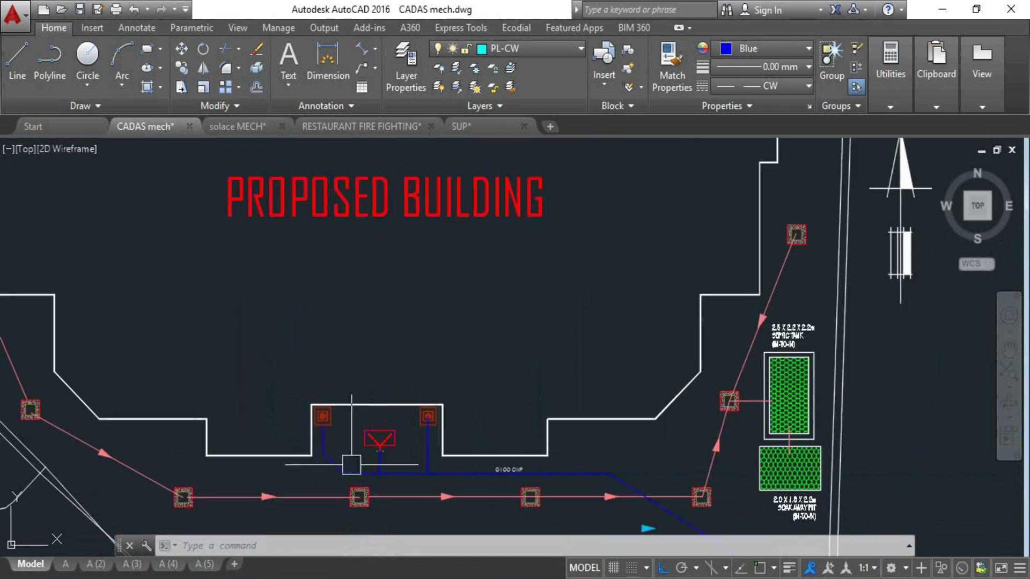
scroll(335, 414, up, 3)
scroll(345, 433, down, 3)
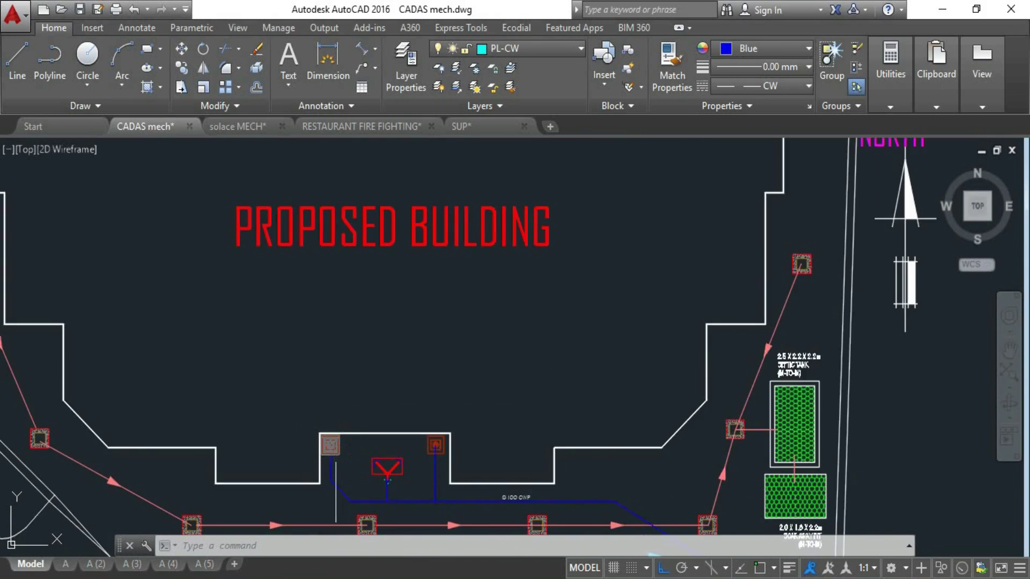
scroll(333, 469, up, 2)
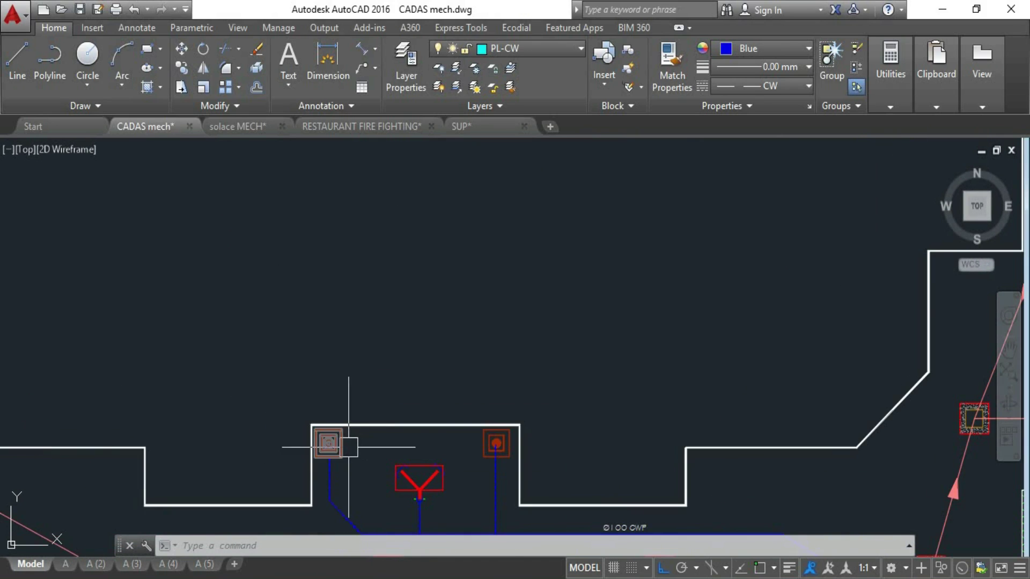
click(419, 480)
scroll(349, 437, up, 4)
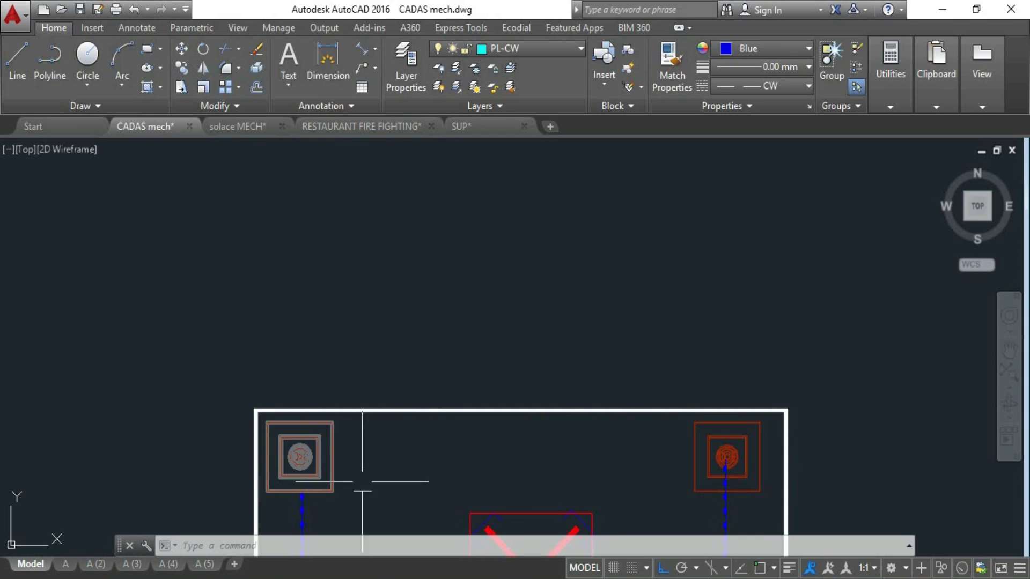
- Draw a vertical main pipe about 9350 units long beside the party wall, from the front W.C. wall to the left unit's dining room
scroll(560, 448, down, 10)
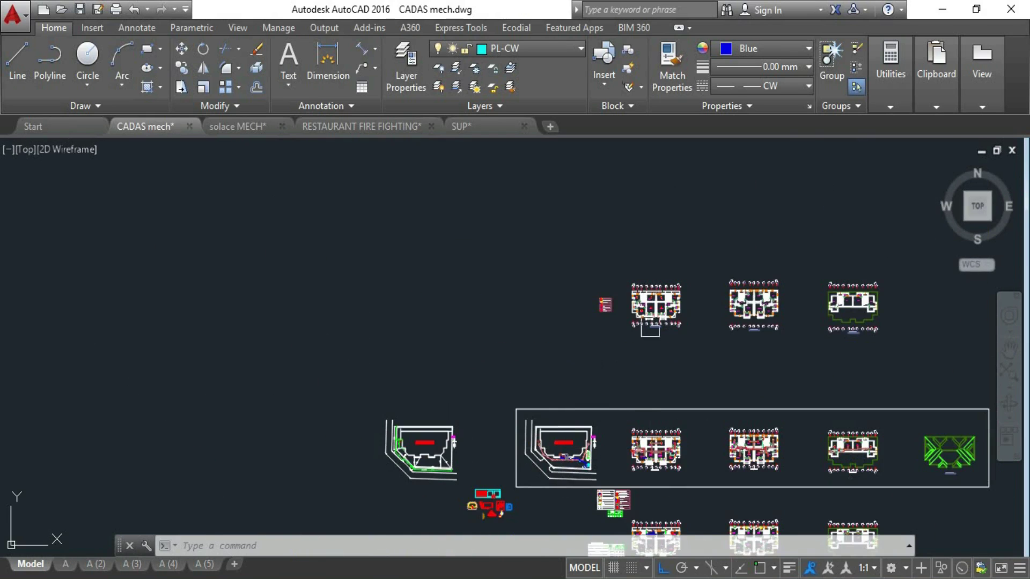
scroll(650, 331, up, 10)
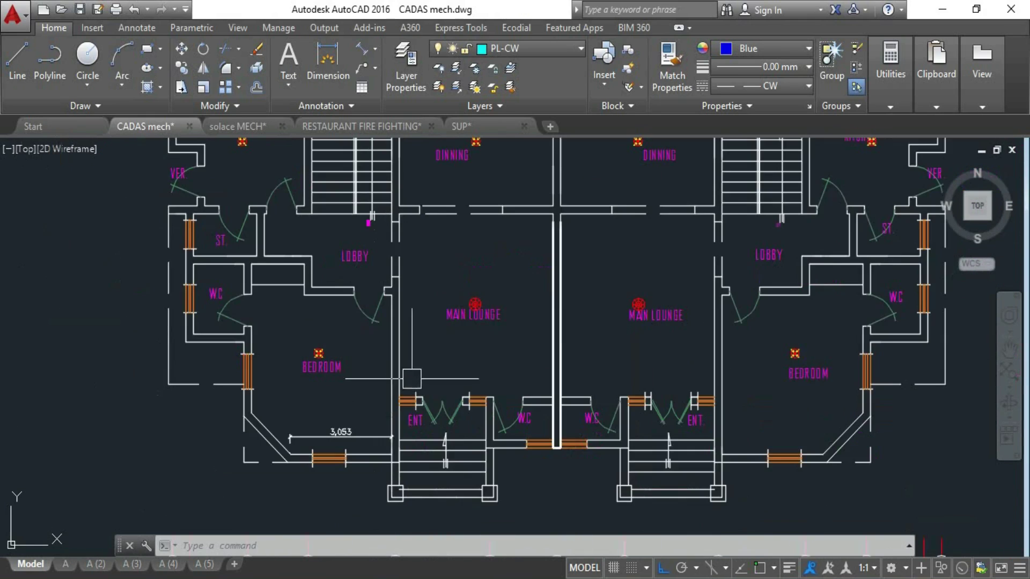
scroll(463, 457, down, 2)
scroll(509, 461, up, 2)
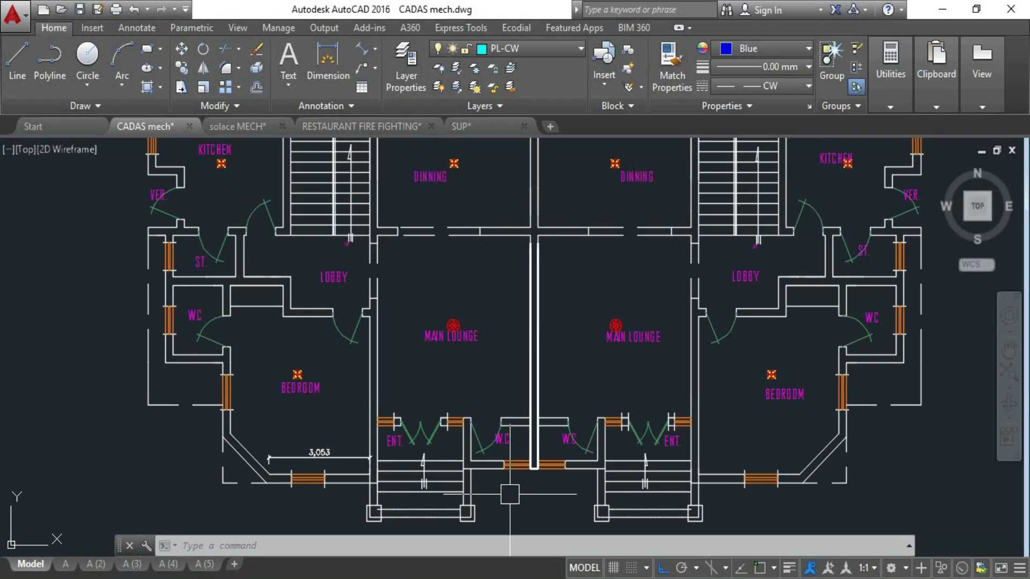
scroll(521, 465, up, 4)
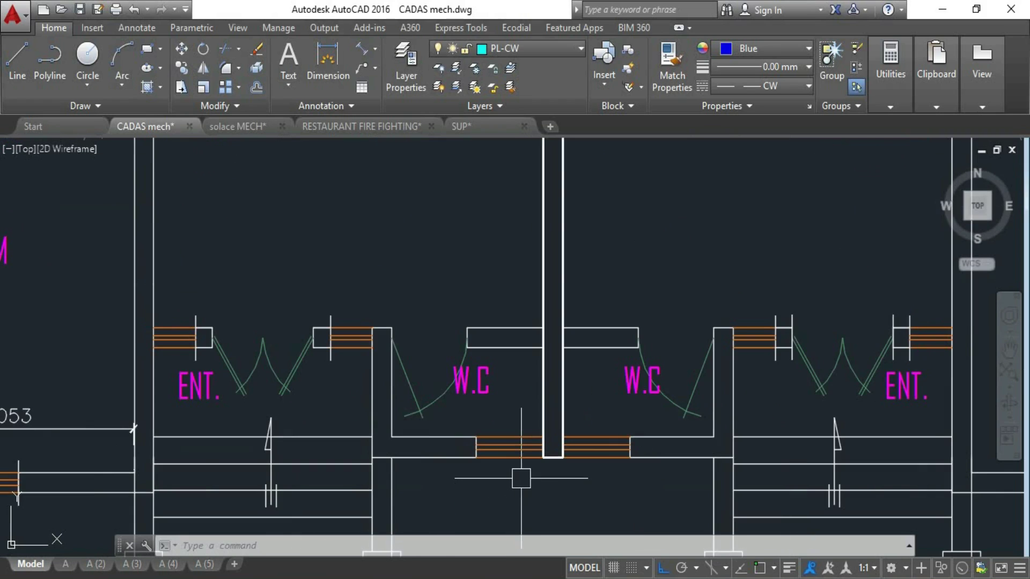
key(Return)
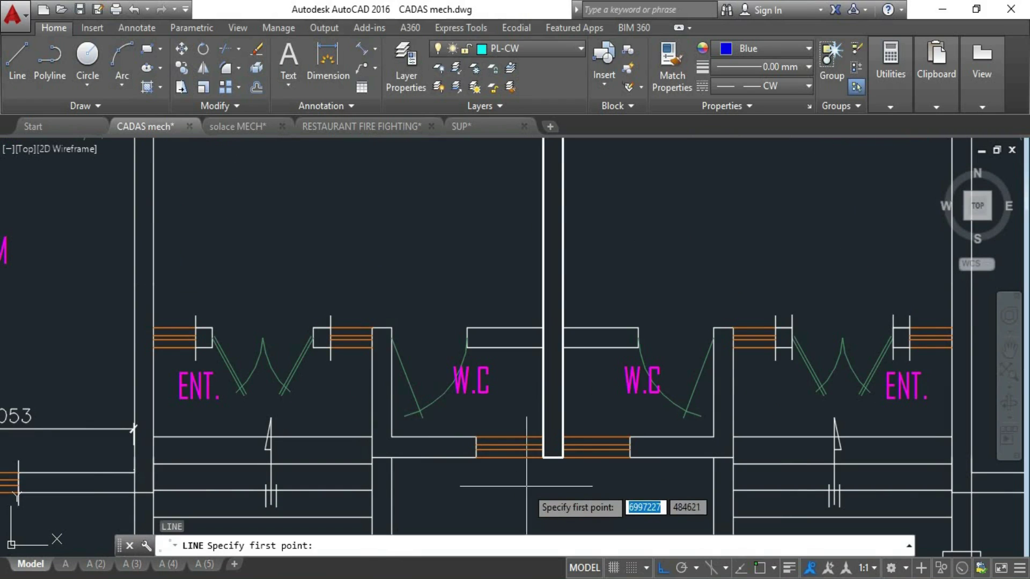
click(526, 461)
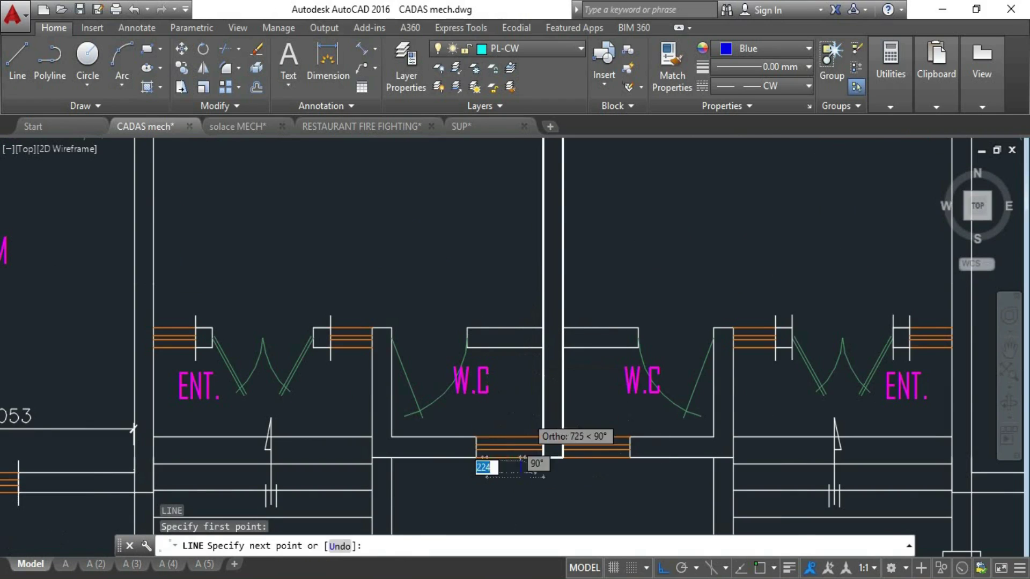
scroll(531, 322, down, 4)
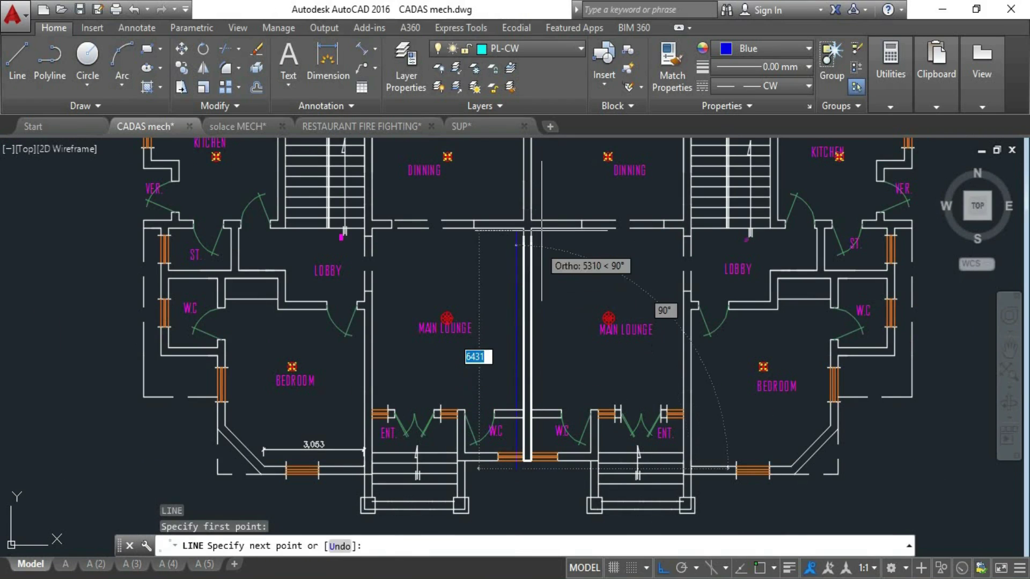
scroll(516, 333, down, 2)
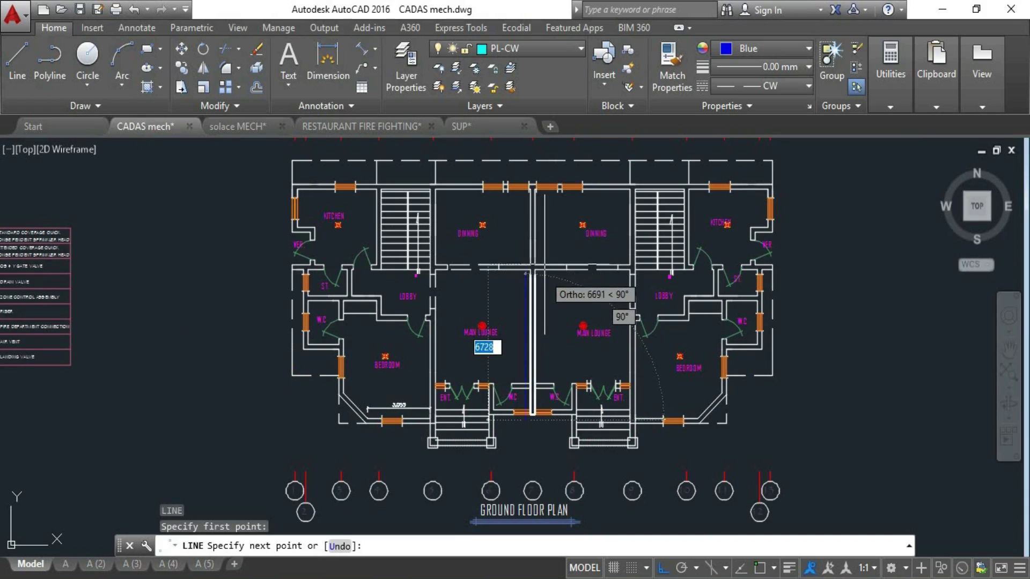
scroll(518, 345, up, 3)
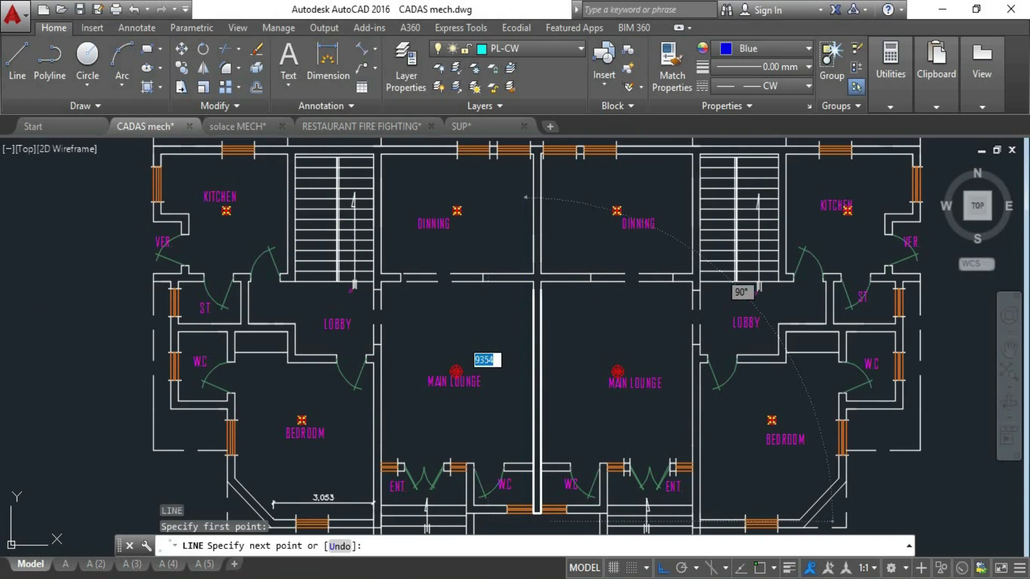
click(531, 198)
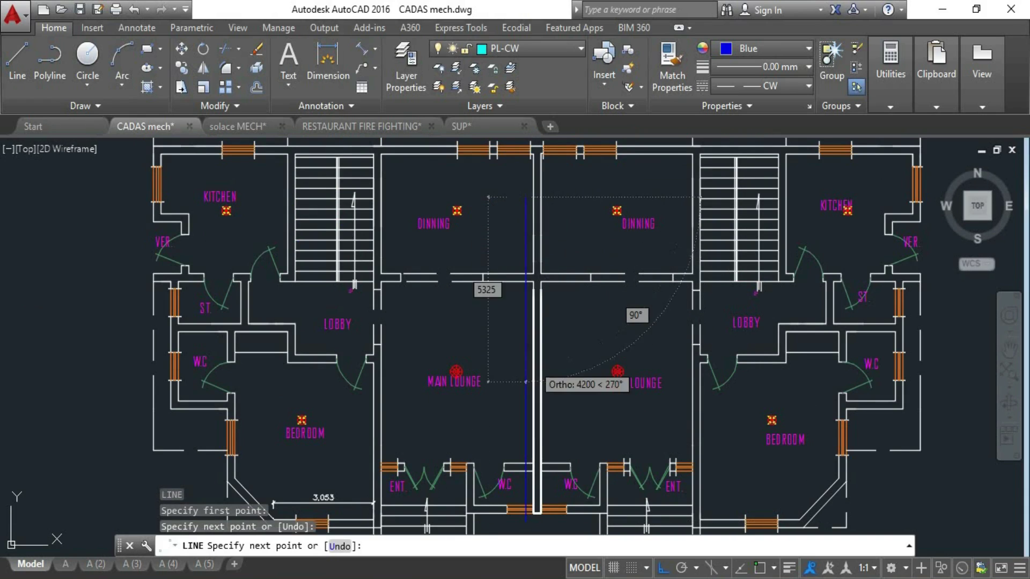
key(Escape)
key(Escape)
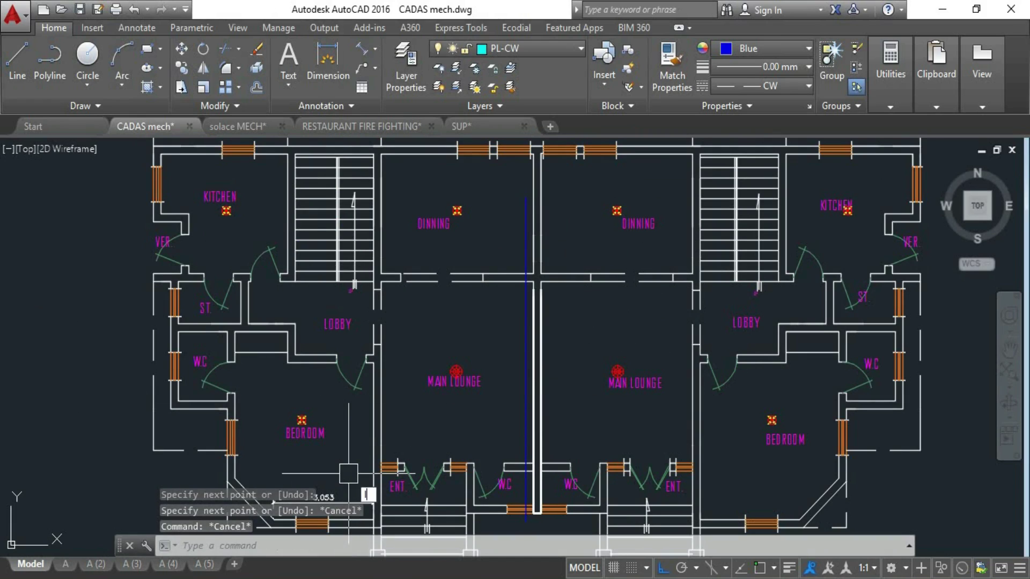
- Draw a horizontal branch pipe from the left unit's bedroom sprinkler head to the vertical main pipe
key(Return)
scroll(310, 425, up, 6)
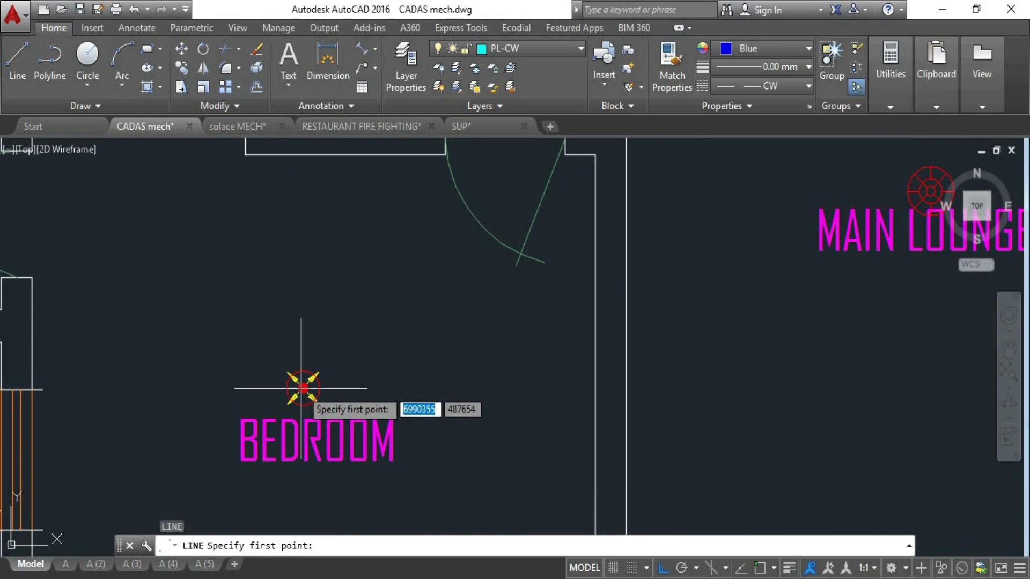
click(303, 388)
scroll(300, 390, down, 6)
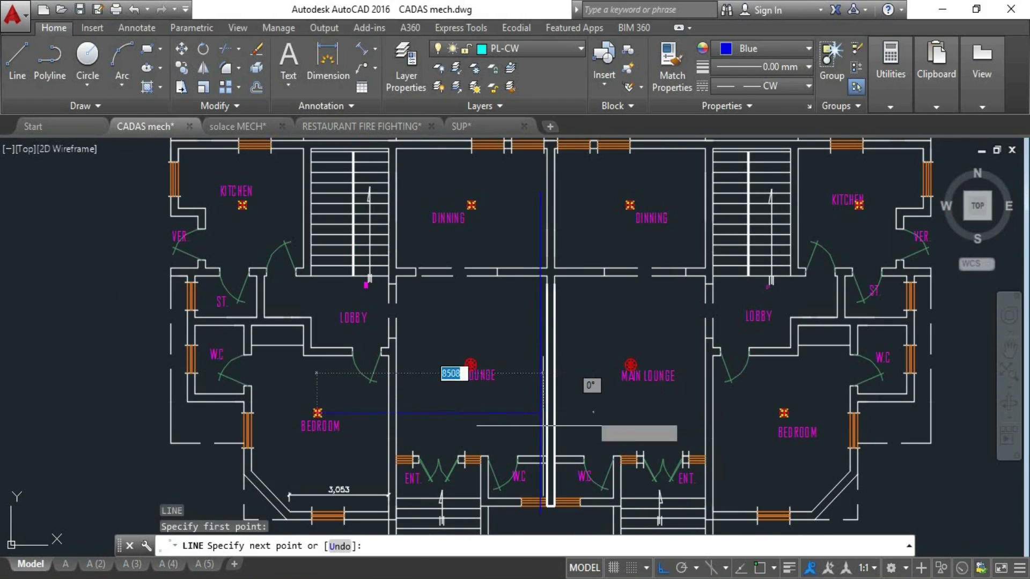
scroll(542, 426, up, 4)
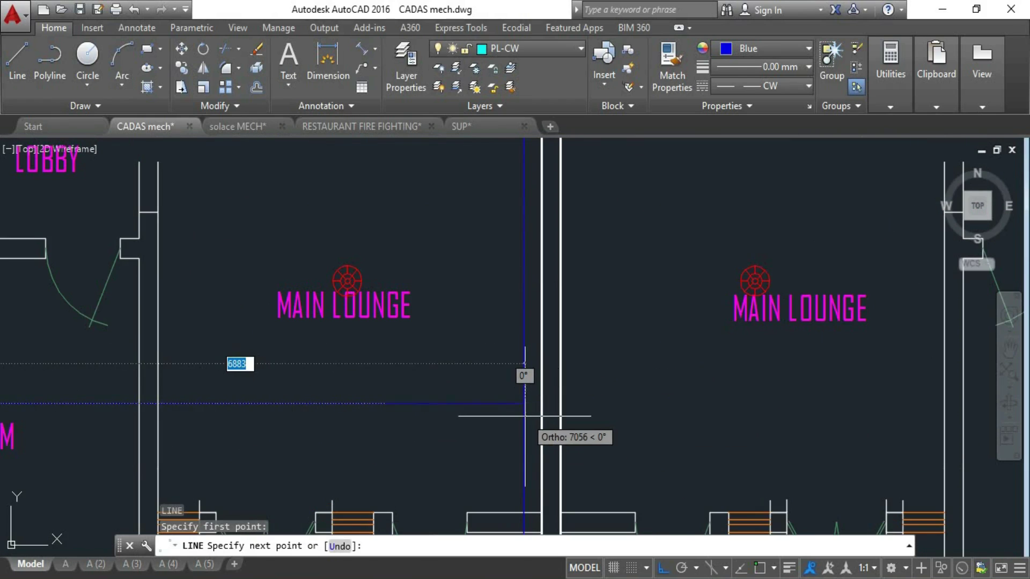
click(524, 409)
scroll(524, 409, down, 6)
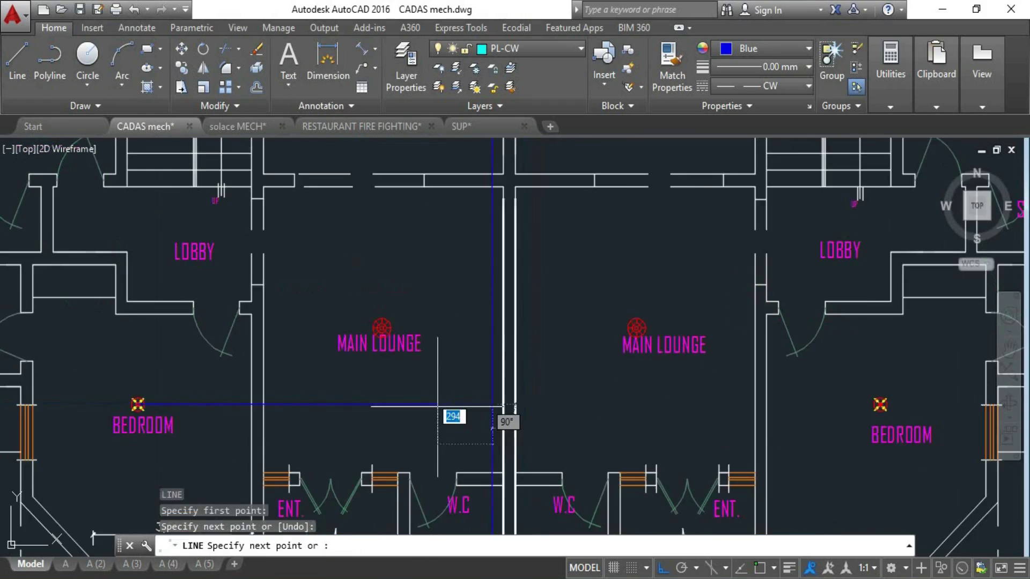
key(Escape)
- Draw a short horizontal branch pipe from the centre of the right unit's bedroom sprinkler head towards the main, using object snap for the start
scroll(722, 443, up, 6)
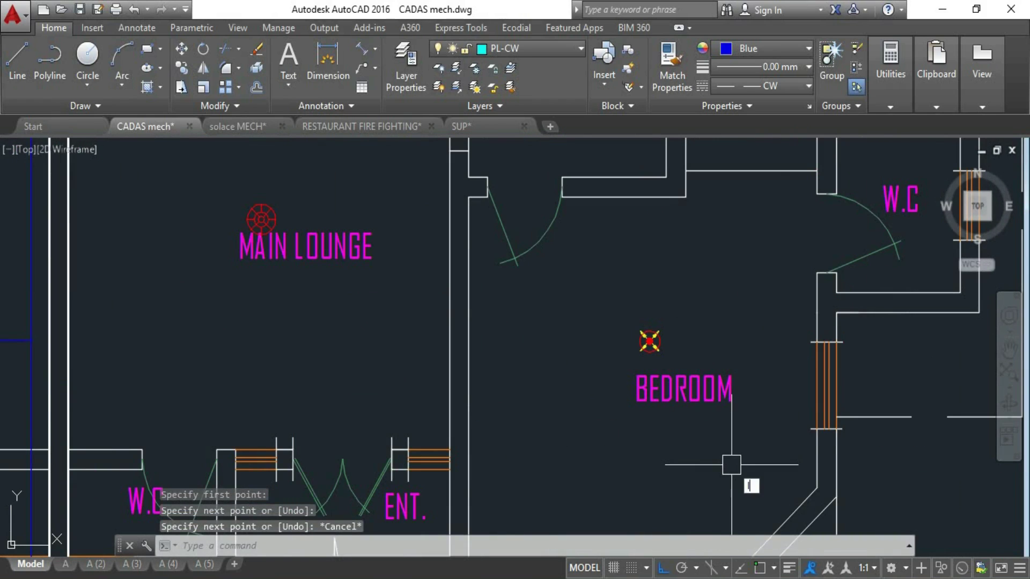
key(Return)
scroll(687, 393, up, 3)
key(F3)
click(611, 274)
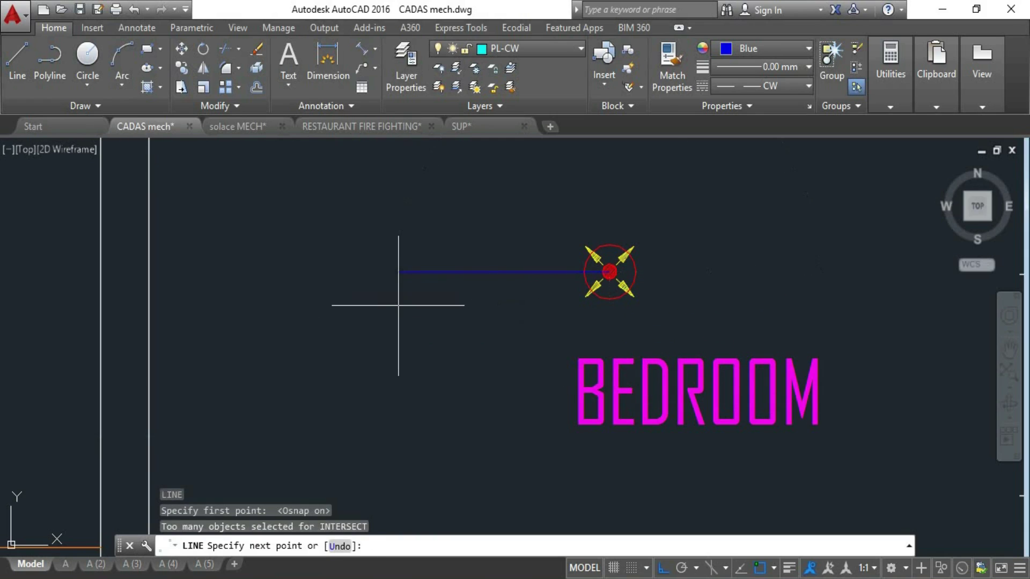
click(401, 273)
key(F3)
scroll(412, 335, down, 2)
key(Escape)
key(Escape)
scroll(529, 391, down, 6)
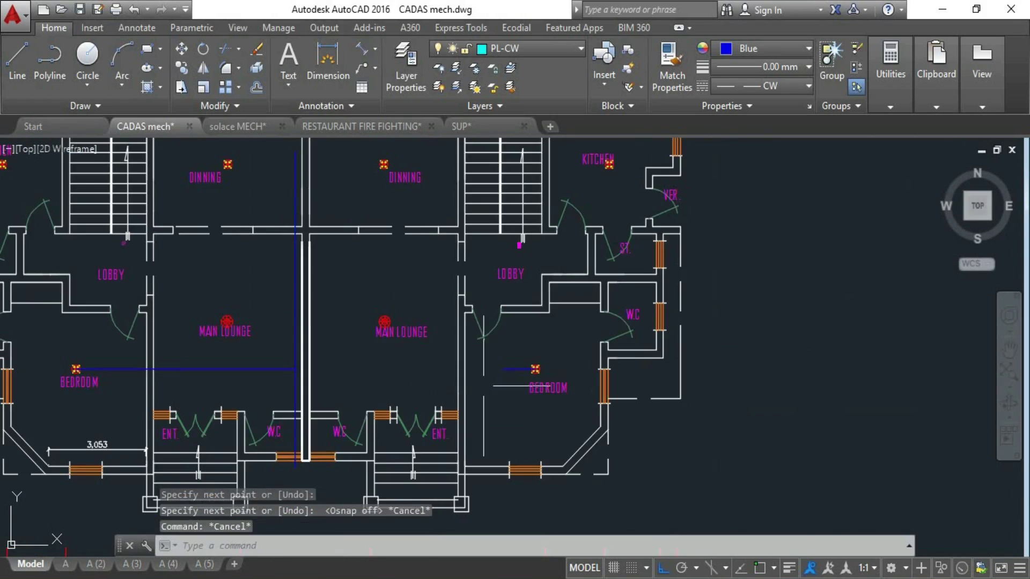
- Extend the right bedroom's branch pipe across the main lounge and party wall to the vertical main pipe
scroll(451, 369, up, 4)
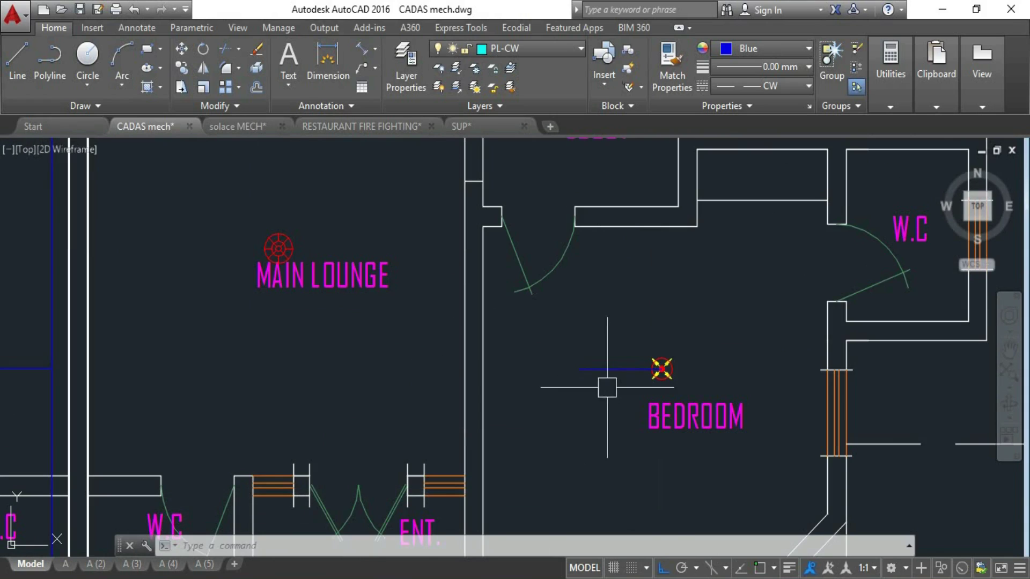
text(ex)
key(Return)
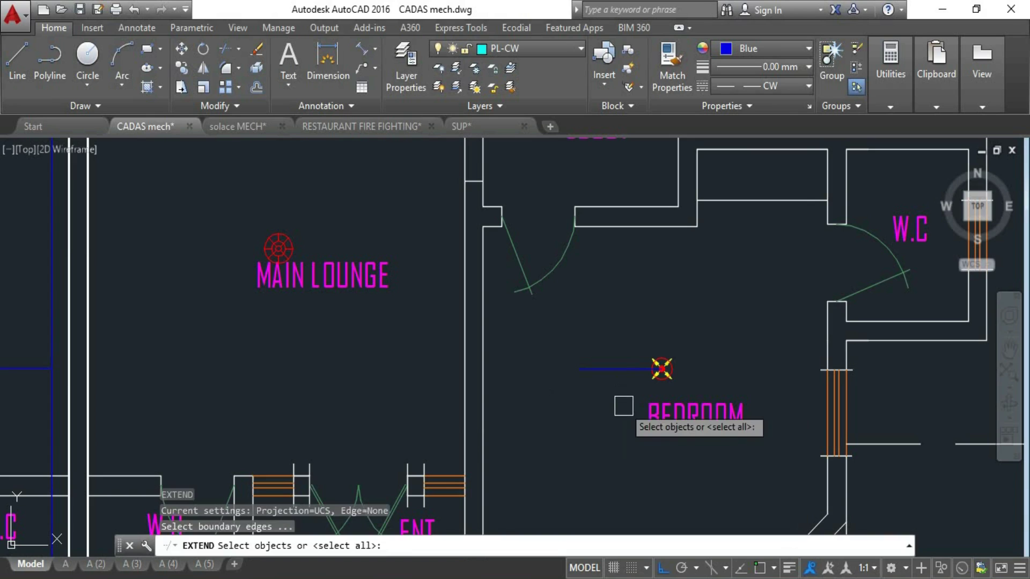
key(Return)
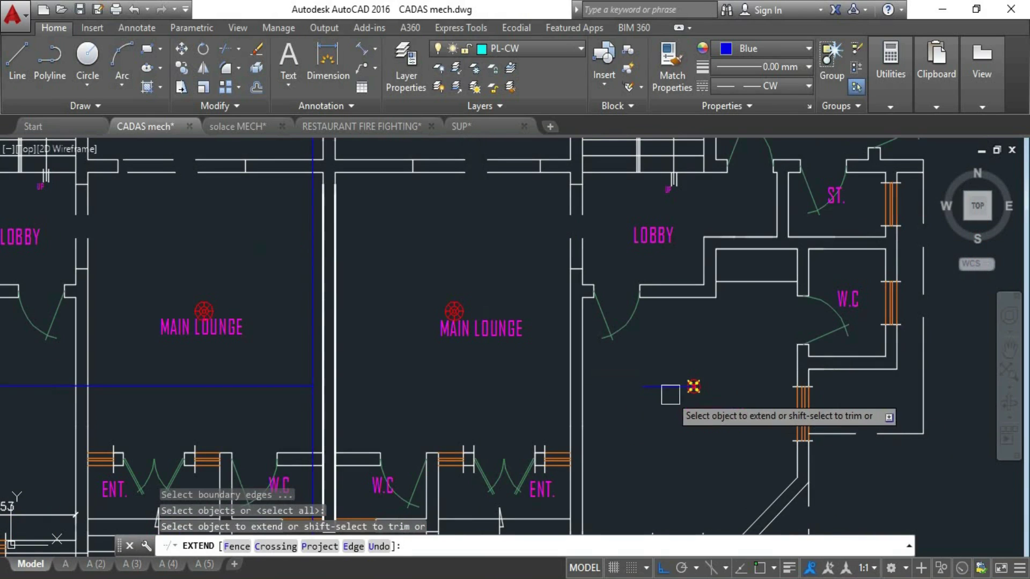
click(649, 387)
click(621, 386)
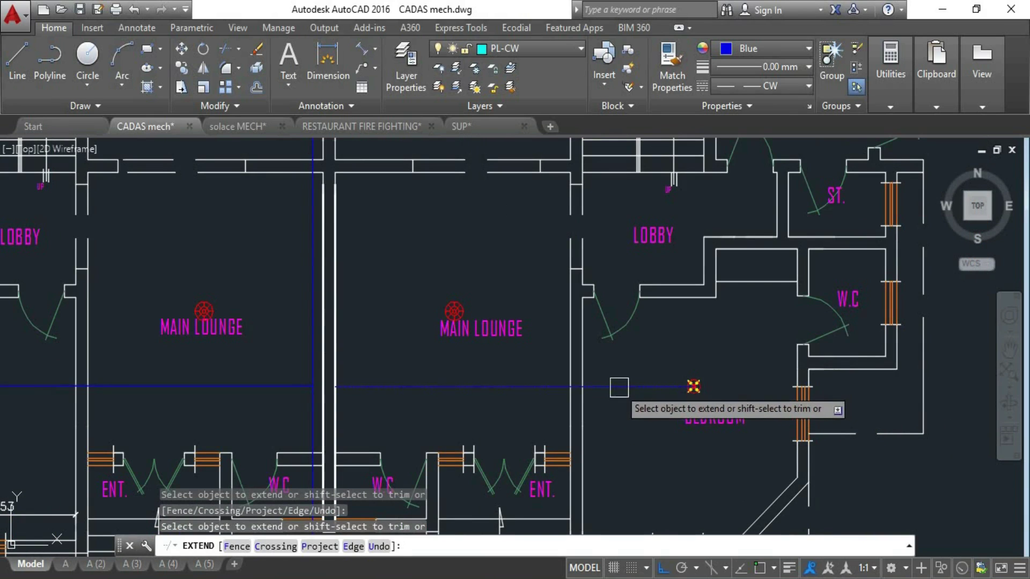
click(361, 387)
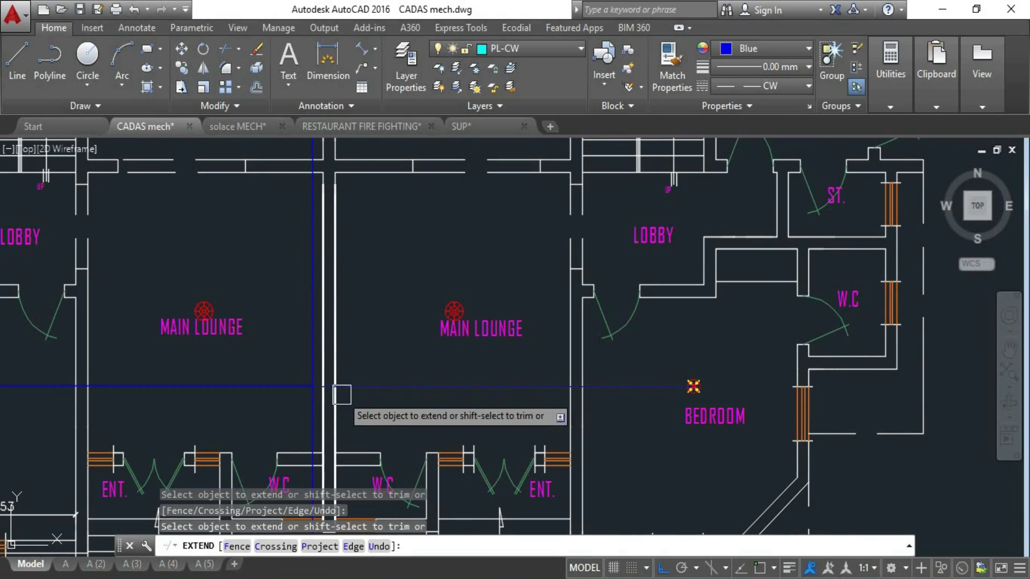
scroll(408, 441, down, 2)
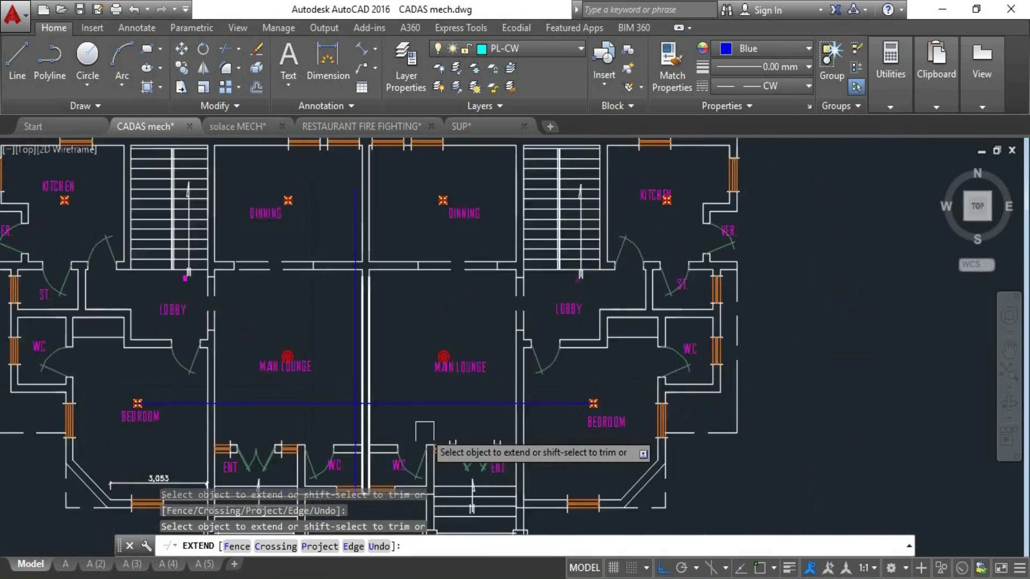
- Change the colour of the vertical main pipe beside the party wall to red
key(Escape)
scroll(407, 426, up, 4)
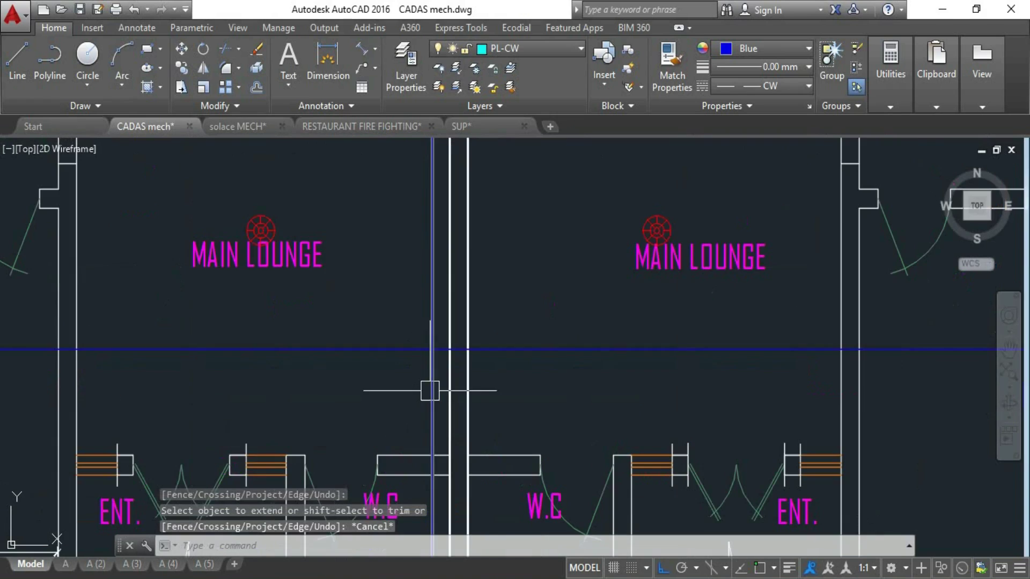
click(433, 391)
click(784, 49)
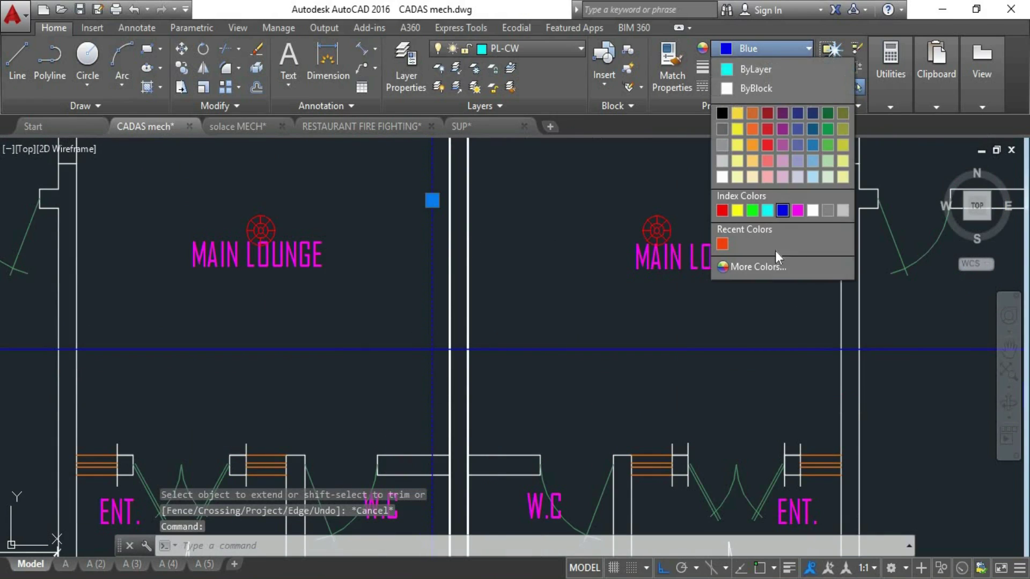
click(723, 210)
scroll(621, 260, down, 2)
click(621, 349)
click(631, 350)
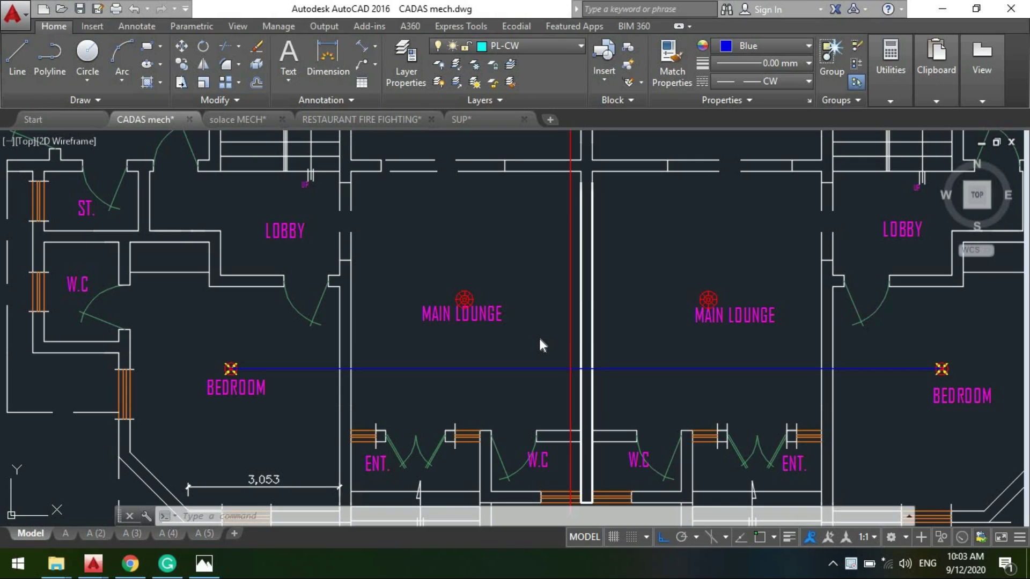
- Draw a horizontal branch pipe about 5000 units long between the two main lounge sprinkler heads, using object snap for the start
scroll(498, 299, up, 2)
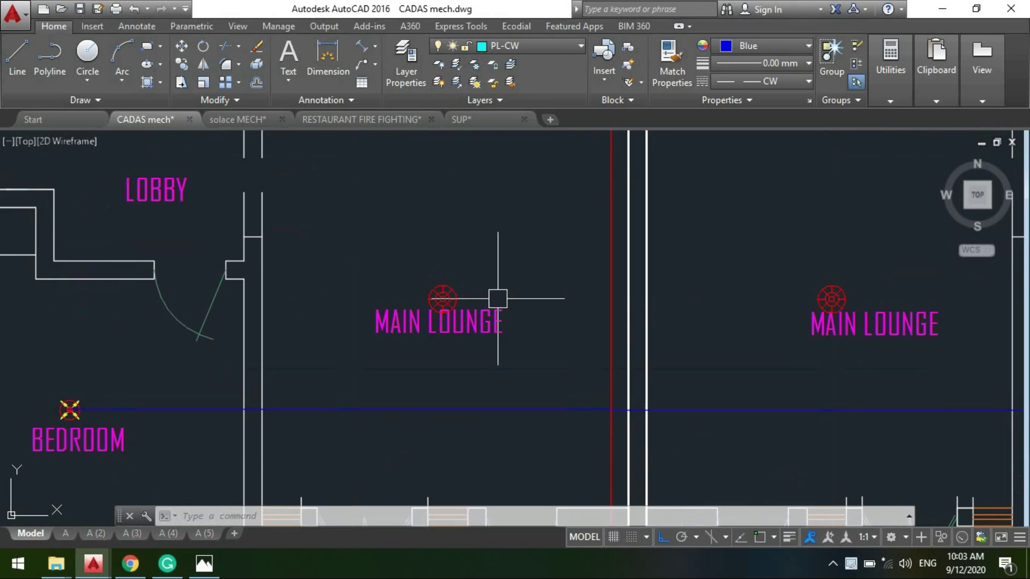
text(l)
key(Return)
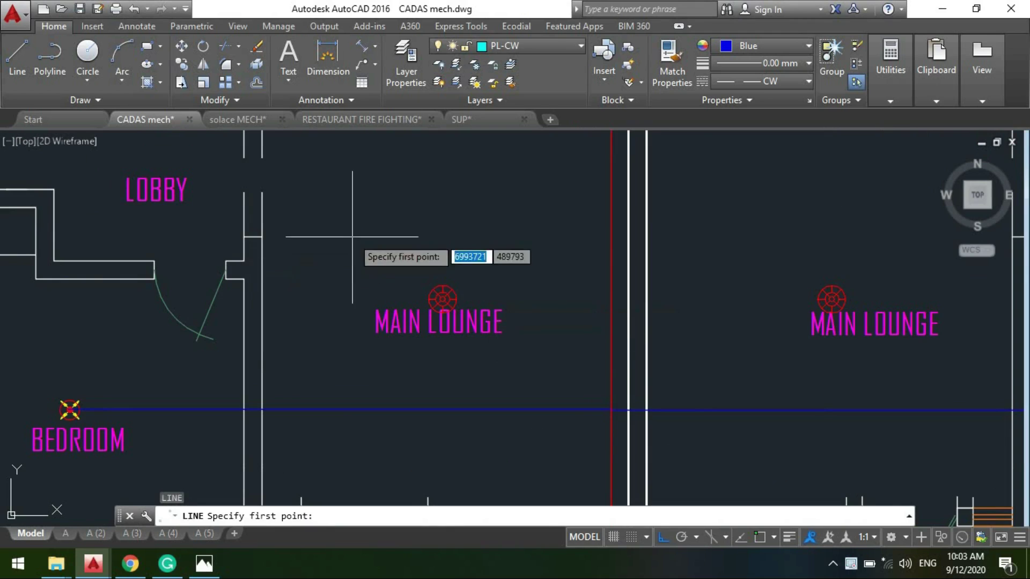
scroll(453, 270, up, 2)
scroll(453, 270, up, 6)
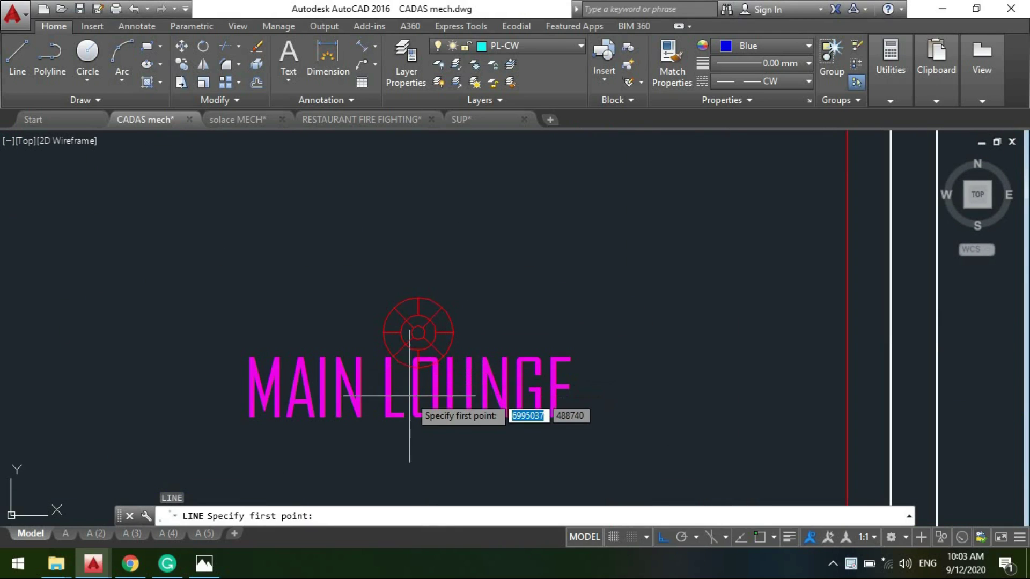
key(F3)
click(431, 247)
scroll(430, 329, down, 6)
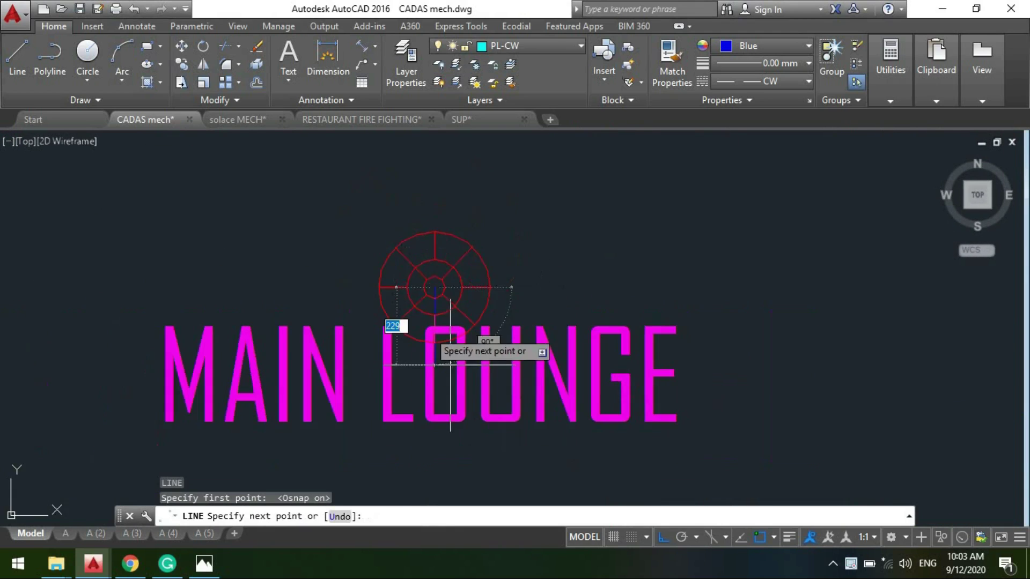
key(F3)
scroll(590, 370, down, 3)
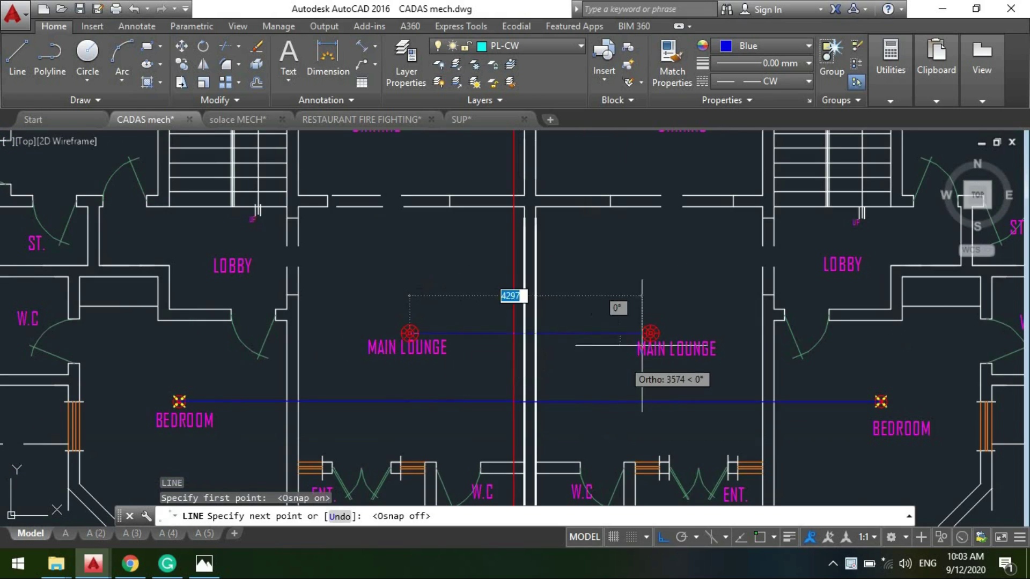
scroll(617, 344, up, 1)
scroll(647, 322, up, 4)
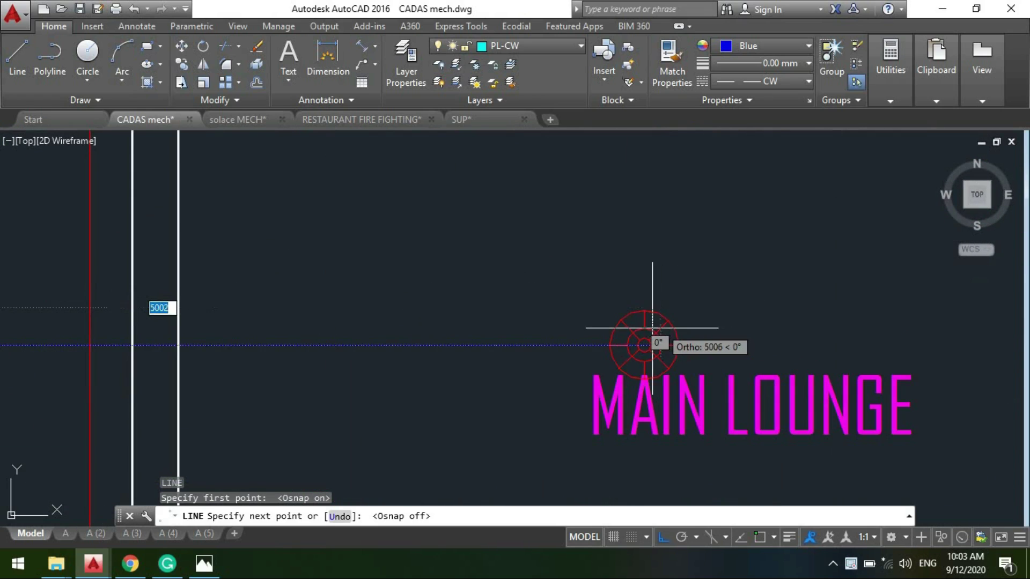
click(644, 345)
key(Escape)
scroll(622, 358, down, 5)
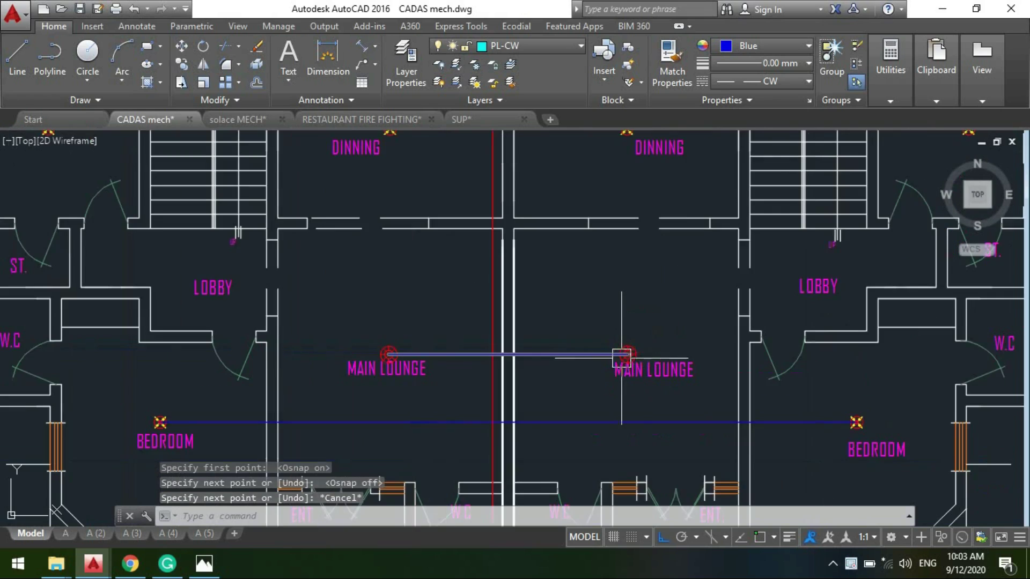
scroll(504, 416, down, 2)
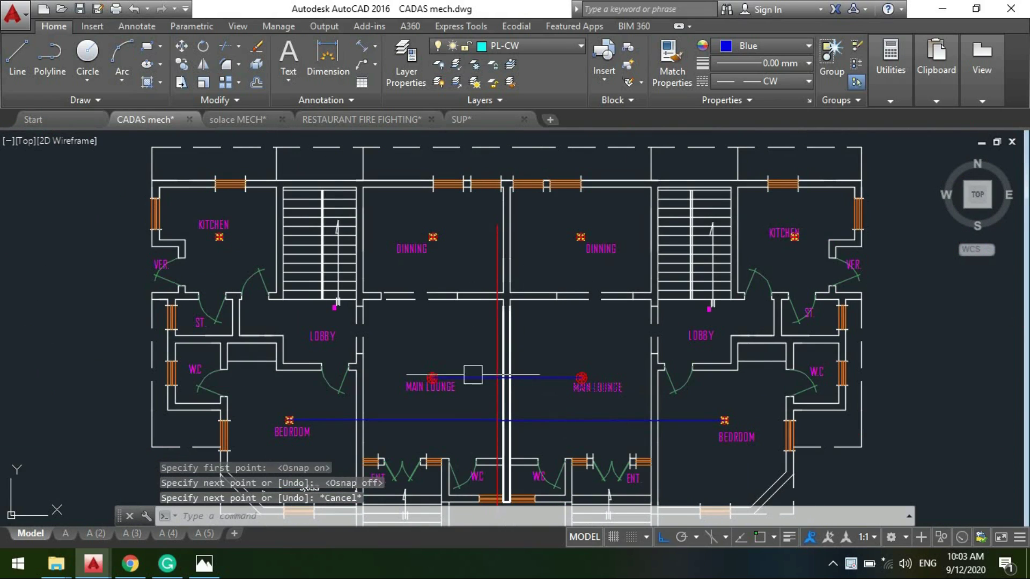
- Draw a horizontal branch pipe about 19020 units long from the left kitchen's sprinkler head through both dining rooms to the right kitchen's head
scroll(243, 217, up, 4)
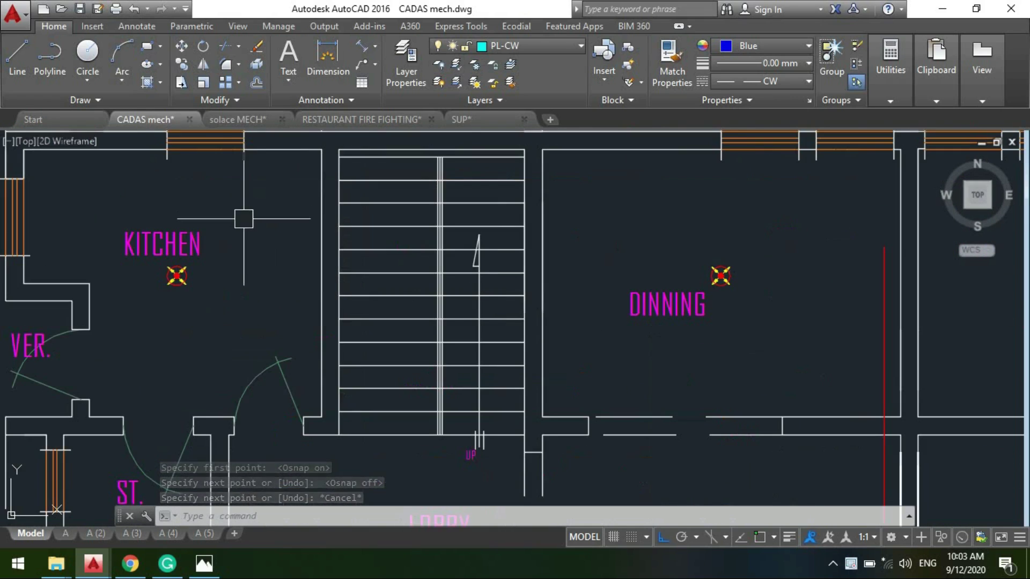
key(space)
scroll(173, 277, up, 2)
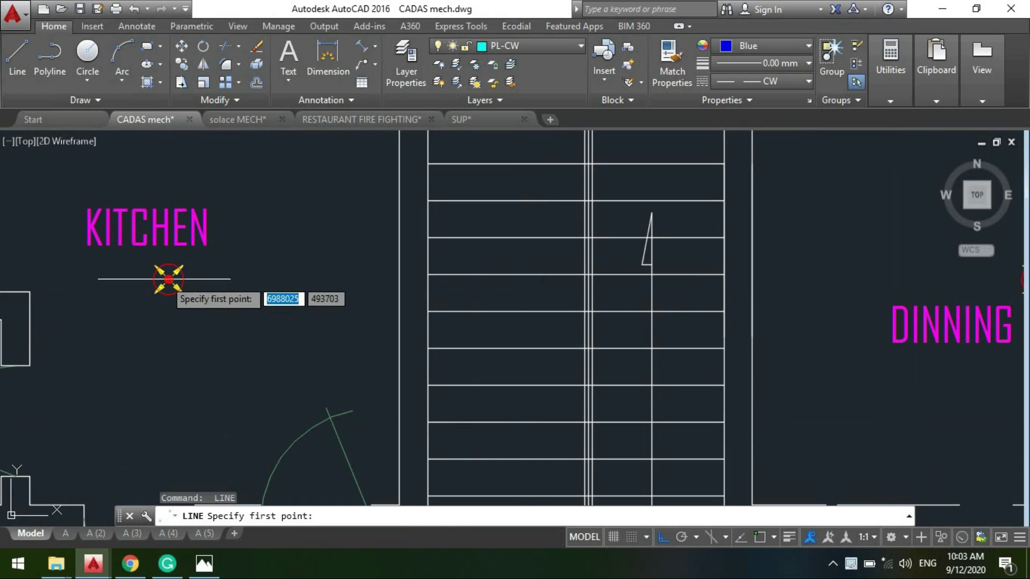
click(168, 278)
scroll(165, 276, down, 4)
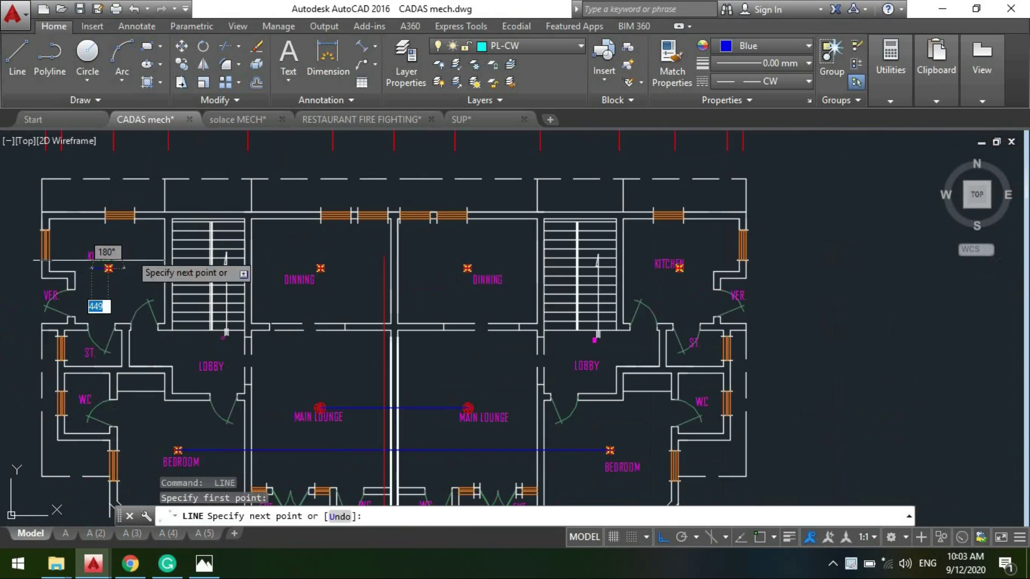
scroll(374, 285, up, 8)
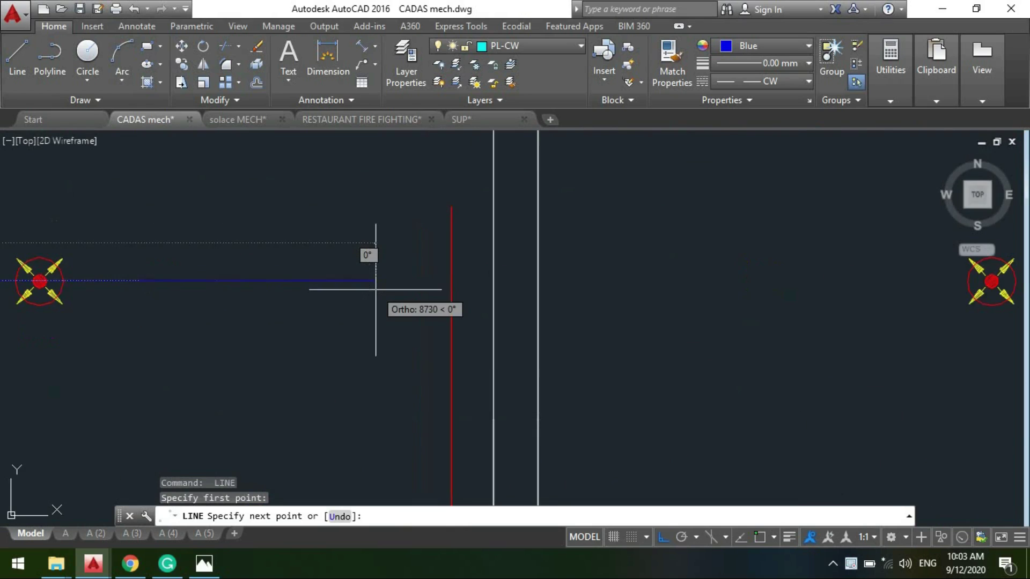
scroll(373, 292, down, 6)
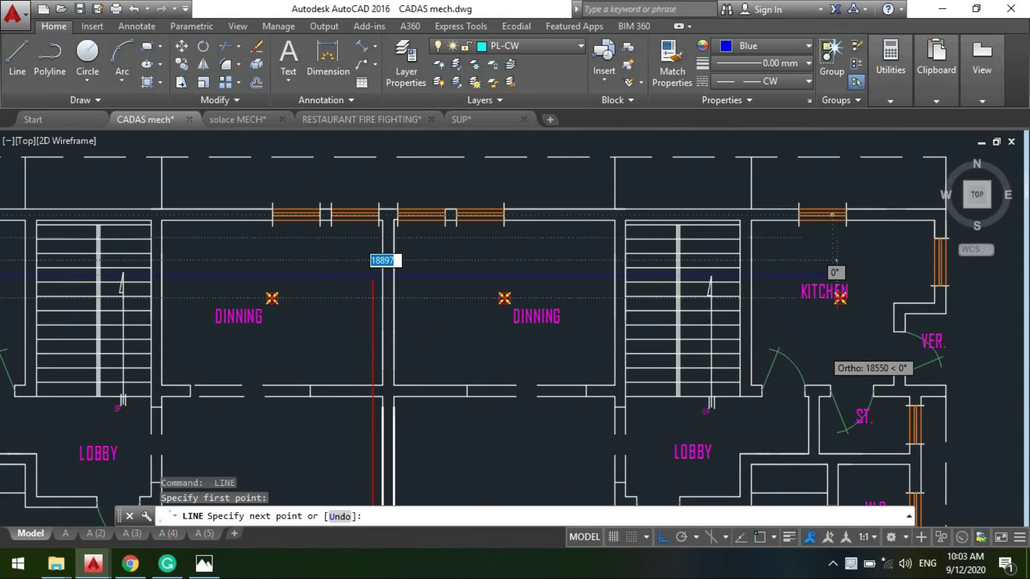
scroll(841, 338, up, 2)
scroll(841, 338, up, 2)
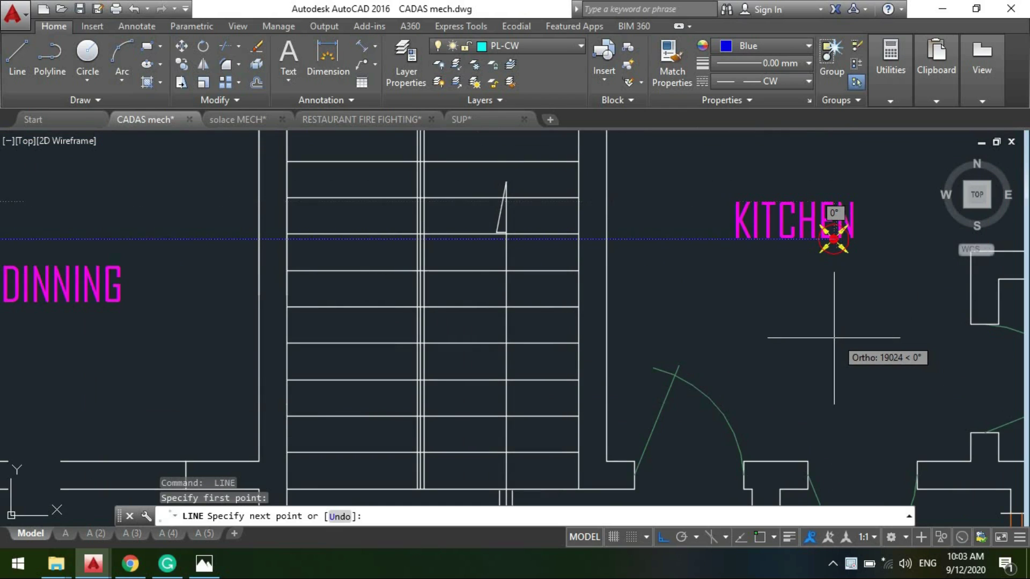
click(833, 238)
key(Escape)
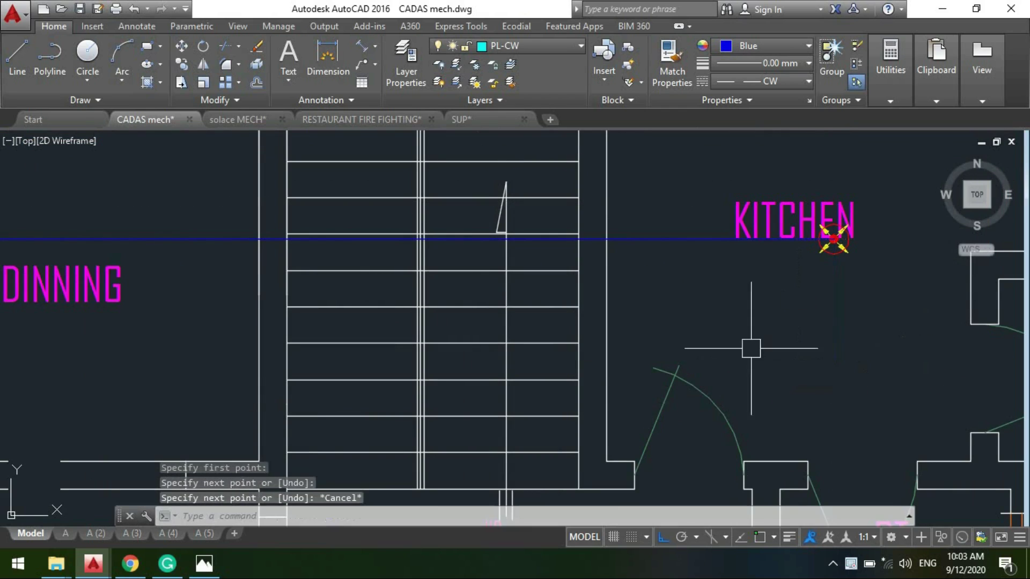
- Examine how the vertical main pipe and the horizontal branches serve the rooms across the ground floor plan
scroll(749, 349, down, 6)
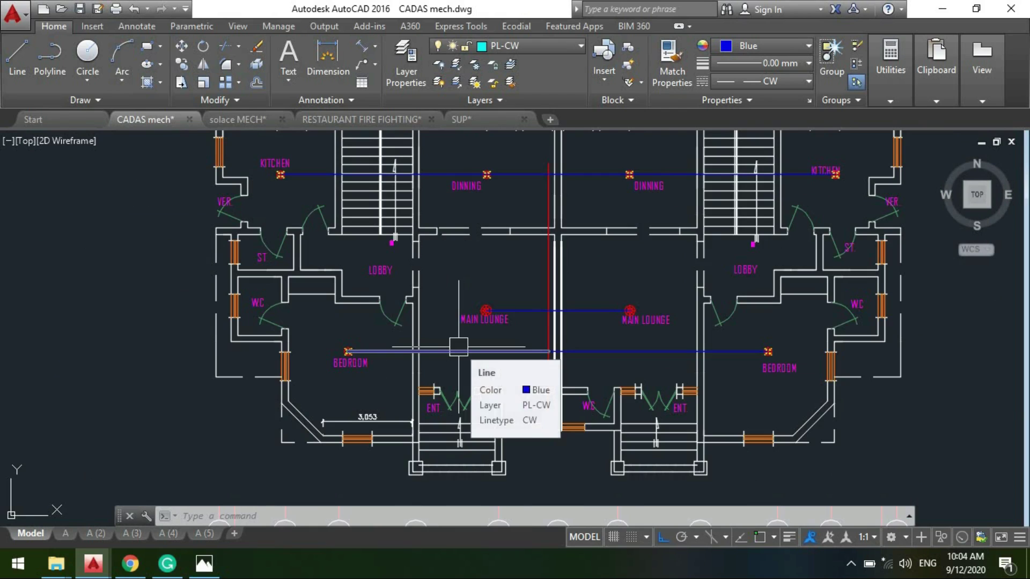
scroll(454, 349, down, 2)
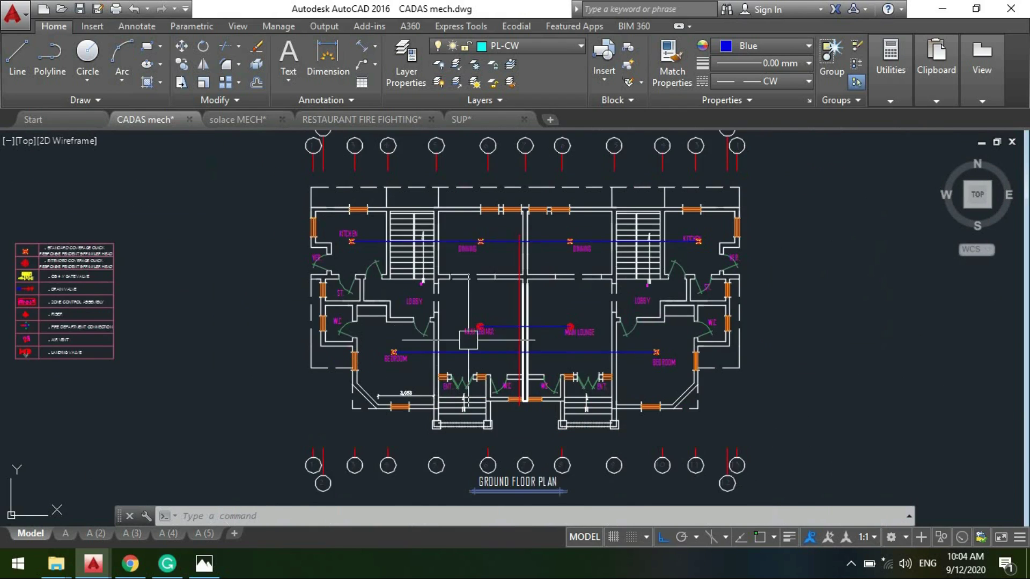
scroll(461, 300, up, 2)
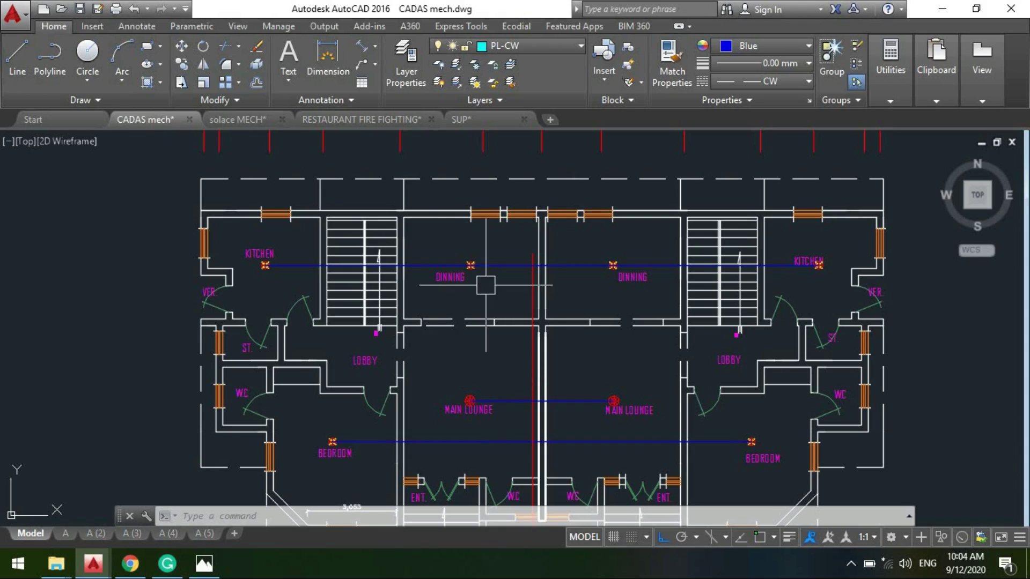
scroll(527, 383, up, 2)
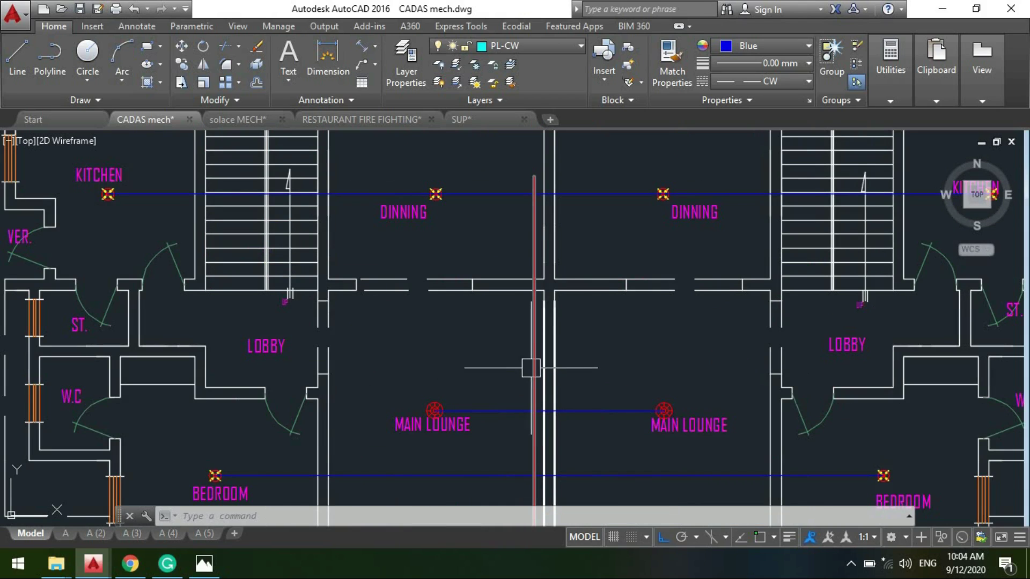
click(531, 368)
scroll(528, 354, down, 3)
scroll(522, 328, up, 3)
scroll(519, 307, down, 2)
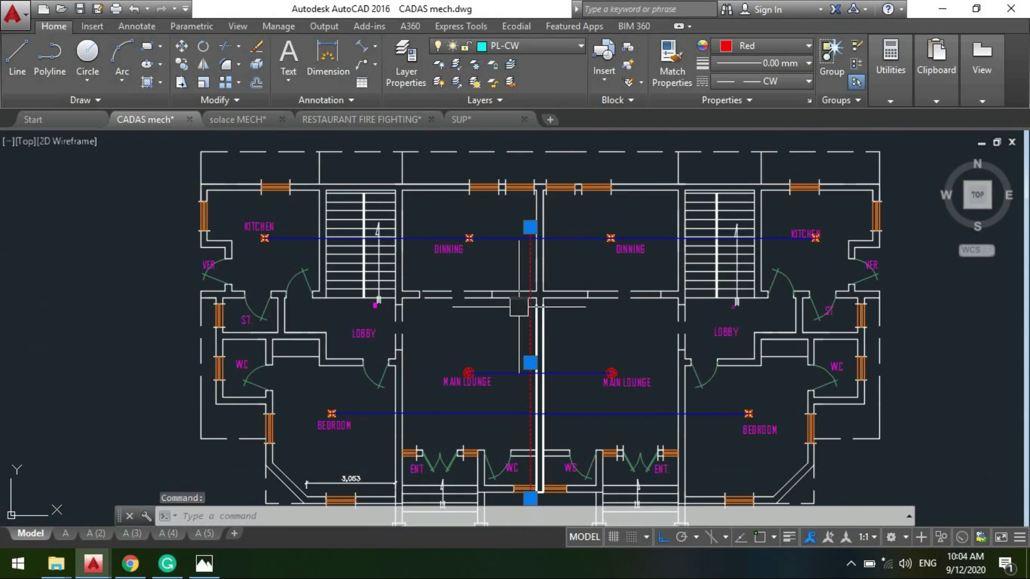
key(Escape)
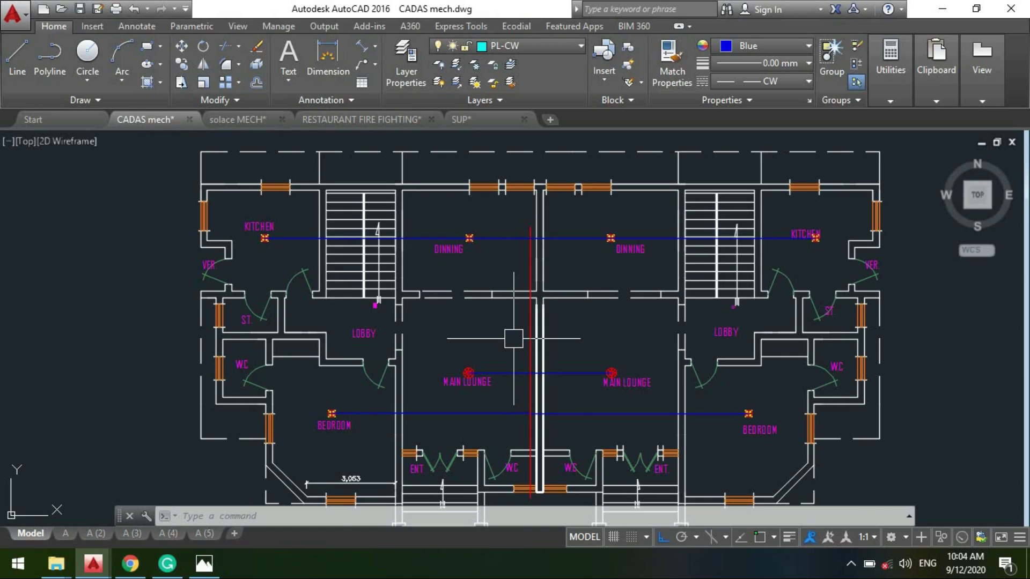
scroll(314, 215, up, 4)
scroll(171, 305, down, 2)
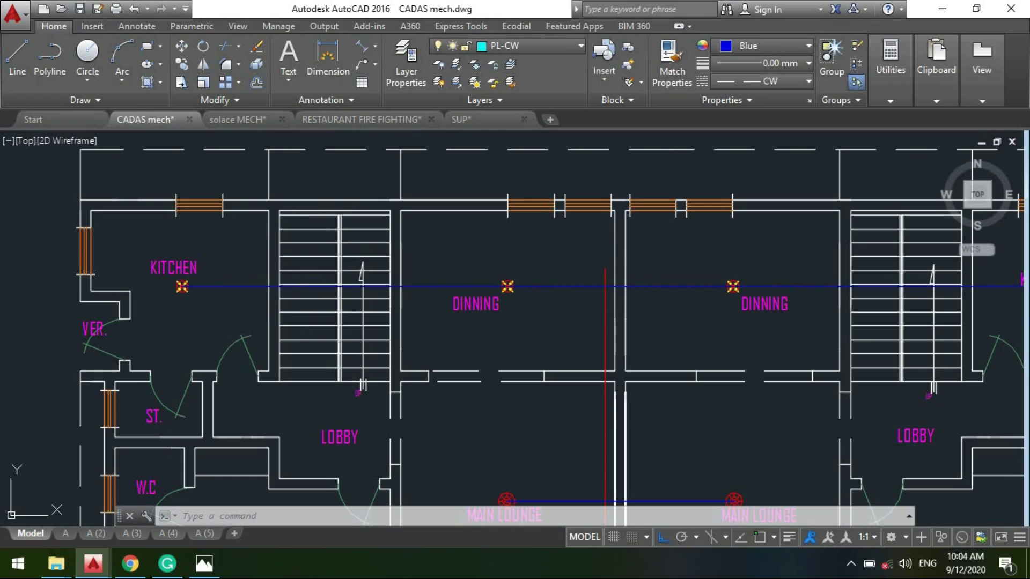
- Shorten the kitchen branch pipe by stretching its left end to the left dining room's sprinkler head
click(221, 287)
key(Escape)
key(Escape)
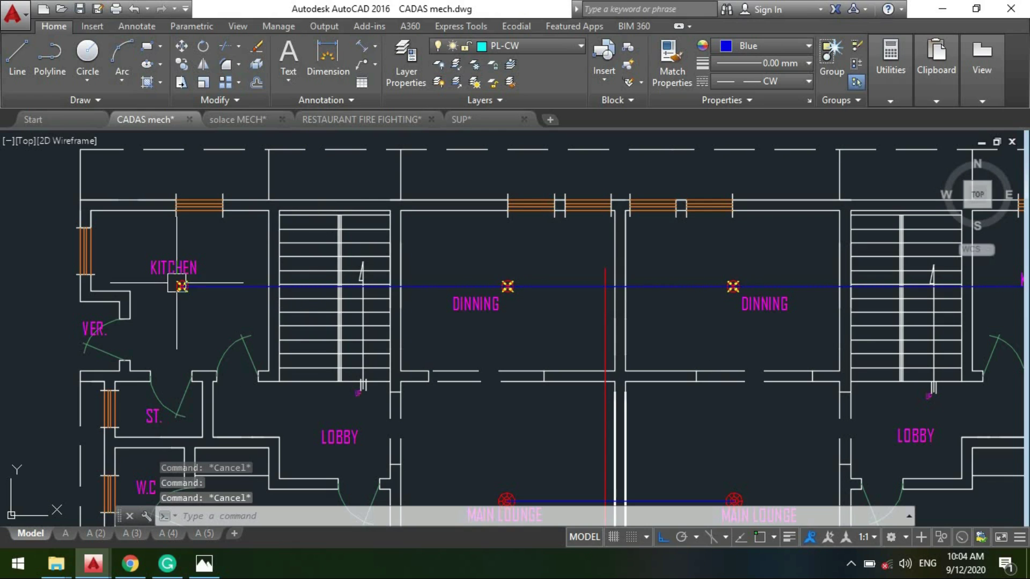
click(181, 286)
click(181, 287)
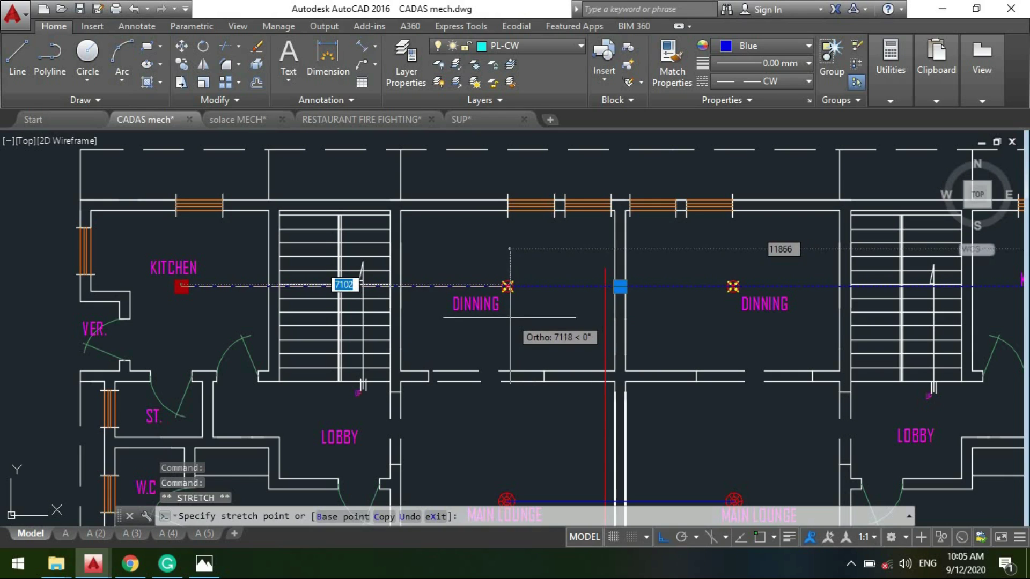
key(Escape)
- Stretch the right end of the kitchen branch pipe back to the right dining room's sprinkler head
scroll(507, 286, down, 4)
scroll(805, 268, up, 6)
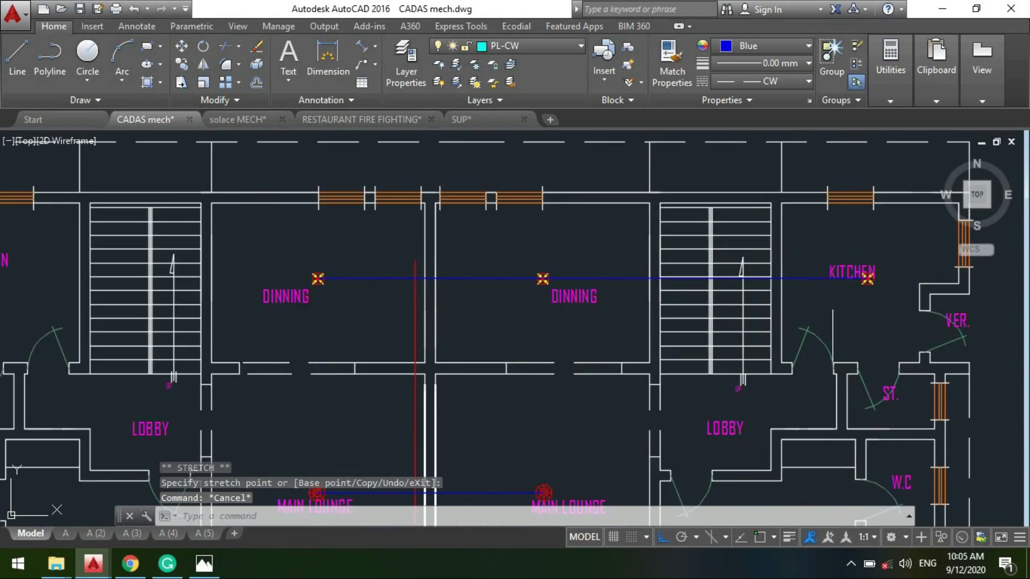
click(805, 267)
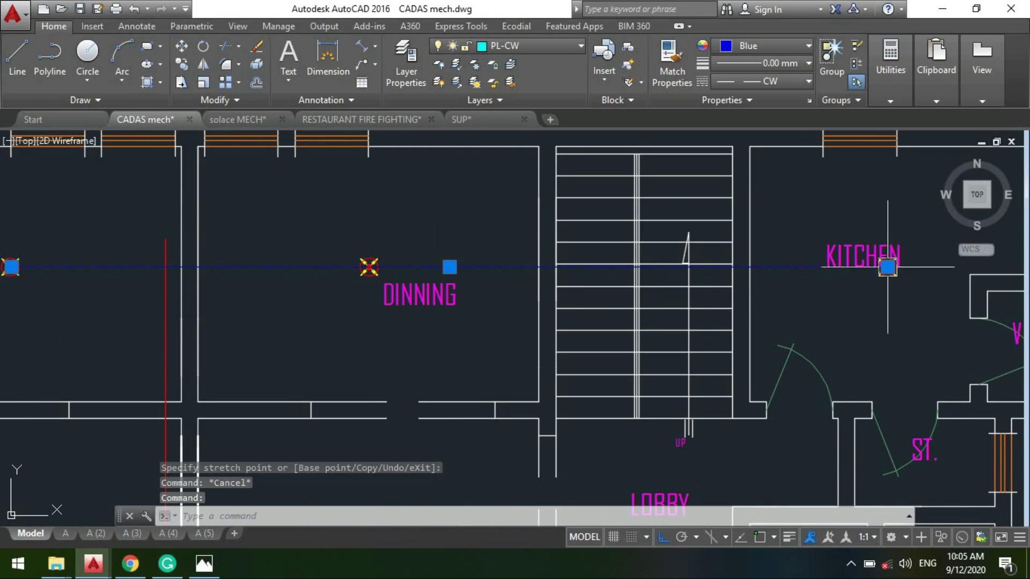
click(888, 267)
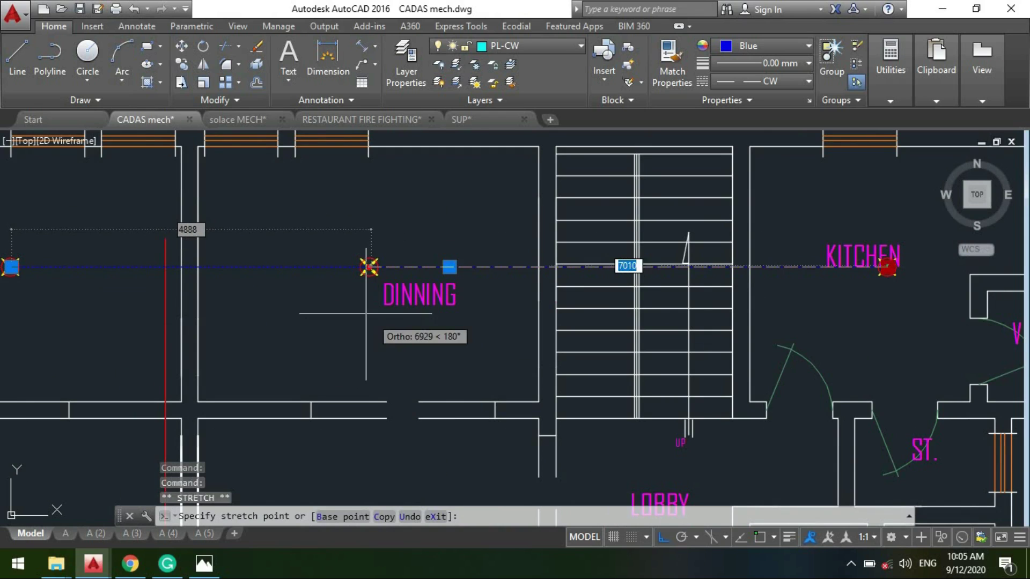
key(Escape)
scroll(580, 261, down, 4)
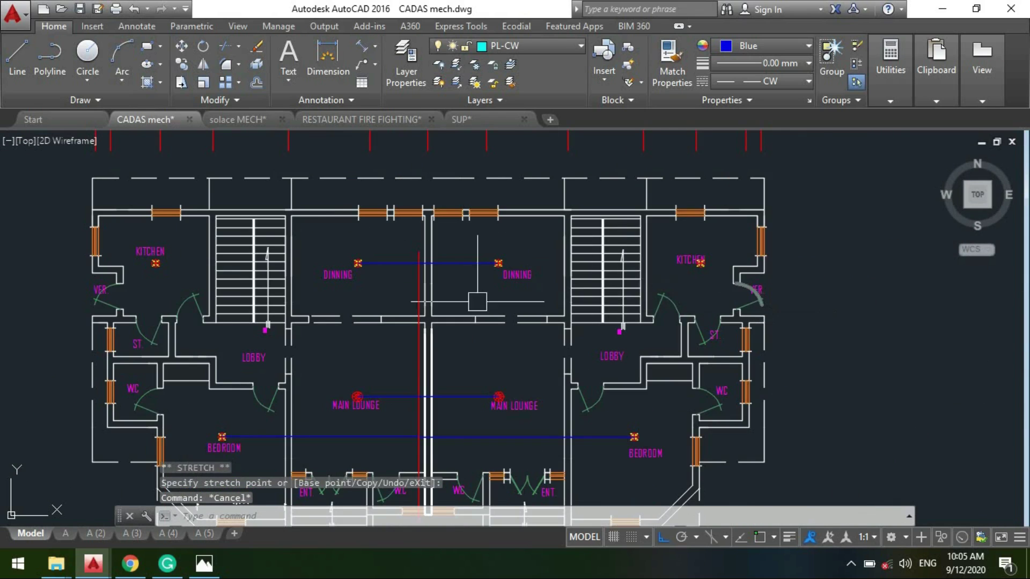
middle_drag(472, 274, 552, 256)
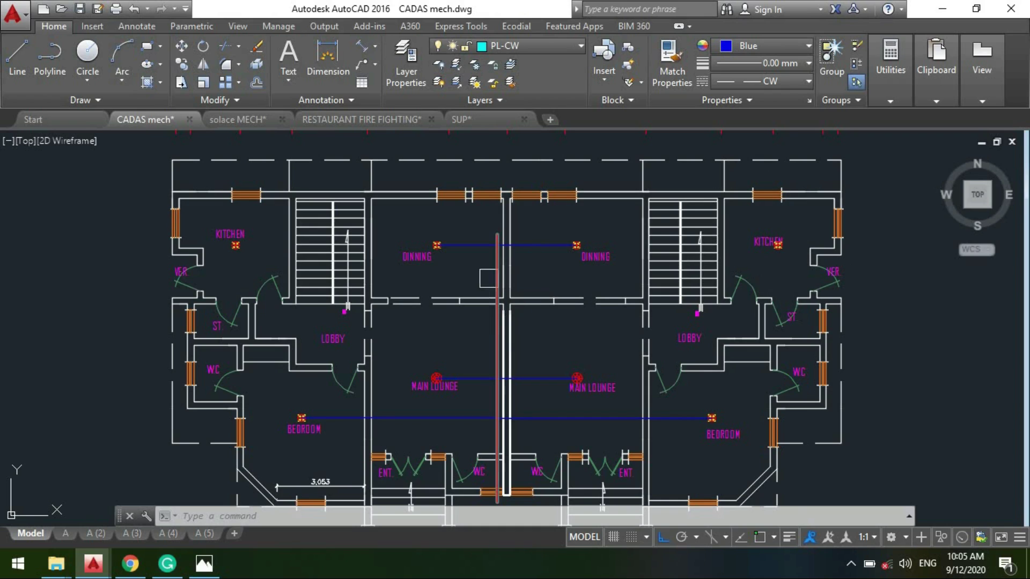
middle_drag(405, 430, 441, 349)
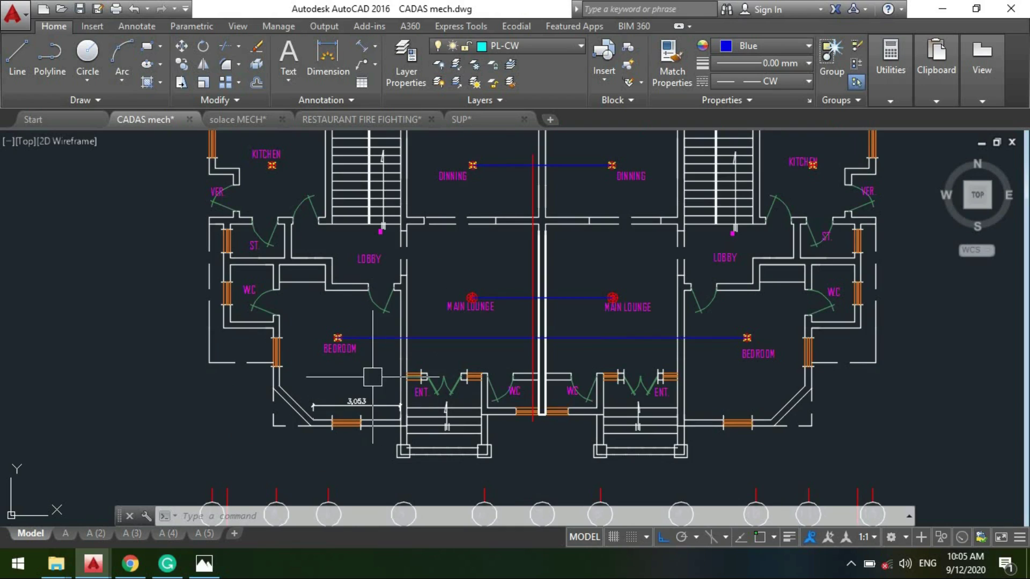
drag(461, 333, 466, 398)
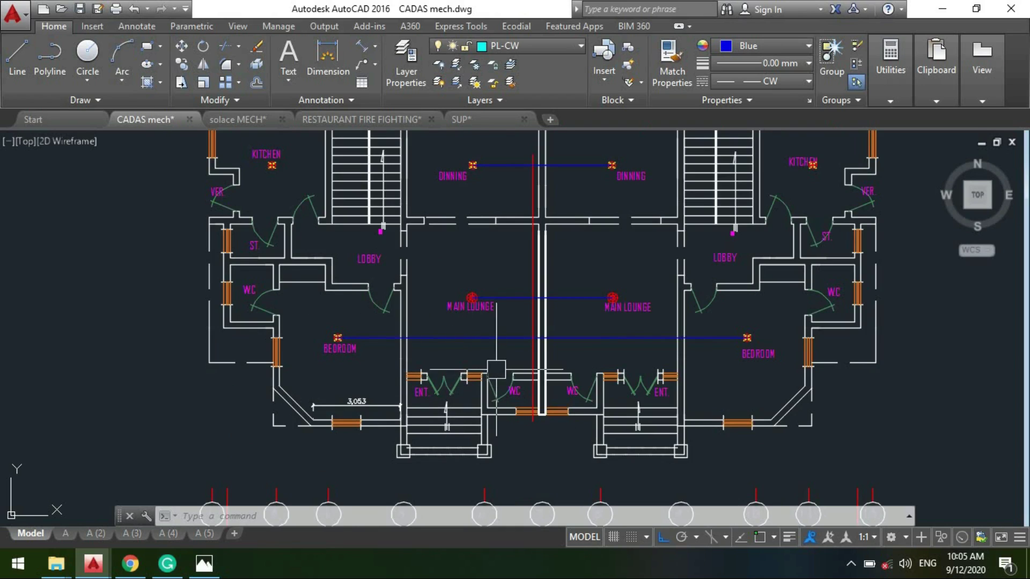
scroll(475, 344, down, 2)
scroll(460, 357, up, 2)
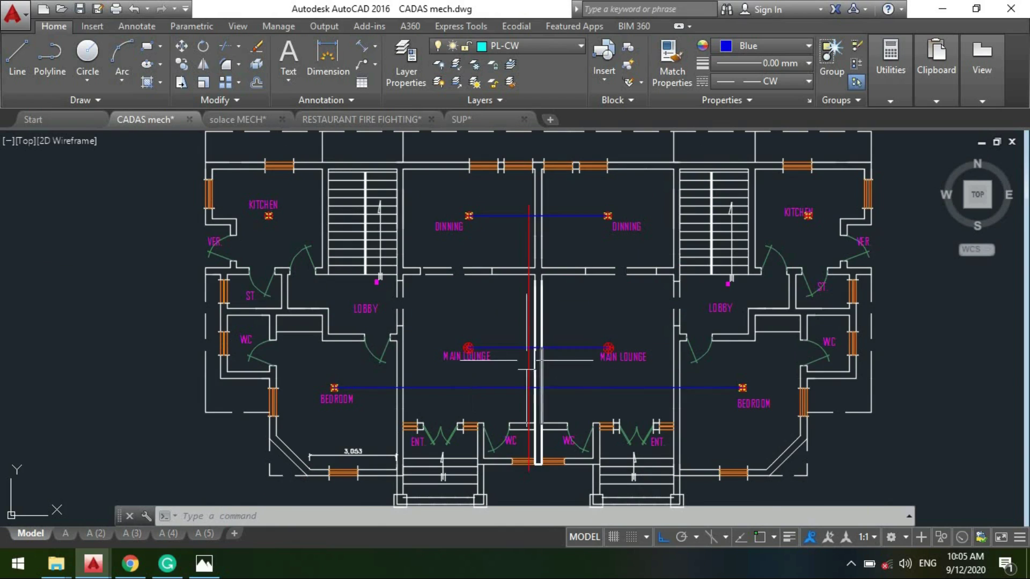
scroll(492, 355, up, 2)
scroll(492, 355, up, 2)
click(501, 339)
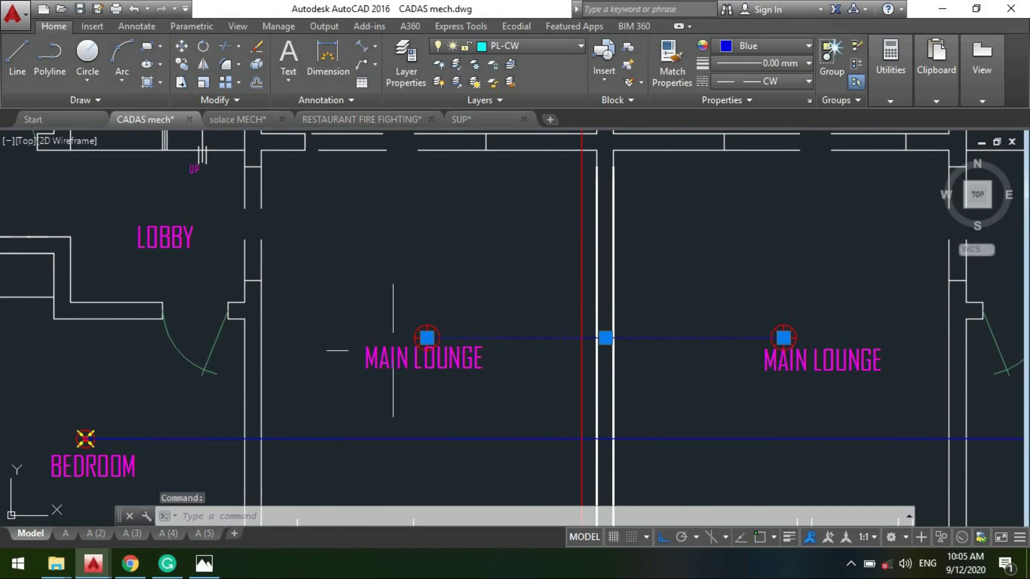
click(427, 338)
scroll(596, 384, down, 7)
scroll(540, 378, up, 7)
key(Escape)
key(Escape)
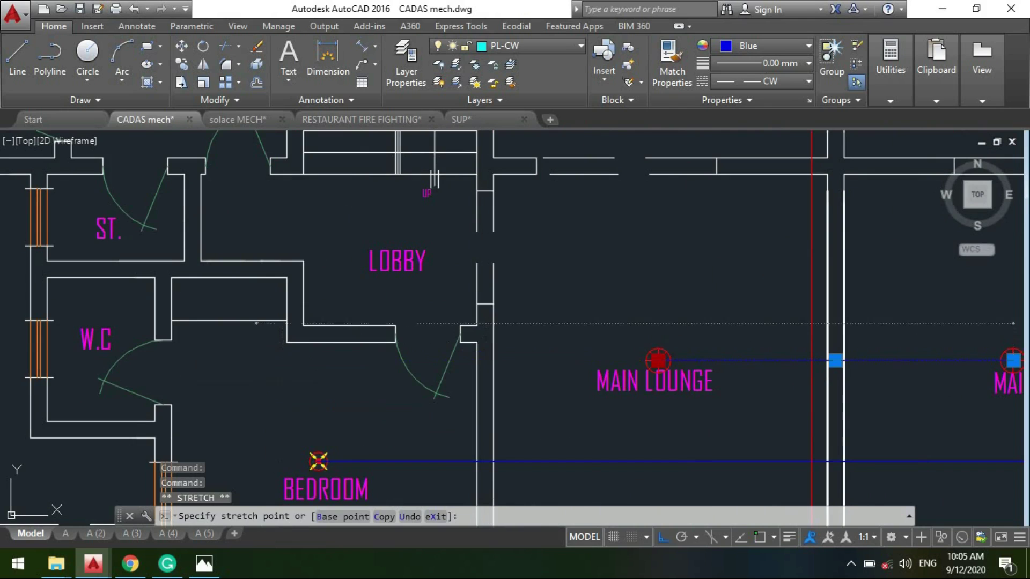
- Draw a short vertical branch pipe straight down from the left kitchen's sprinkler head
scroll(279, 406, down, 4)
scroll(208, 259, up, 4)
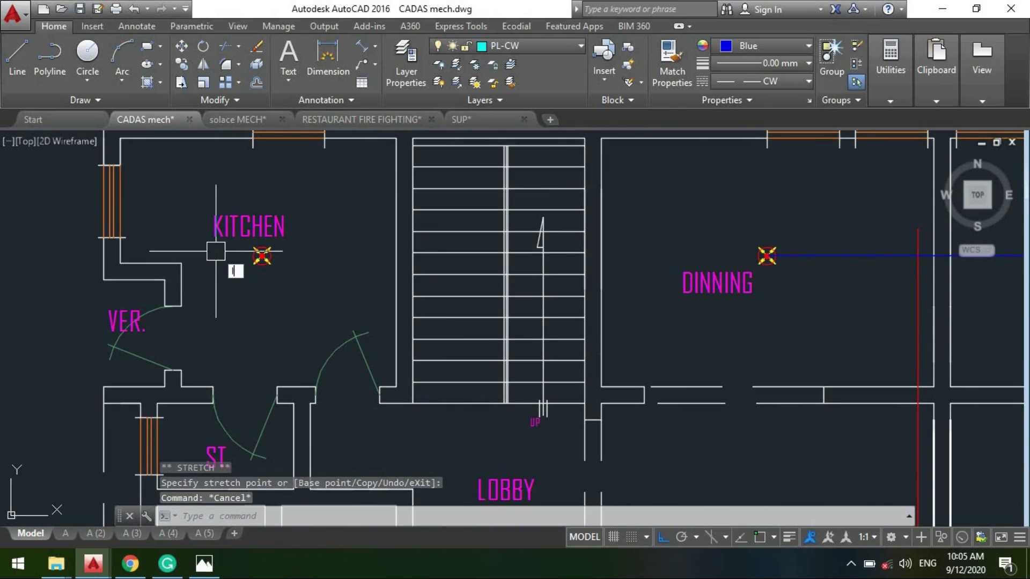
text(l)
key(Return)
scroll(259, 259, up, 4)
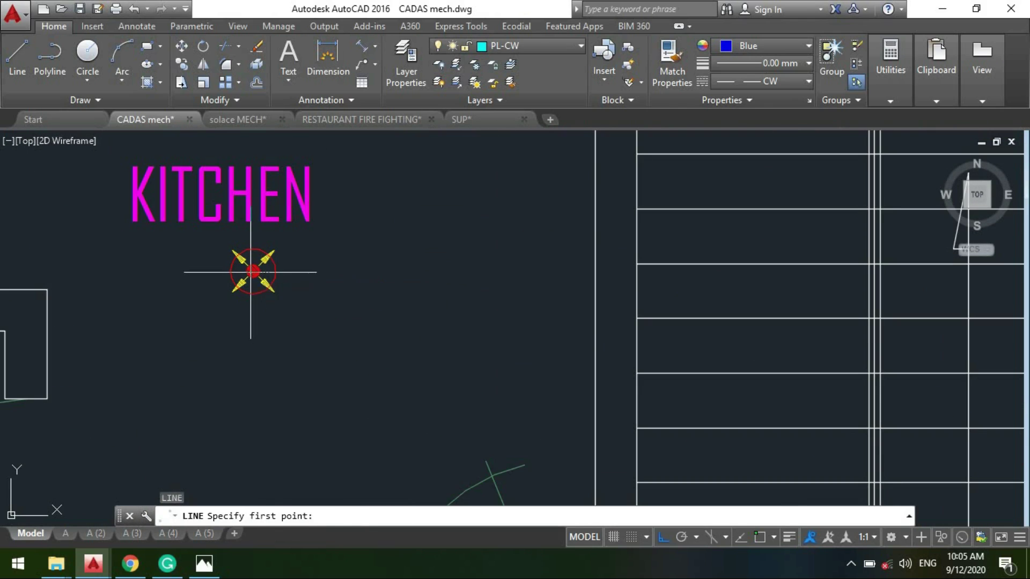
click(253, 271)
scroll(265, 260, down, 4)
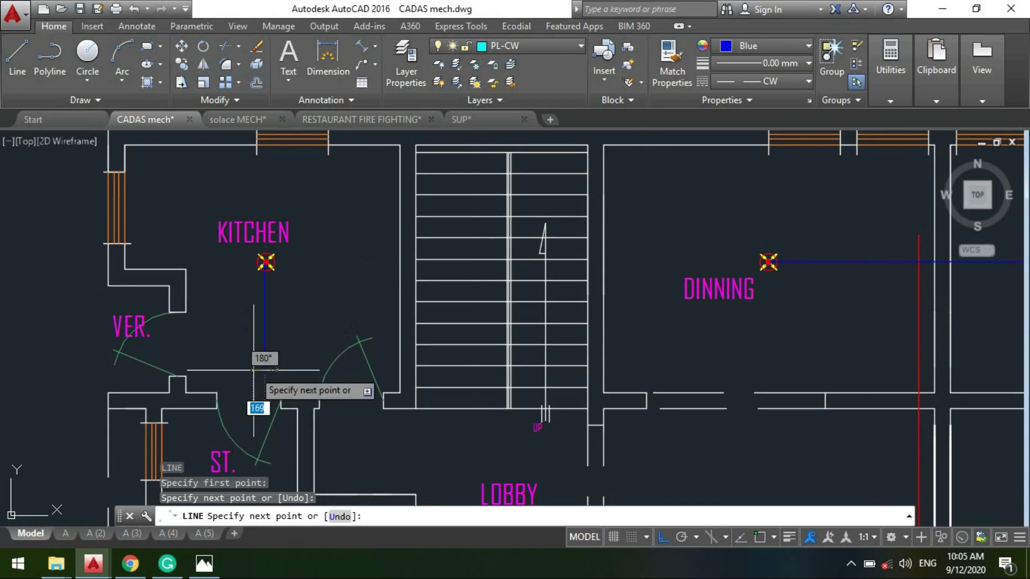
key(Escape)
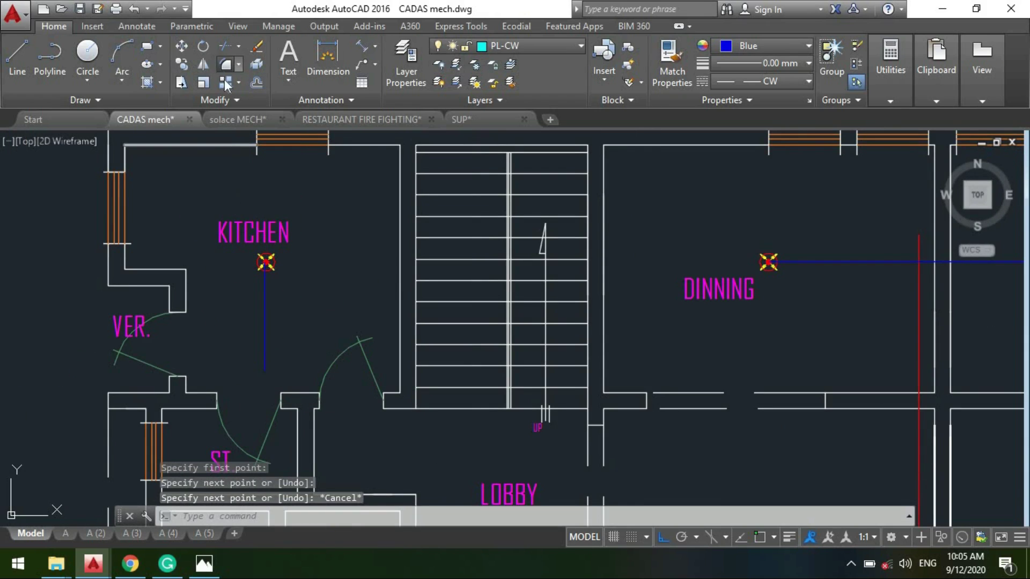
- Chamfer the left kitchen's vertical pipe with the main lounge branch so they meet in a corner
click(225, 64)
click(238, 64)
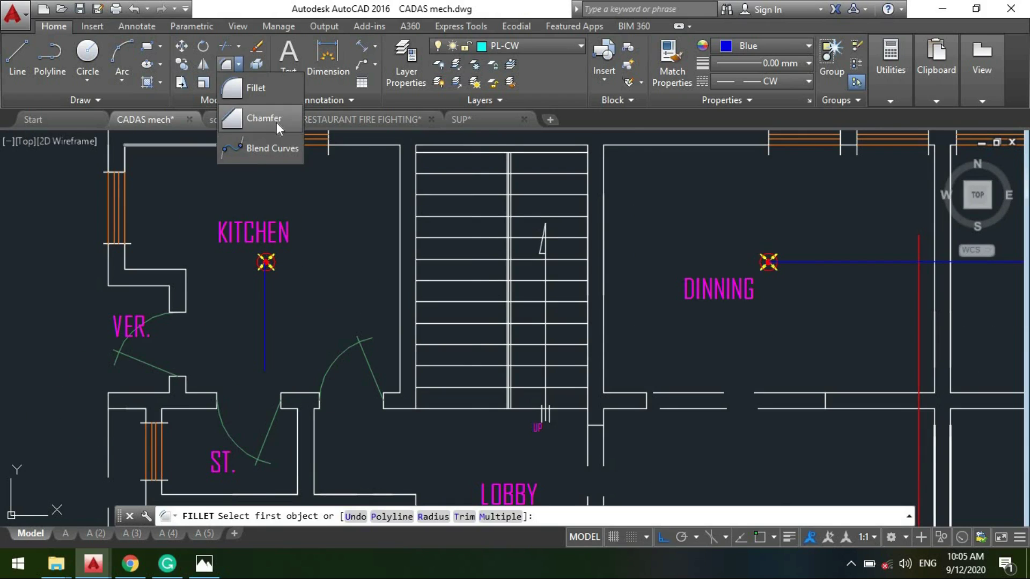
click(277, 122)
click(265, 345)
scroll(327, 257, down, 6)
scroll(338, 263, up, 5)
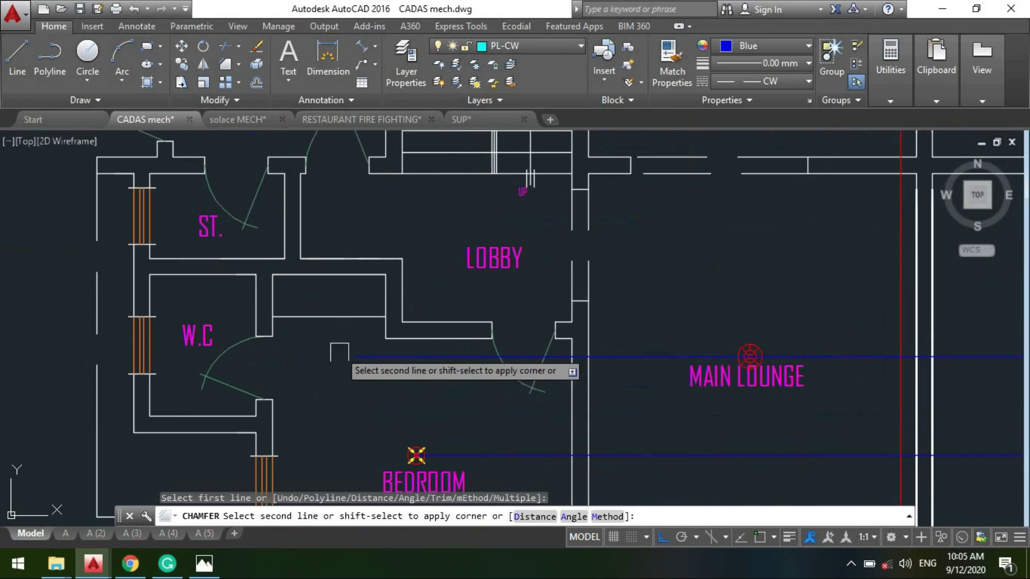
click(354, 347)
scroll(237, 352, down, 5)
scroll(252, 410, up, 3)
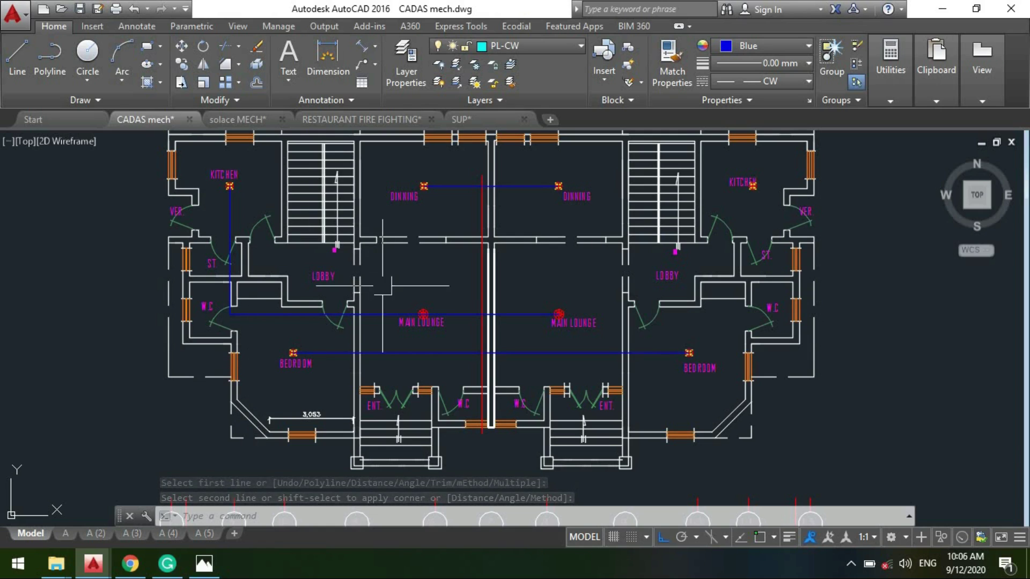
- Draw a vertical branch pipe from the centre of the left bedroom's sprinkler head up towards the main lounge branch
scroll(322, 385, up, 1)
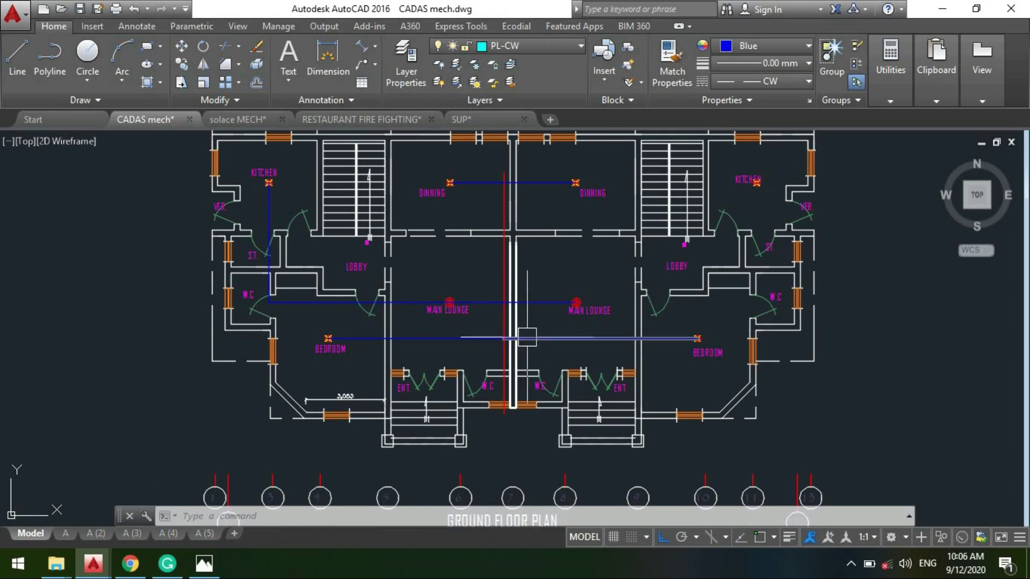
scroll(329, 378, up, 1)
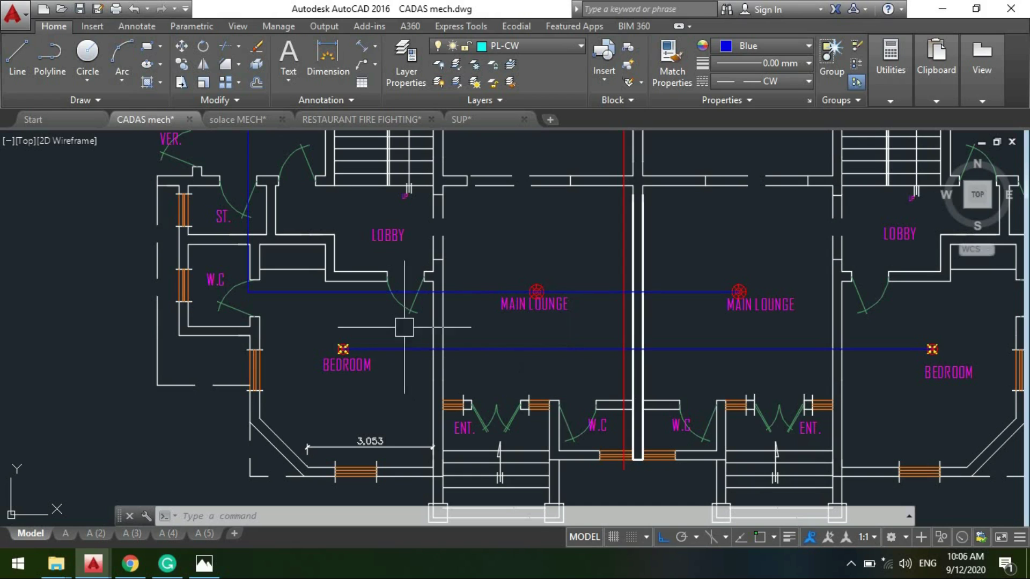
scroll(331, 296, up, 2)
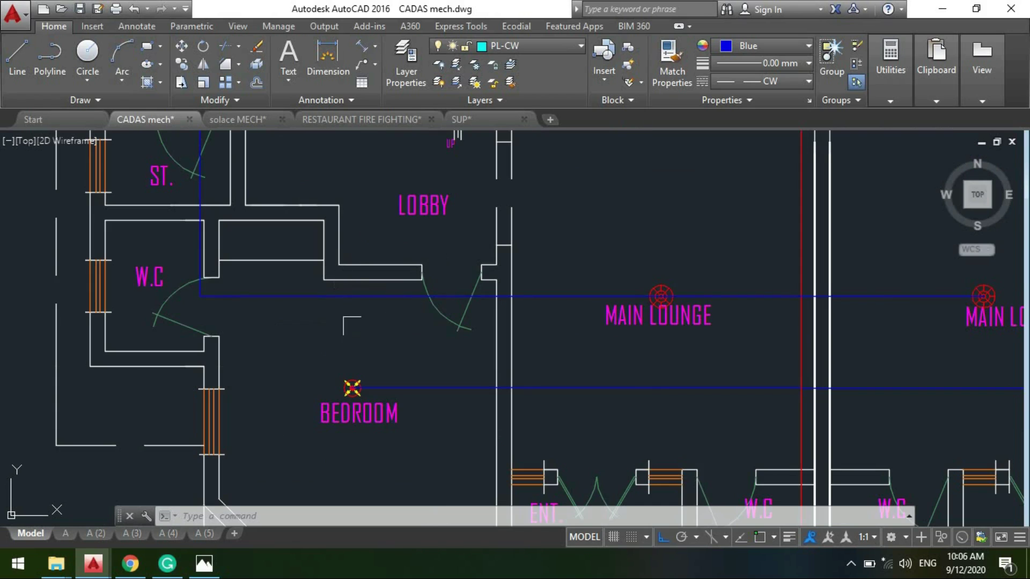
click(404, 386)
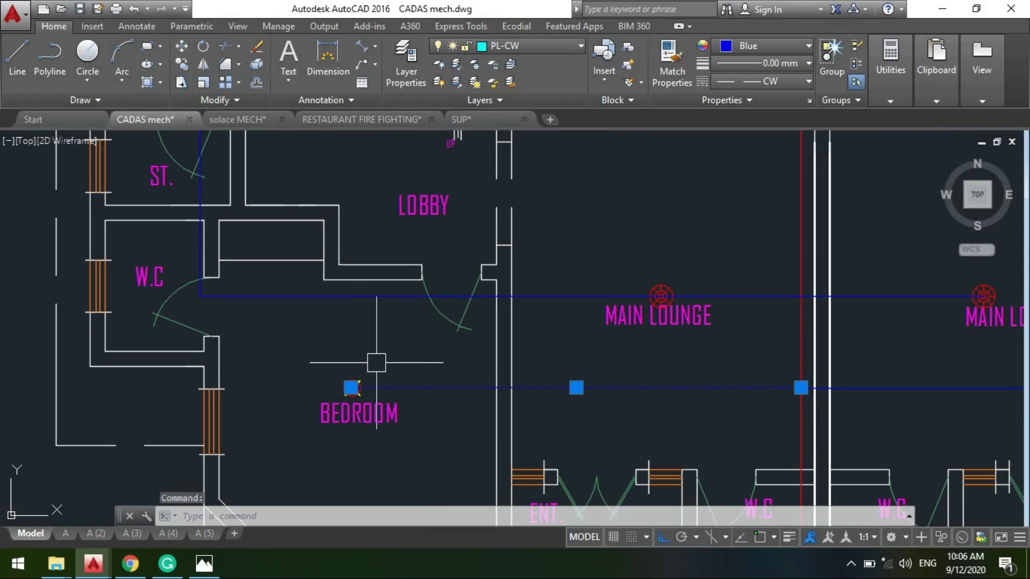
key(Escape)
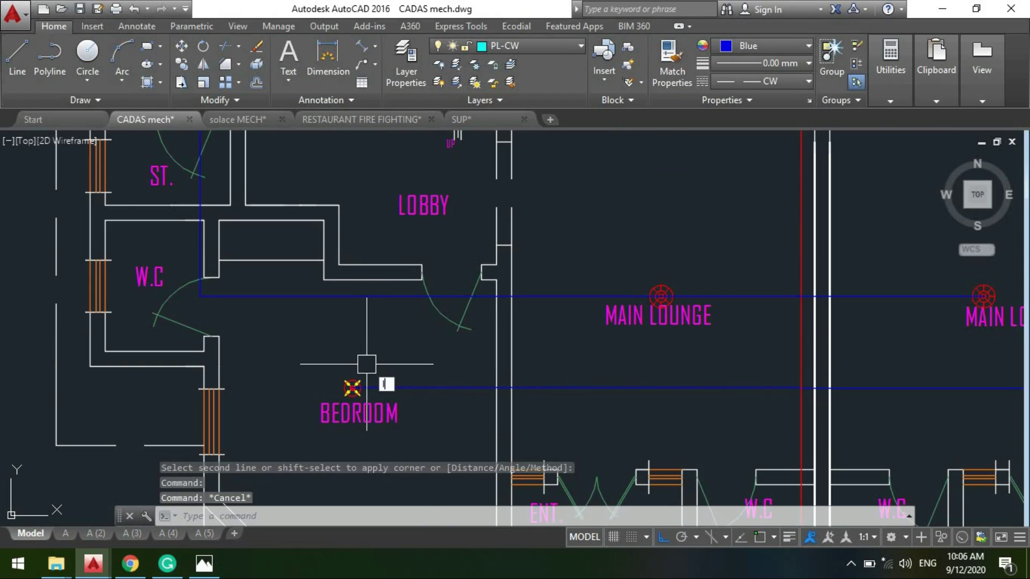
key(l)
key(Return)
scroll(354, 386, up, 4)
key(F3)
scroll(370, 390, up, 2)
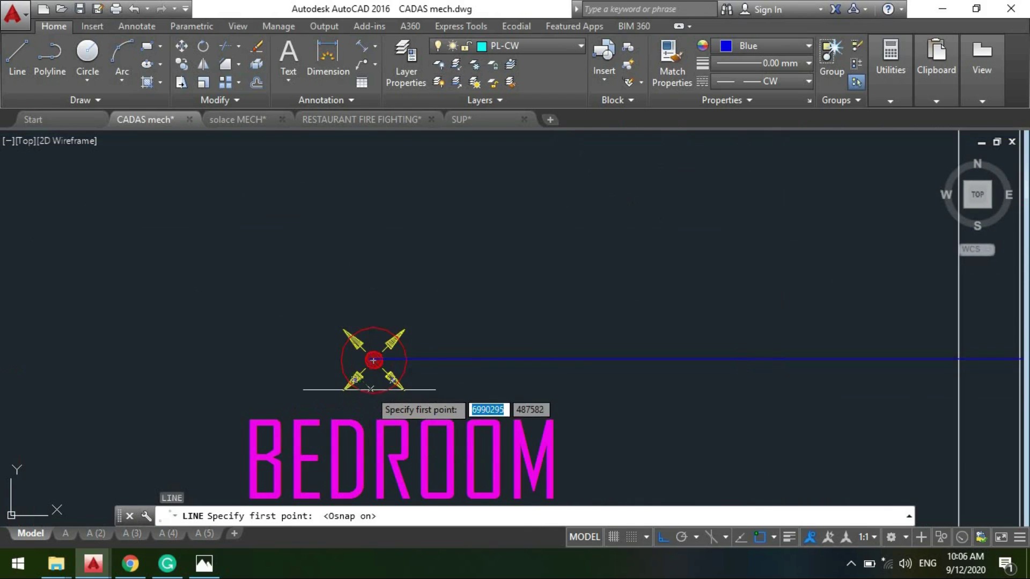
click(373, 360)
key(F3)
scroll(370, 375, down, 6)
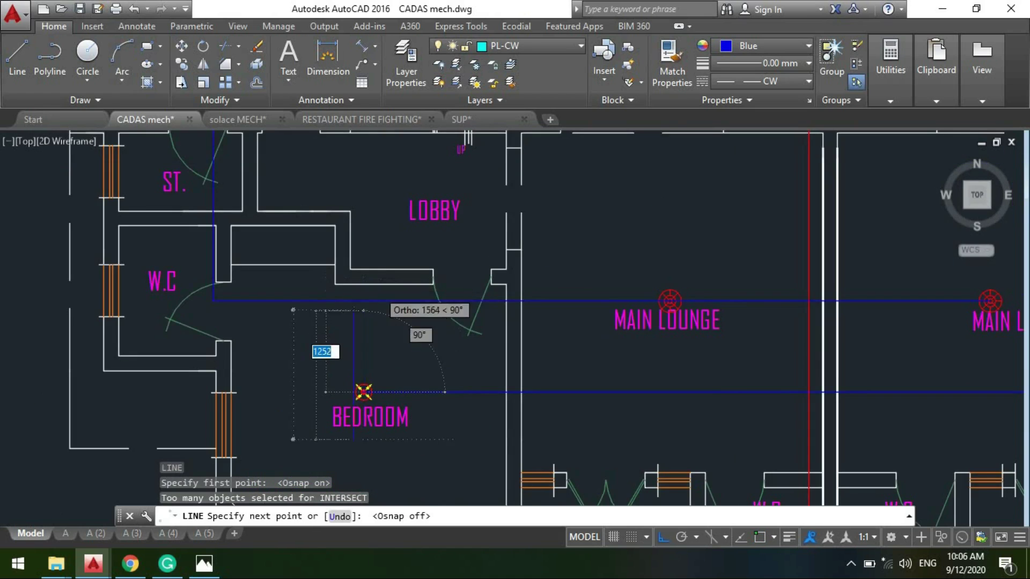
scroll(354, 310, up, 2)
scroll(349, 322, up, 2)
key(Escape)
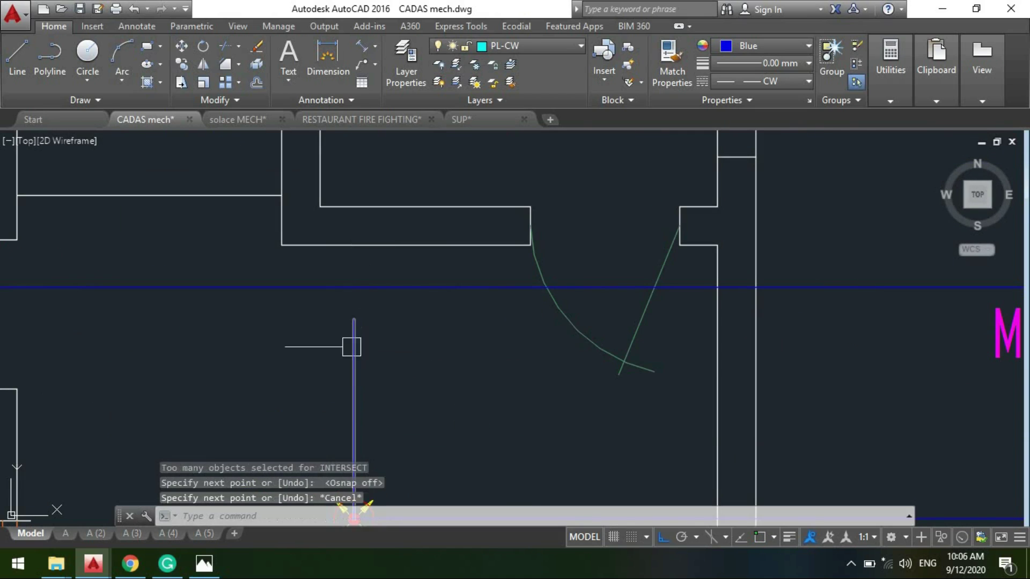
- Extend the left bedroom's vertical pipe up to the horizontal main lounge branch
click(350, 352)
text(ex)
key(Return)
key(Return)
key(Return)
key(Return)
click(386, 367)
click(306, 346)
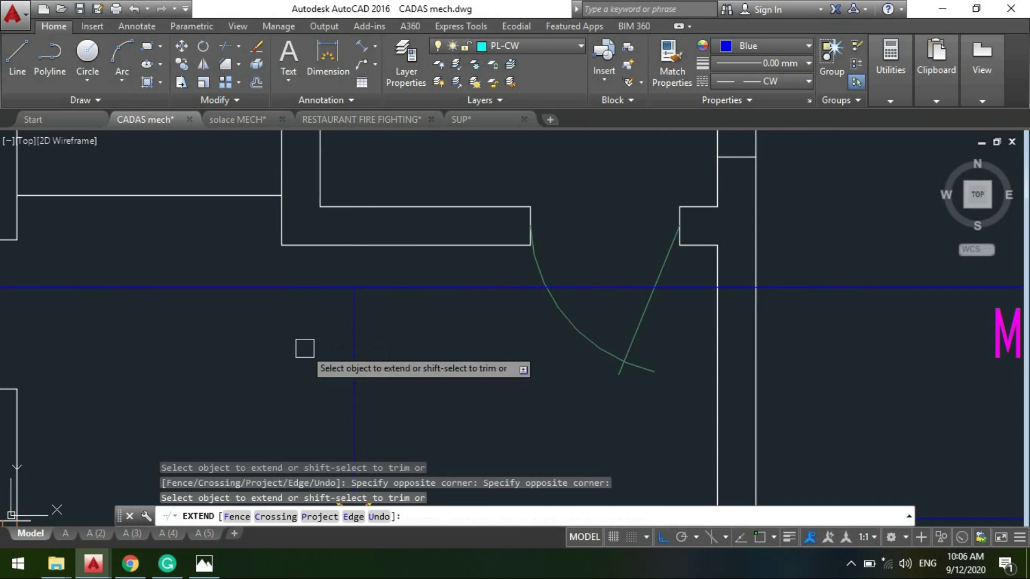
key(Escape)
- Delete the horizontal branch pipe between the left bedroom's sprinkler head and the red main
scroll(345, 339, down, 3)
click(566, 335)
scroll(566, 334, down, 2)
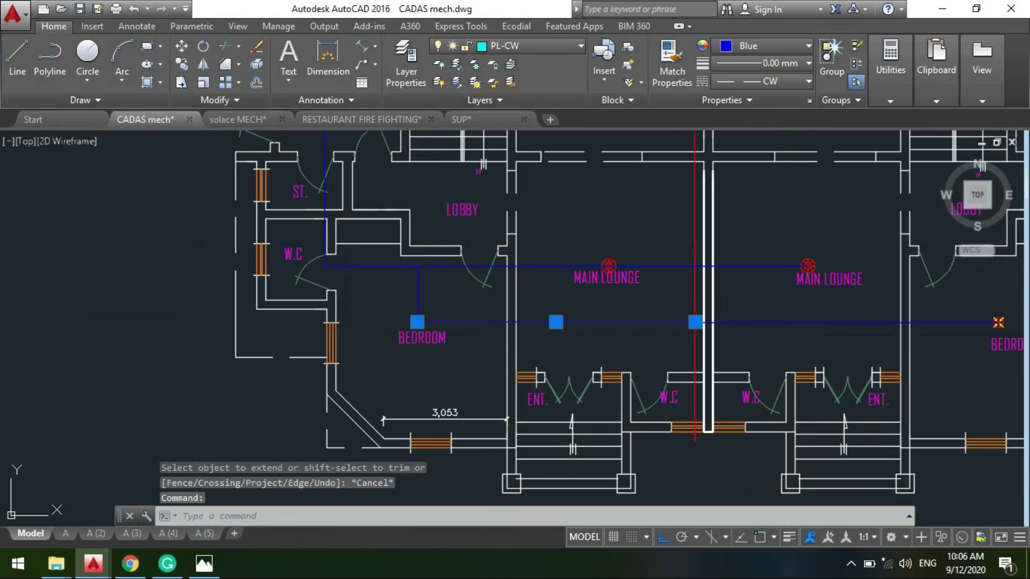
key(Delete)
scroll(697, 279, down, 3)
scroll(697, 280, up, 3)
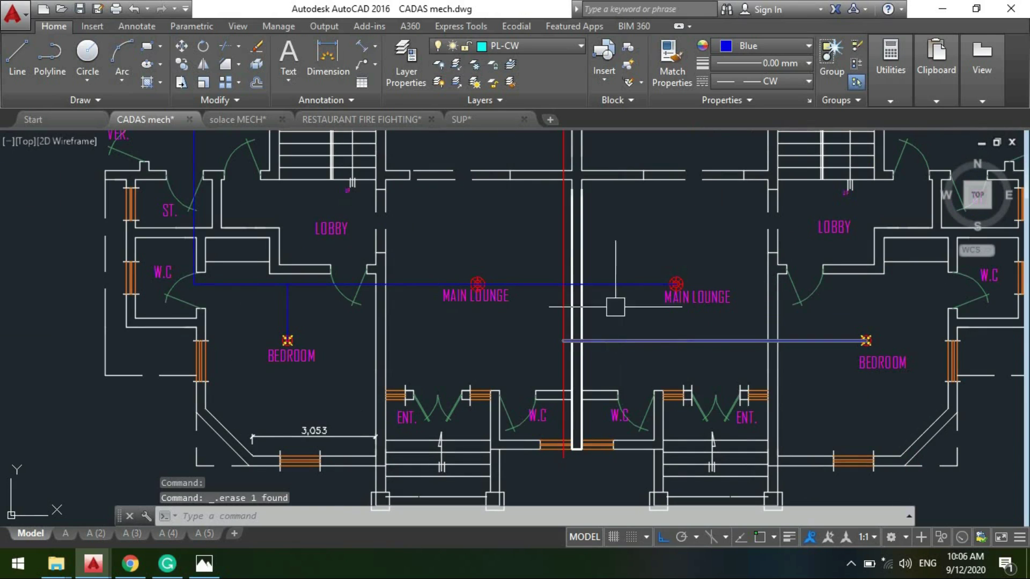
- Draw a short vertical branch pipe straight down from the right kitchen's sprinkler head
scroll(585, 323, down, 2)
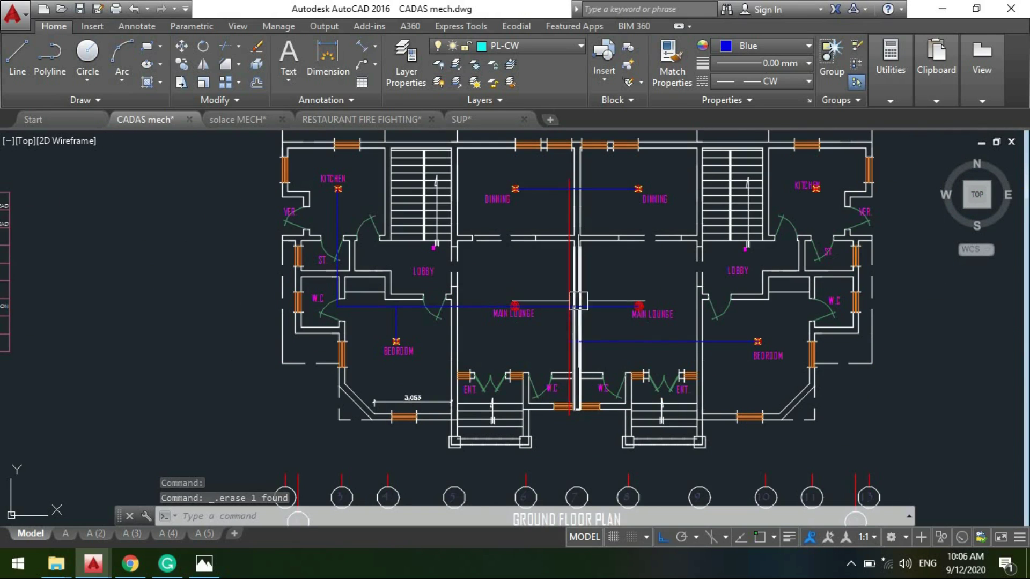
scroll(615, 343, up, 2)
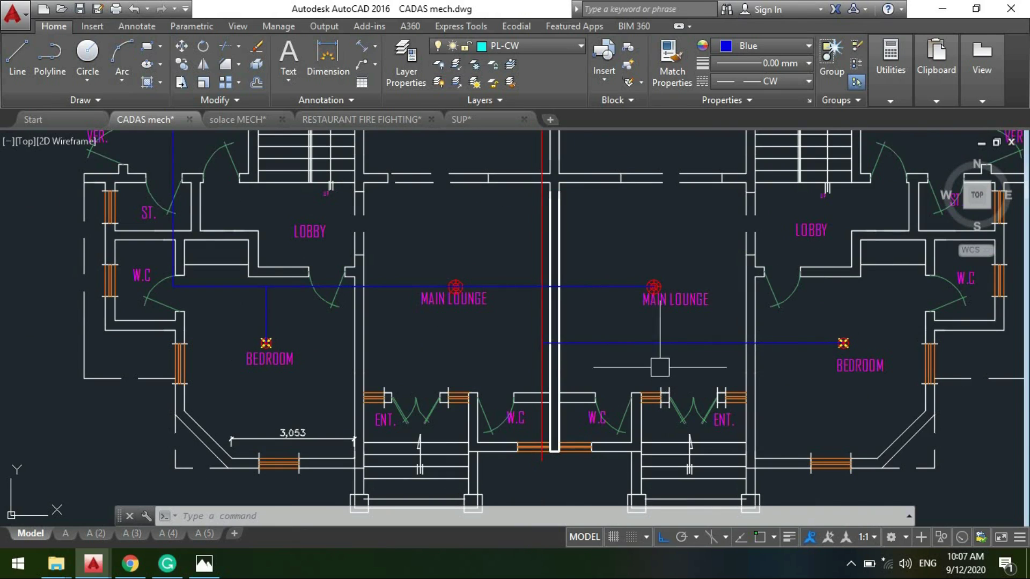
scroll(660, 222, down, 3)
scroll(707, 197, up, 1)
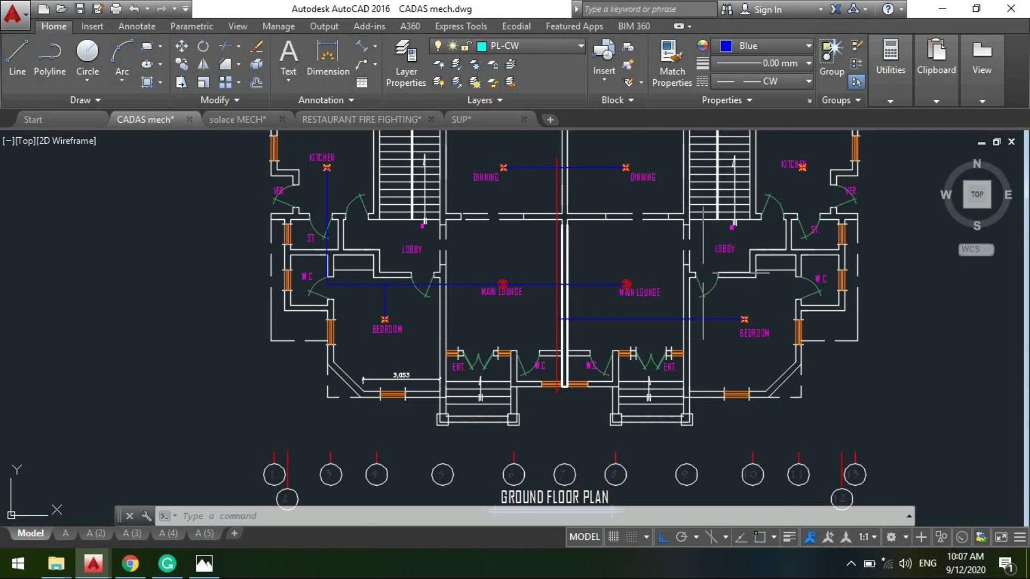
scroll(778, 180, up, 1)
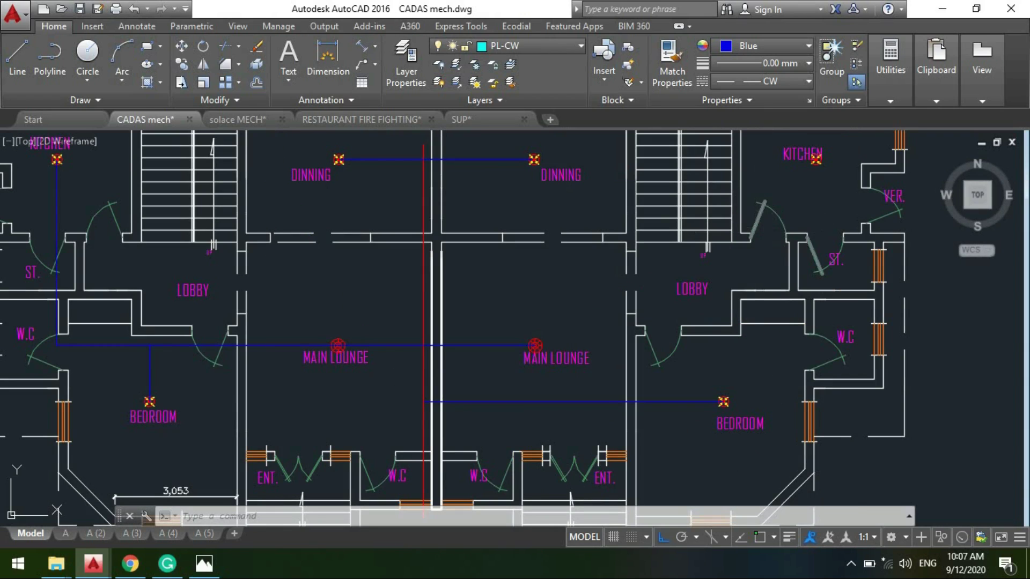
text(l)
key(Return)
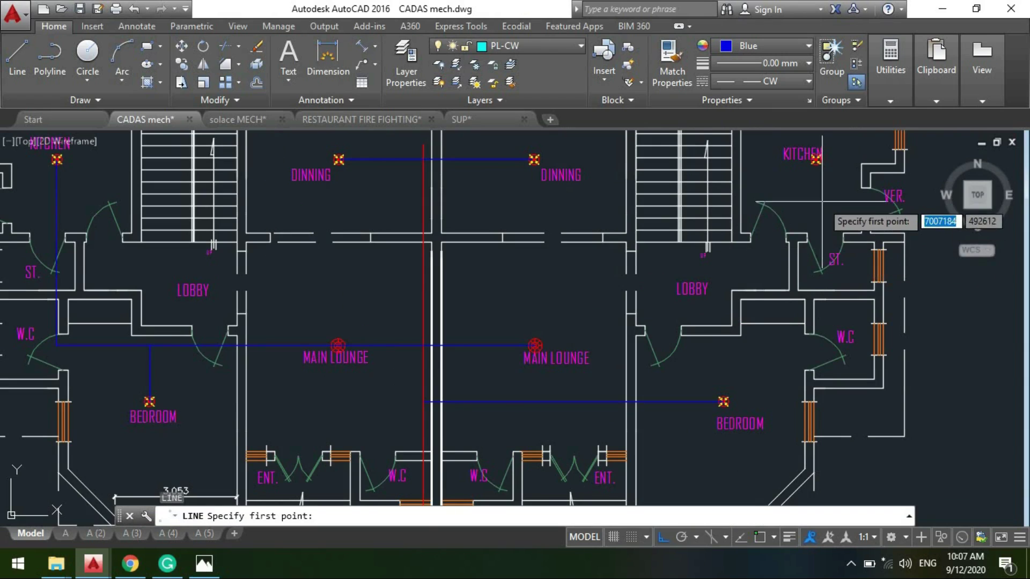
scroll(818, 155, up, 2)
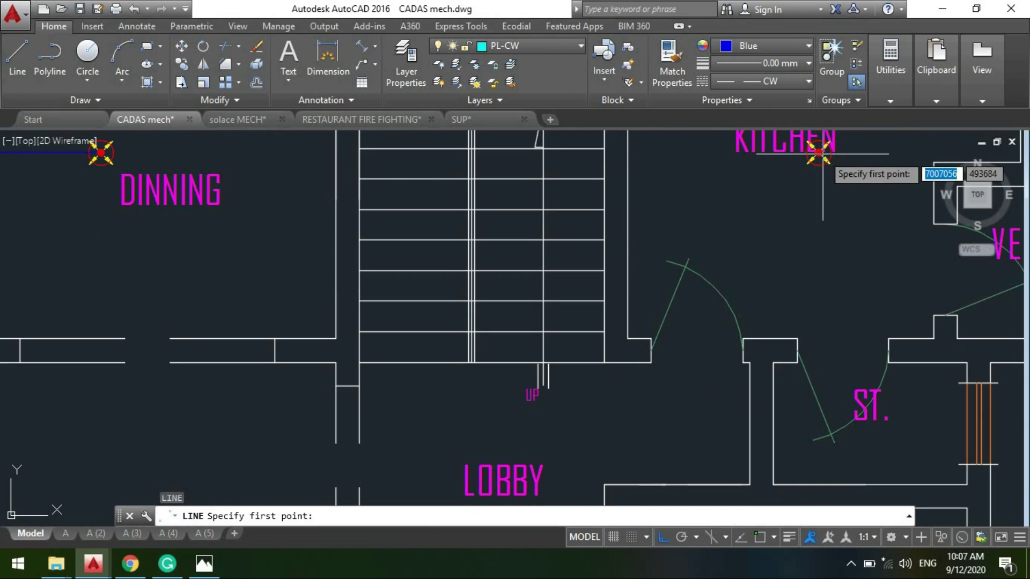
click(819, 155)
key(Escape)
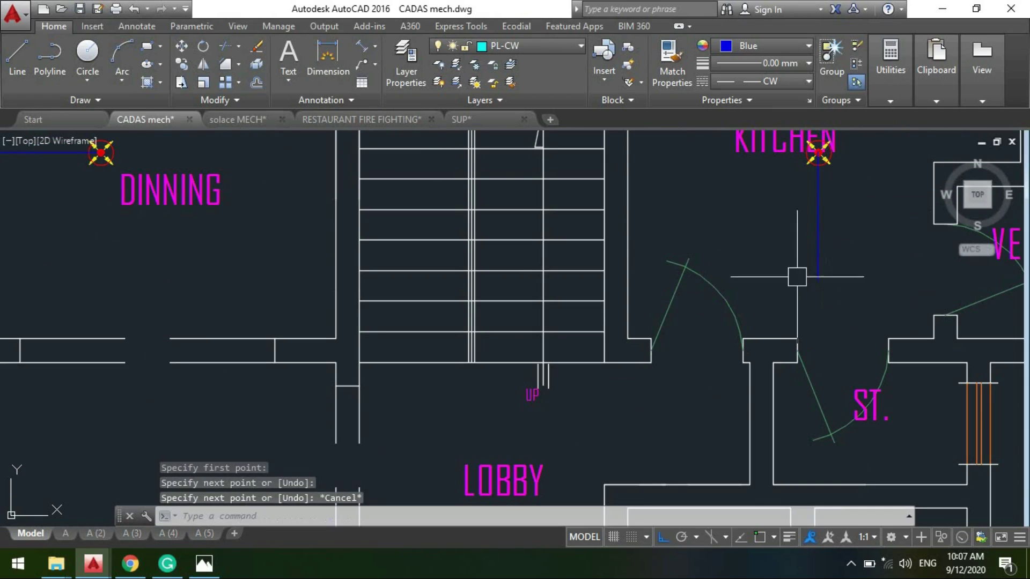
- Chamfer the right kitchen's vertical pipe with the right bedroom's horizontal branch so they meet in a corner
click(226, 65)
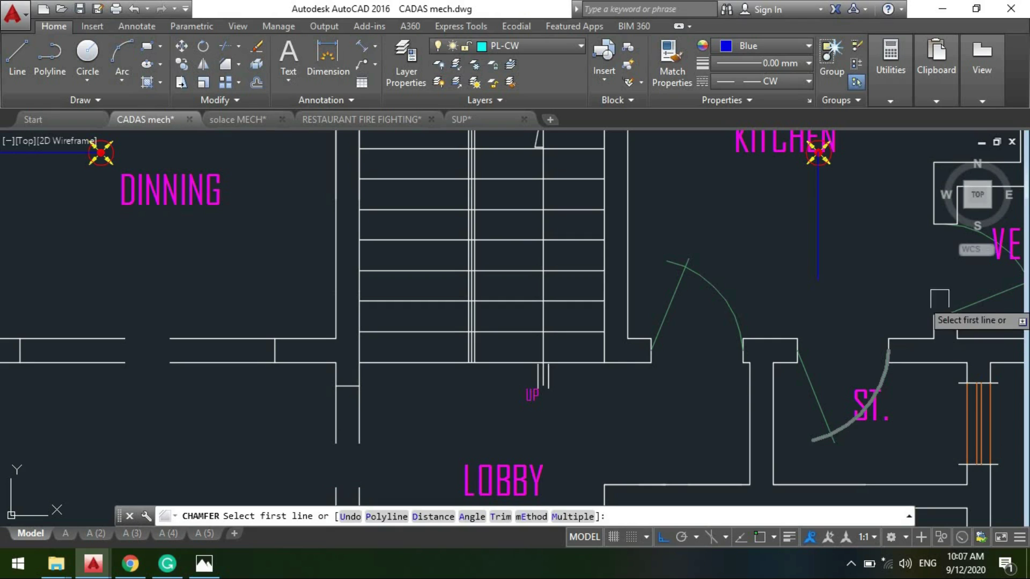
click(824, 245)
scroll(759, 155, down, 4)
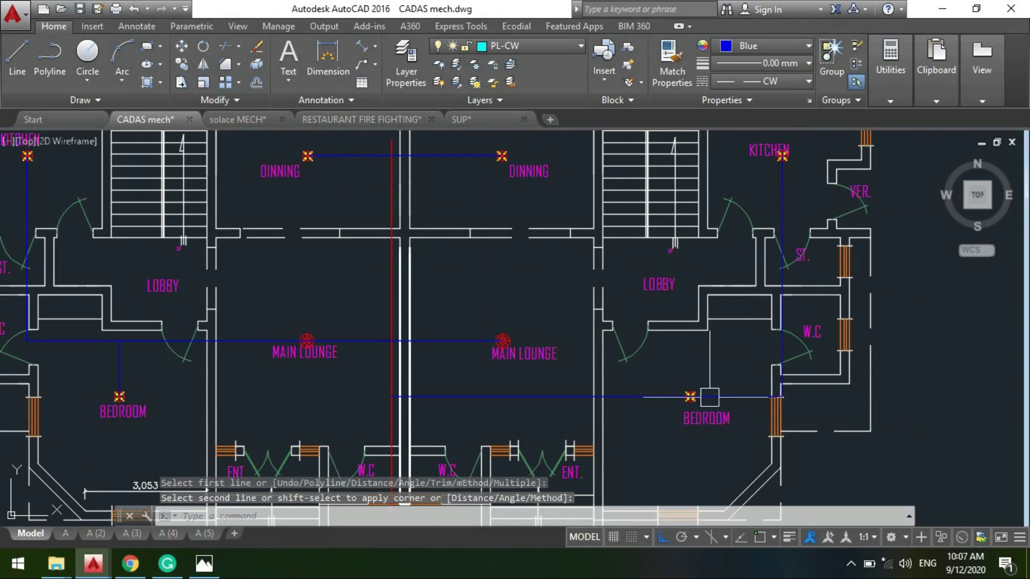
scroll(788, 248, down, 2)
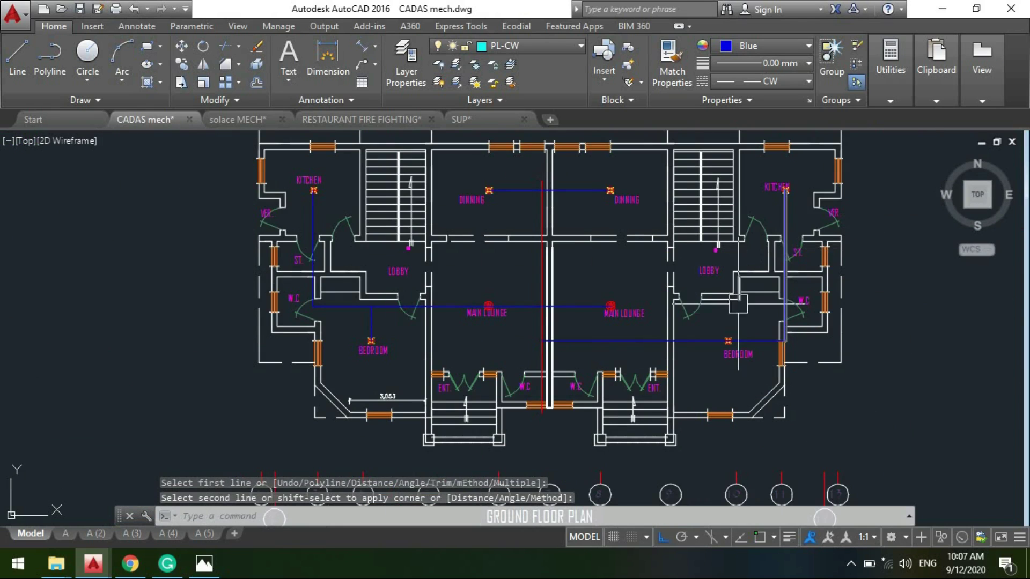
- Move the right kitchen's vertical branch pipe left so it runs clear of the W.C wall and door
scroll(773, 231, up, 2)
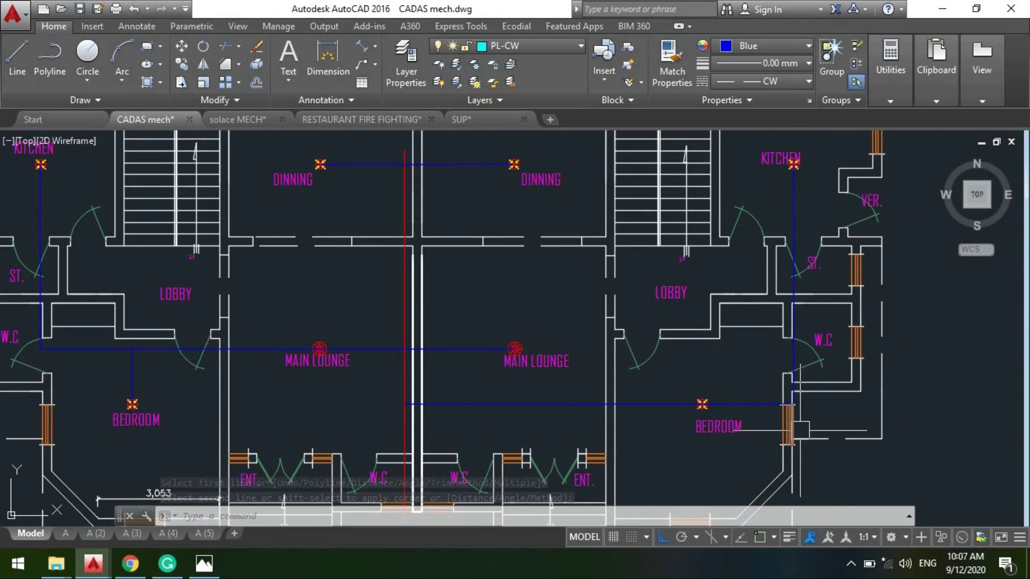
scroll(790, 384, down, 2)
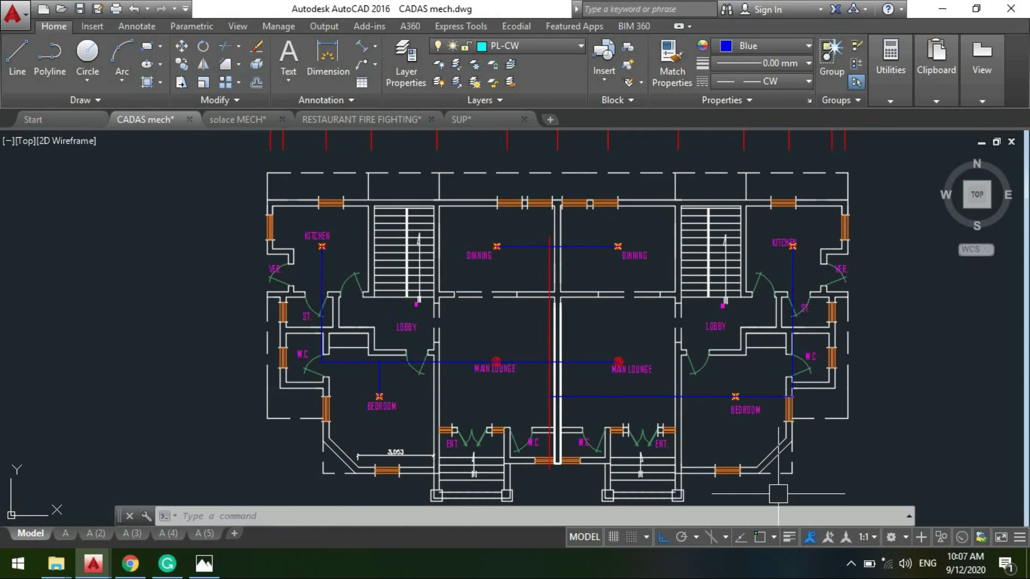
scroll(782, 466, up, 2)
scroll(780, 470, down, 3)
scroll(810, 379, up, 6)
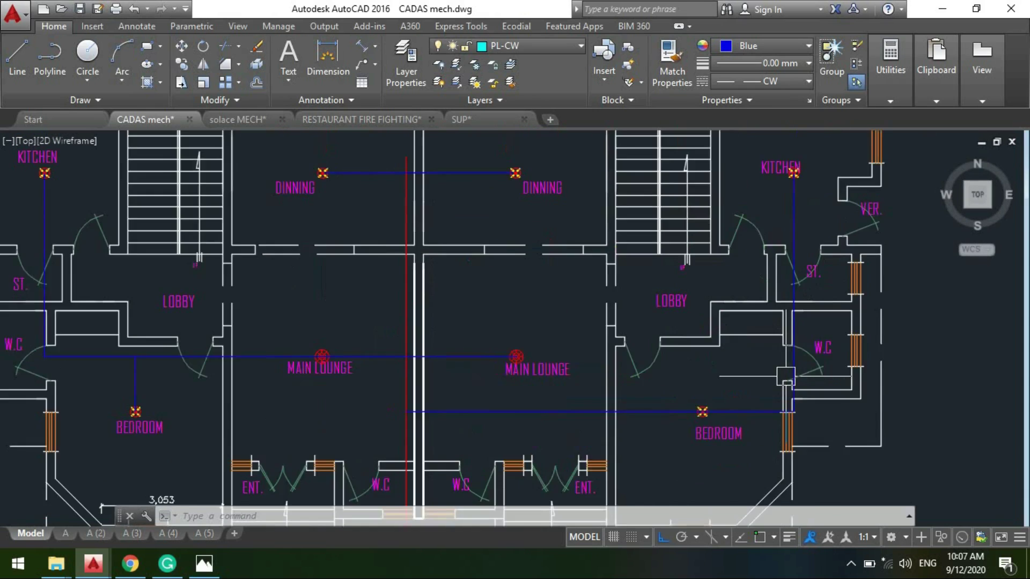
scroll(784, 361, down, 3)
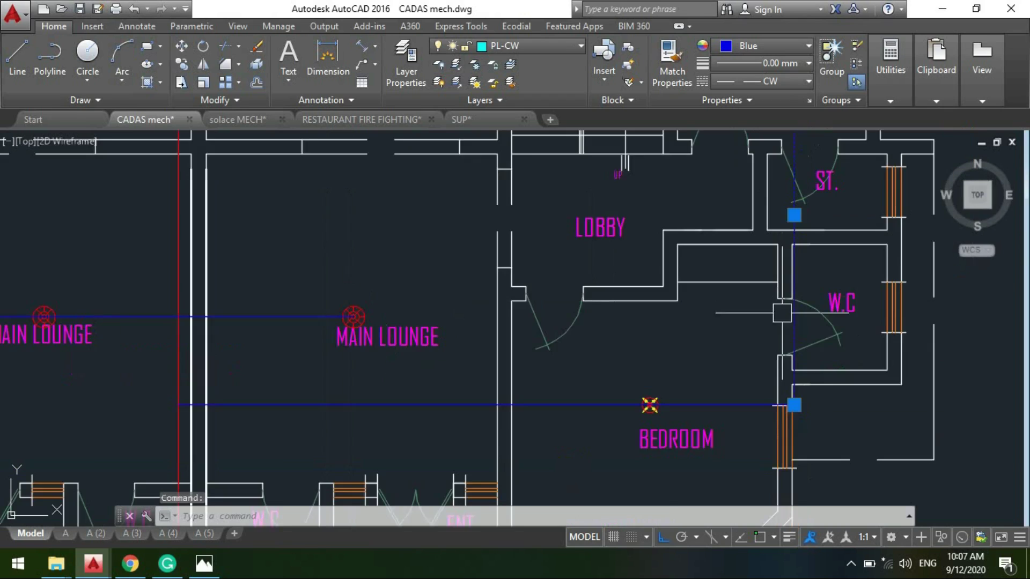
scroll(784, 361, up, 3)
text(m)
key(Return)
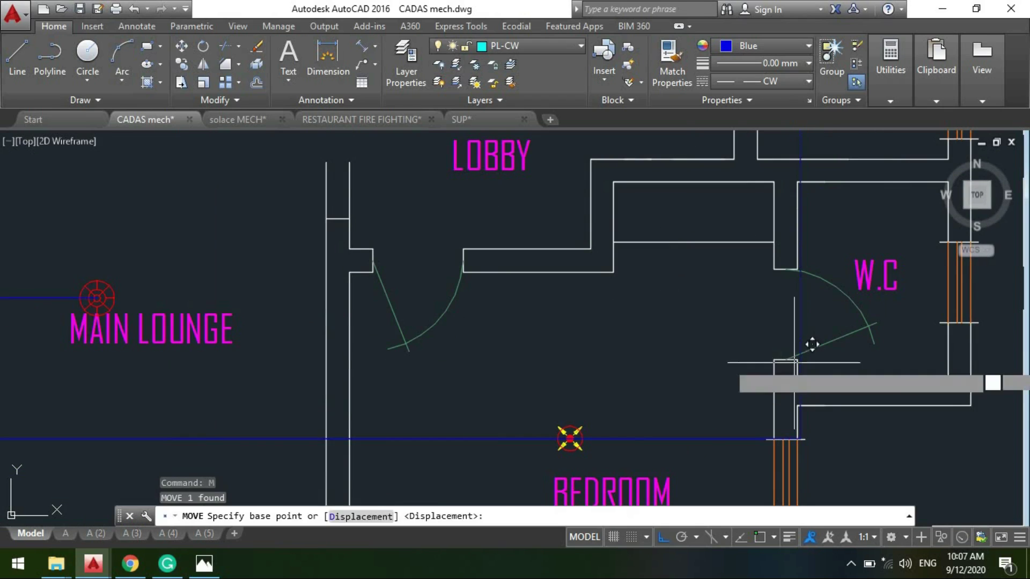
click(810, 346)
click(750, 384)
scroll(749, 384, down, 4)
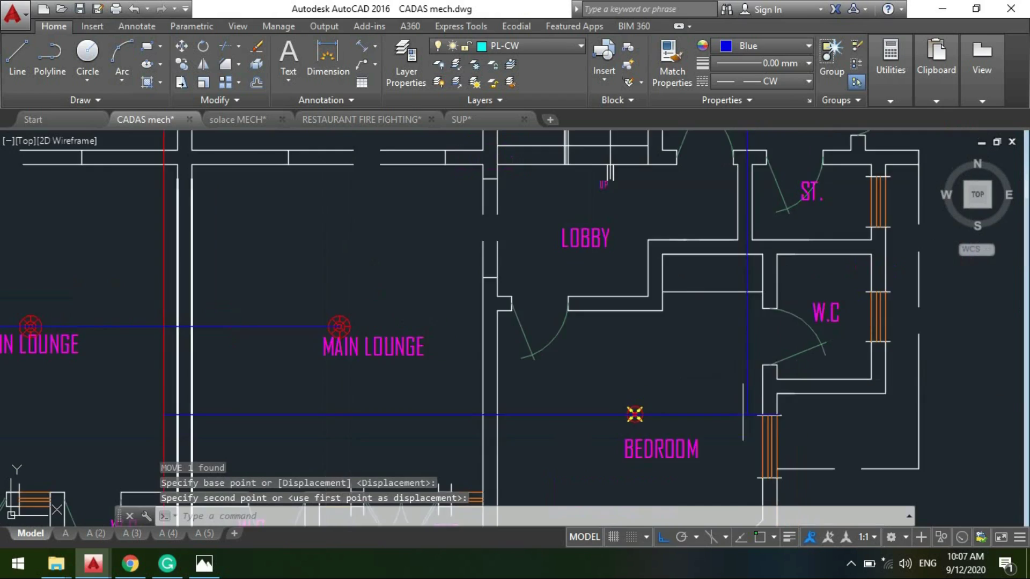
- Shift the right kitchen's sprinkler head left onto the upper end of its vertical branch pipe
scroll(774, 208, up, 5)
click(774, 208)
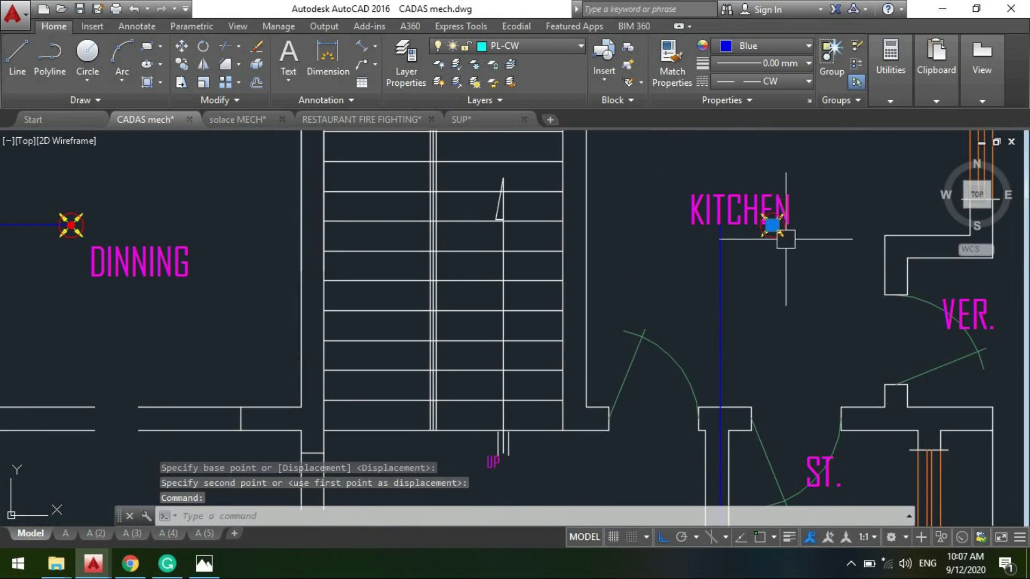
click(772, 226)
scroll(732, 221, up, 2)
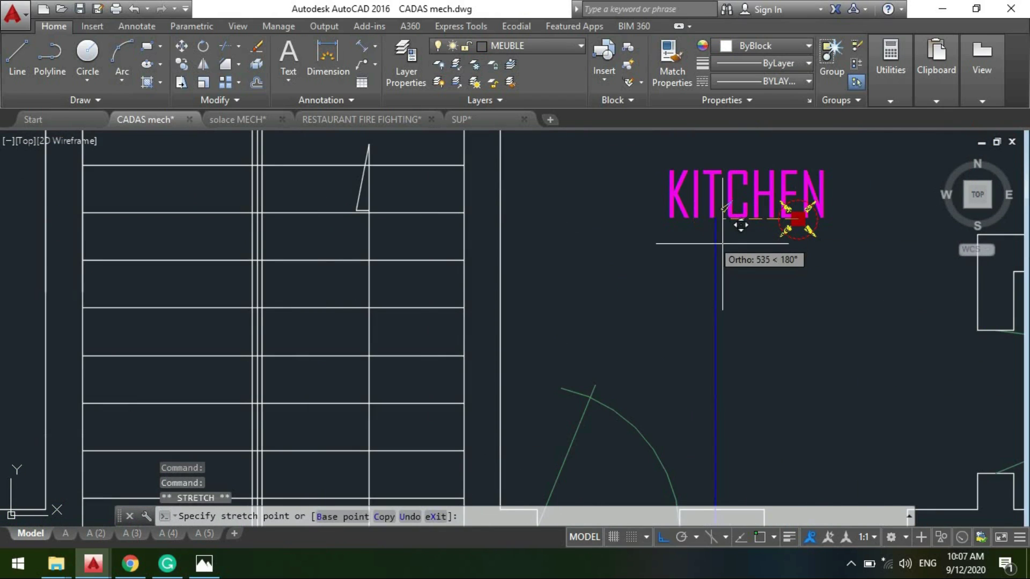
click(717, 248)
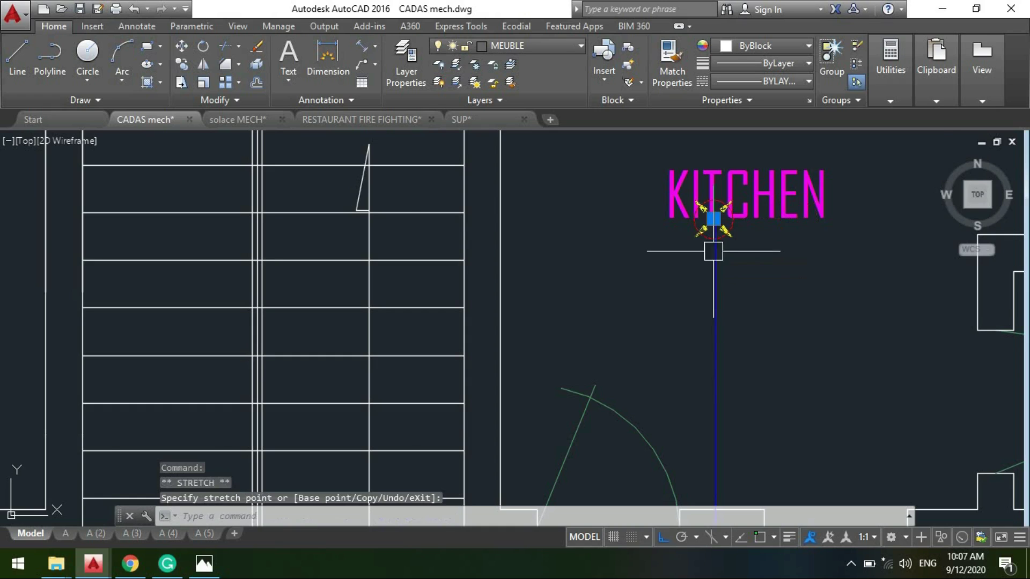
scroll(658, 346, down, 2)
key(F8)
key(Escape)
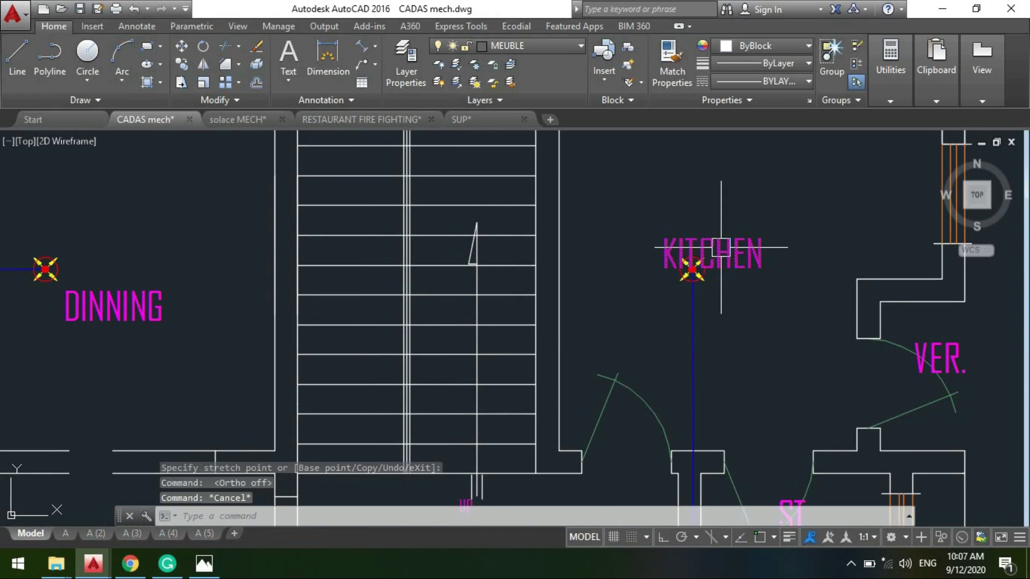
- Place an aligned dimension from the right kitchen's sprinkler head to the room's upper right inner corner
scroll(608, 357, down, 2)
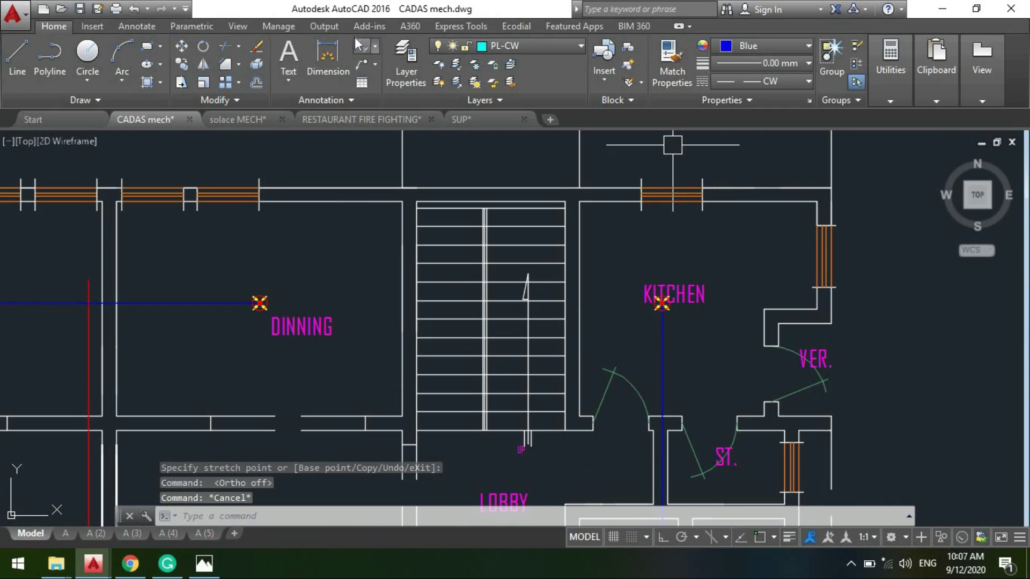
scroll(661, 300, up, 4)
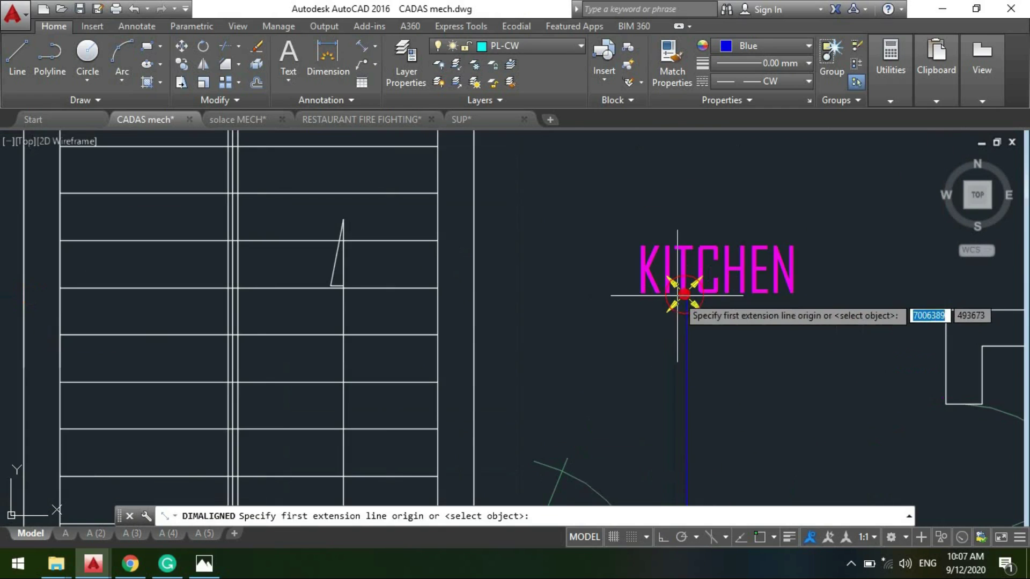
click(684, 295)
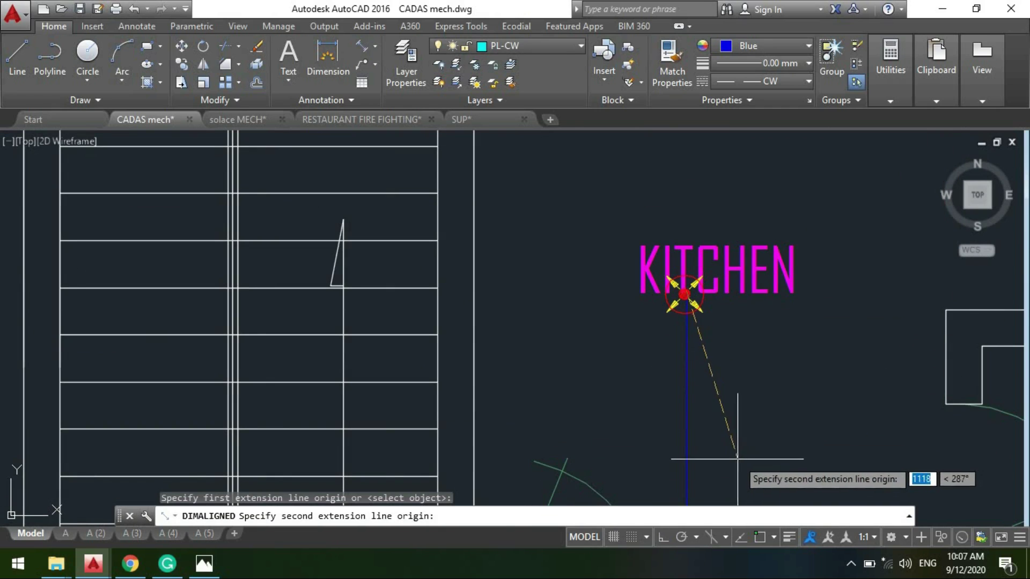
scroll(715, 382, down, 2)
key(F8)
key(F8)
scroll(941, 161, up, 2)
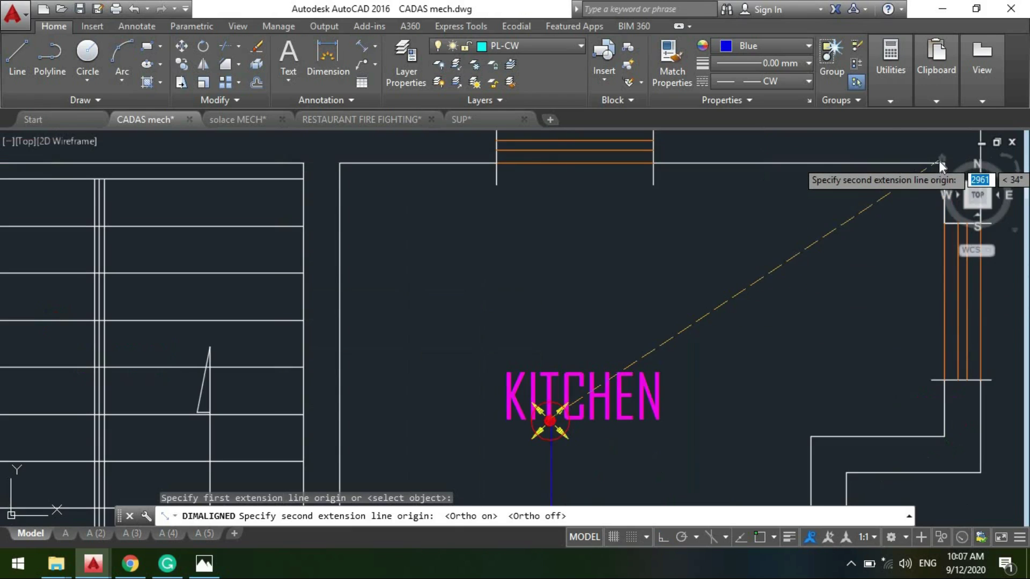
scroll(941, 161, down, 2)
scroll(858, 185, up, 2)
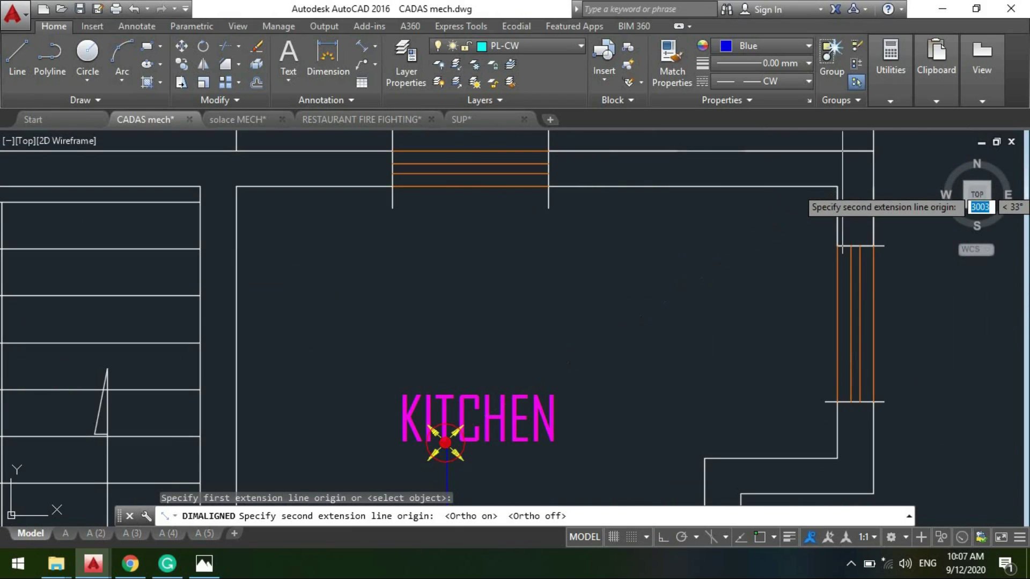
click(836, 189)
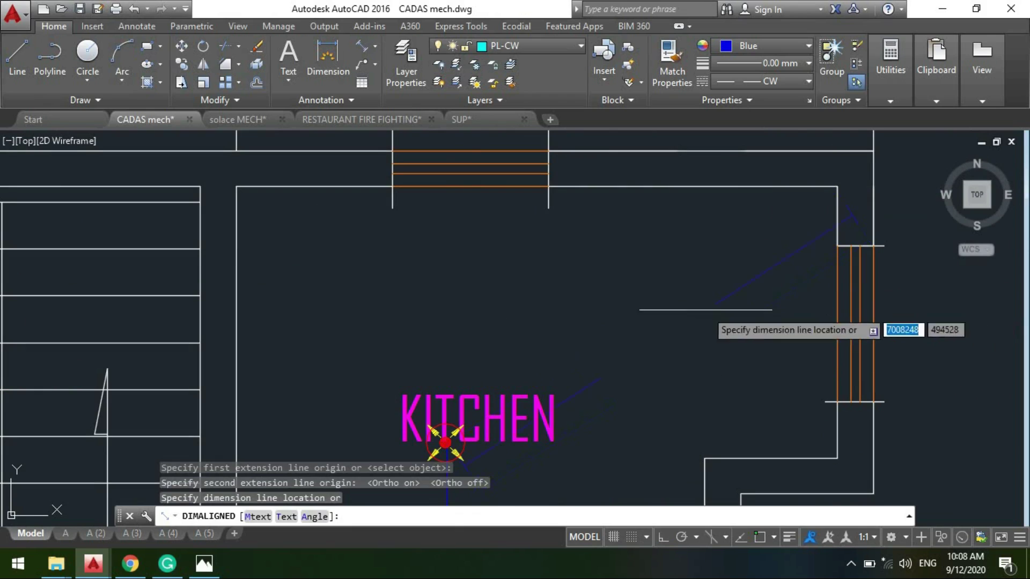
click(593, 248)
click(445, 442)
scroll(445, 443, down, 1)
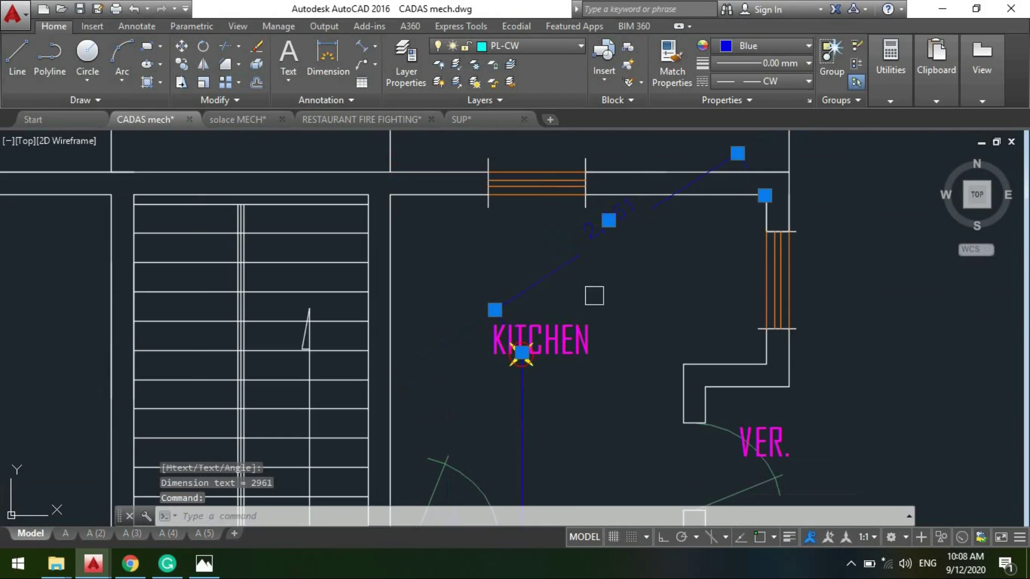
scroll(521, 352, up, 1)
scroll(521, 385, up, 2)
key(Escape)
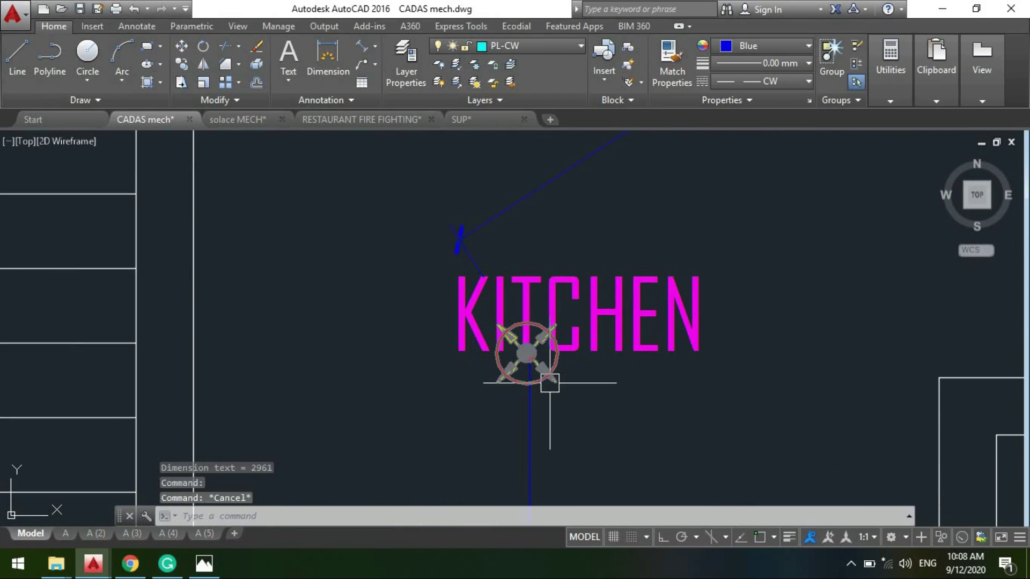
- Raise the right kitchen's sprinkler head to the top of the KITCHEN label and erase the aligned dimension
click(527, 352)
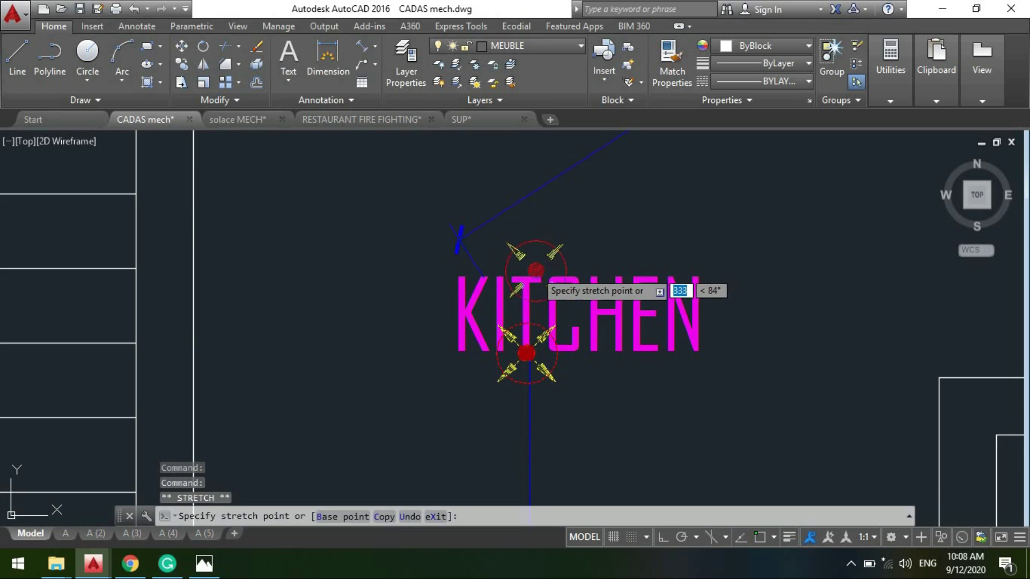
scroll(509, 284, down, 1)
scroll(527, 195, up, 1)
key(Escape)
key(Delete)
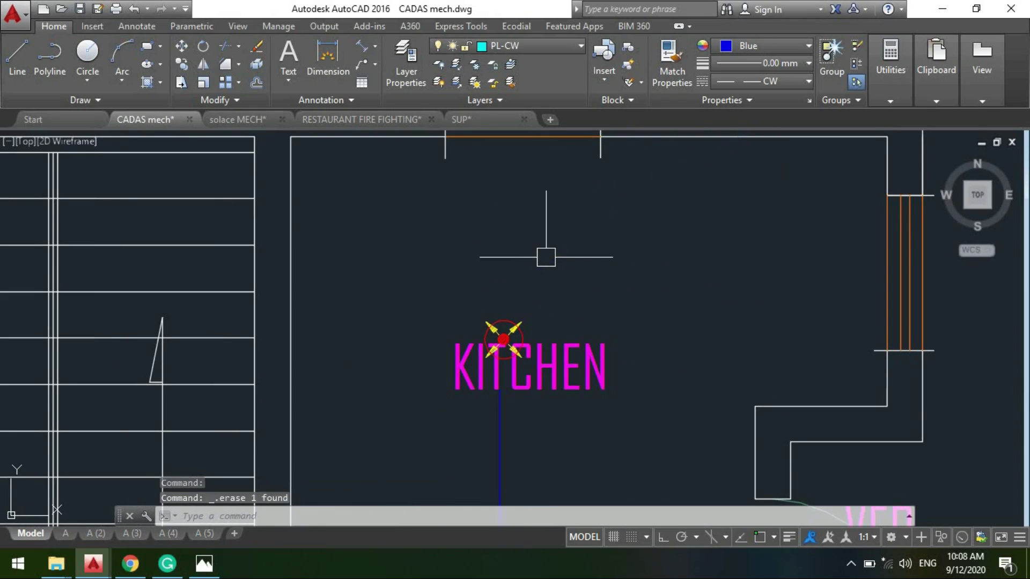
- Dimension the distance from the raised kitchen sprinkler head to the room's upper right corner, and erase that dimension
click(354, 46)
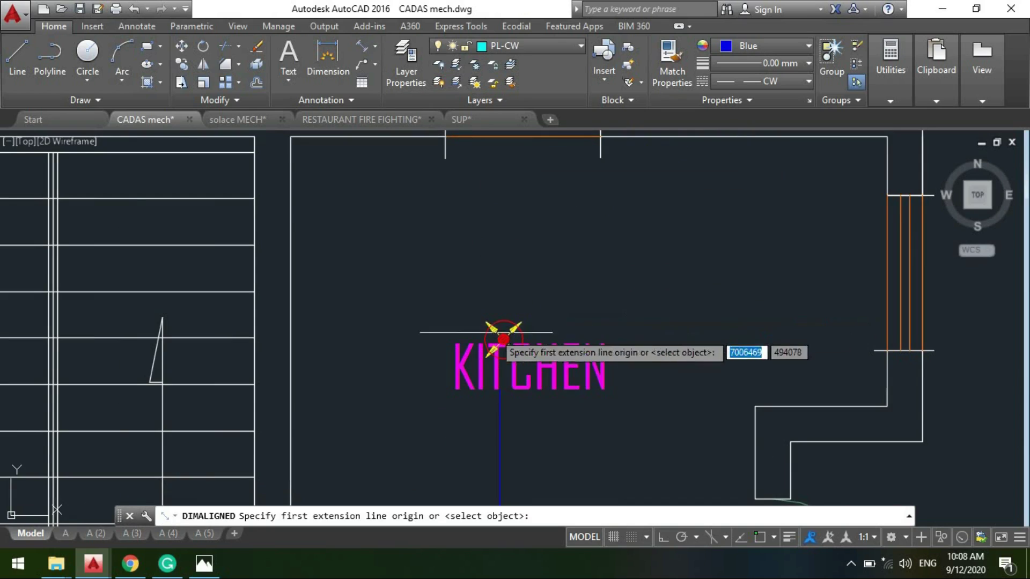
scroll(501, 340, up, 2)
click(579, 363)
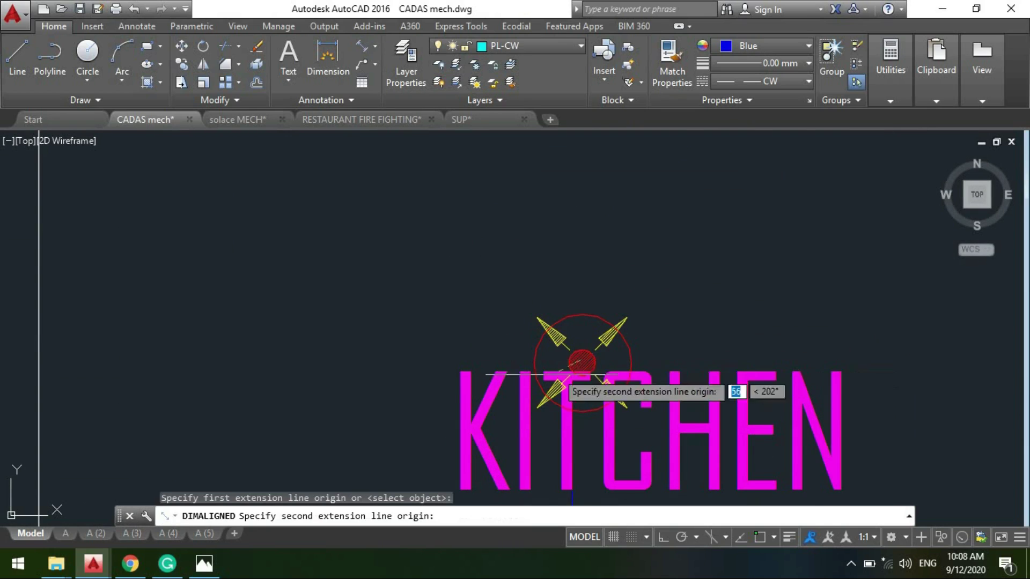
scroll(577, 359, down, 5)
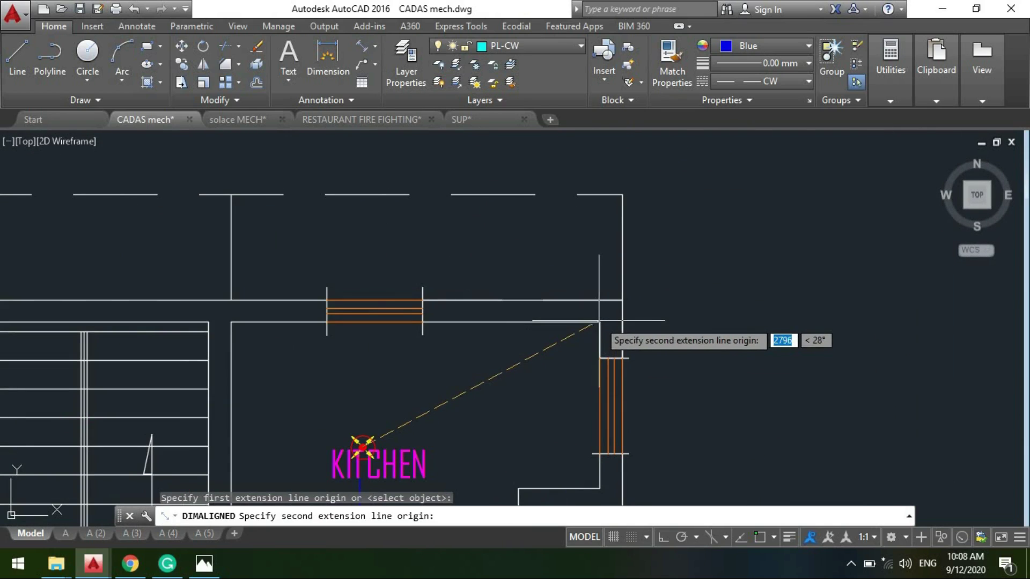
click(619, 352)
scroll(580, 373, up, 4)
click(564, 315)
scroll(563, 314, down, 3)
scroll(534, 274, up, 1)
click(557, 274)
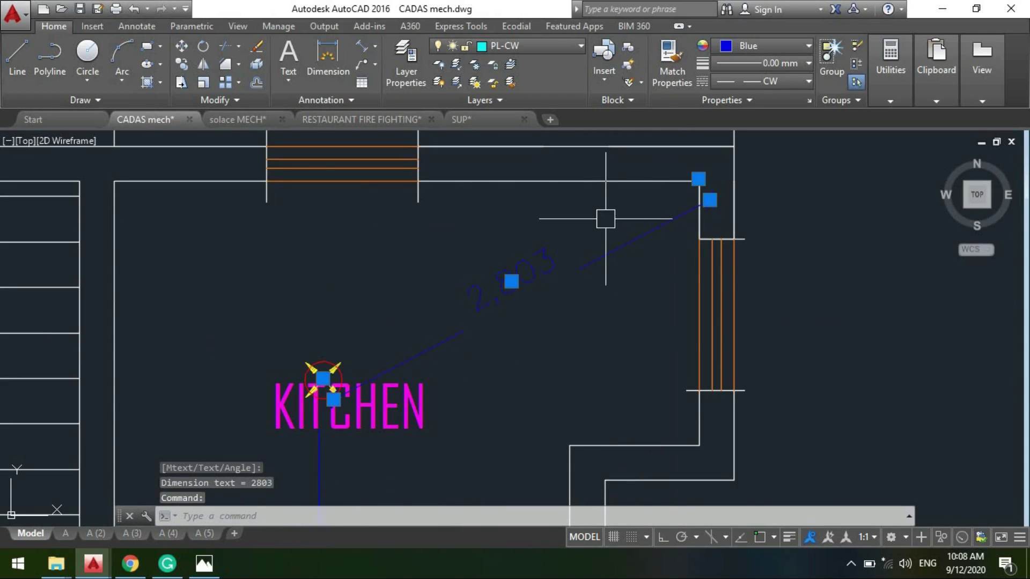
key(Delete)
- Nudge the right kitchen's sprinkler head slightly up and right, just above the KITCHEN label
middle_drag(310, 376, 585, 263)
click(591, 258)
click(591, 253)
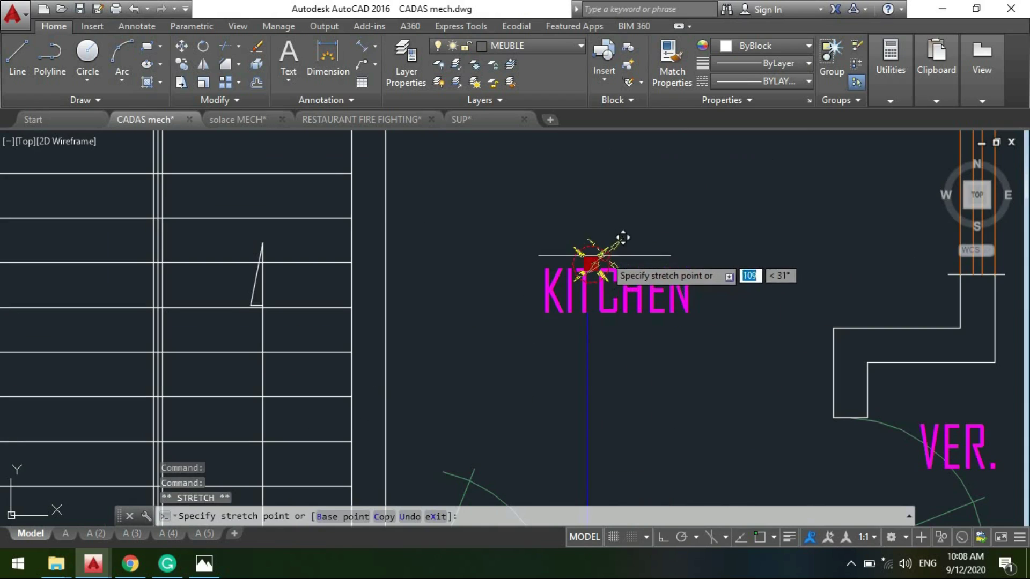
scroll(609, 253, down, 4)
scroll(597, 200, down, 5)
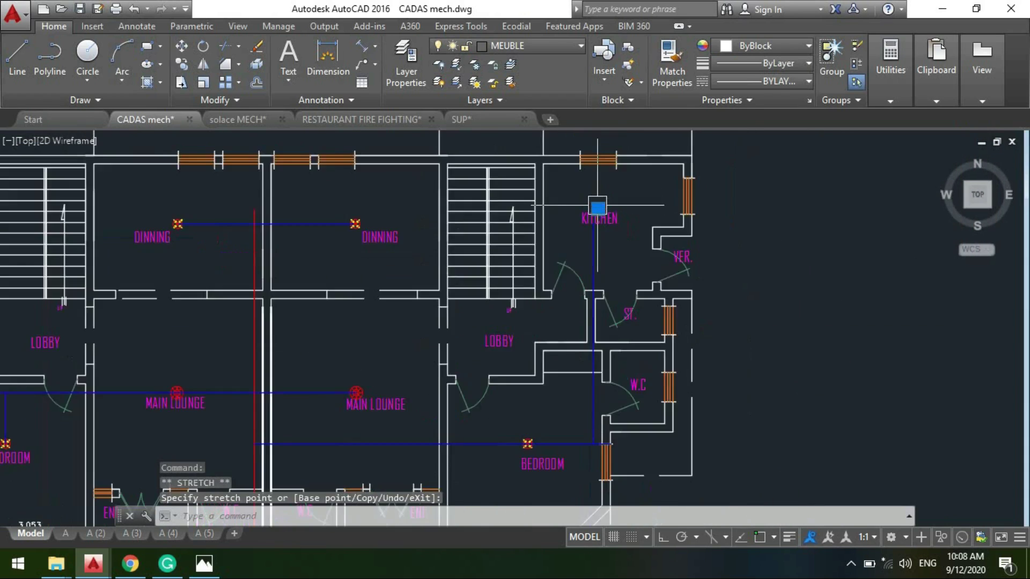
scroll(621, 375, up, 4)
key(Escape)
scroll(536, 376, down, 1)
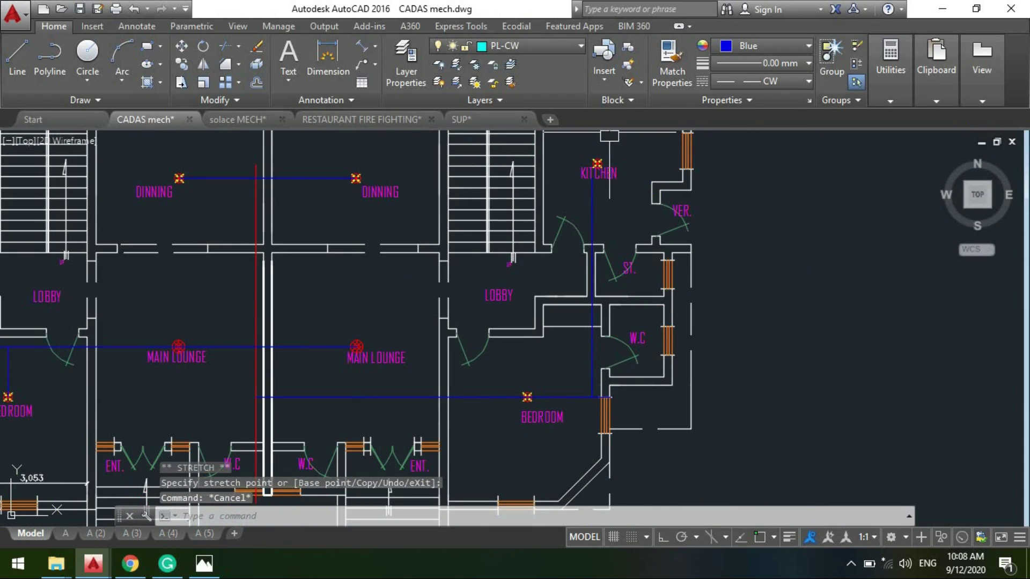
- Add an aligned dimension from the repositioned kitchen sprinkler head to the room's upper right inner corner
scroll(543, 332, down, 3)
scroll(542, 332, up, 4)
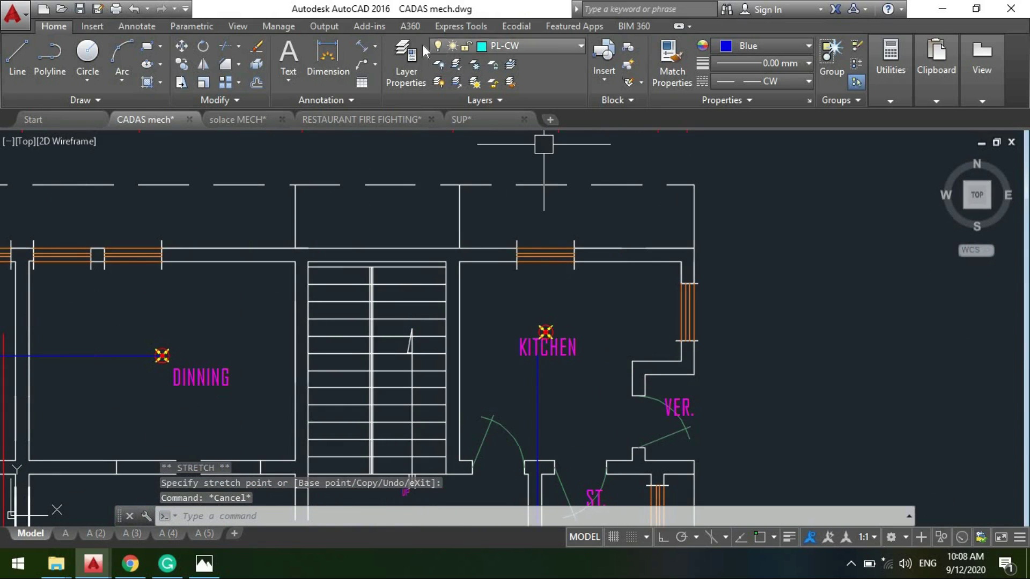
click(364, 47)
scroll(522, 296, up, 2)
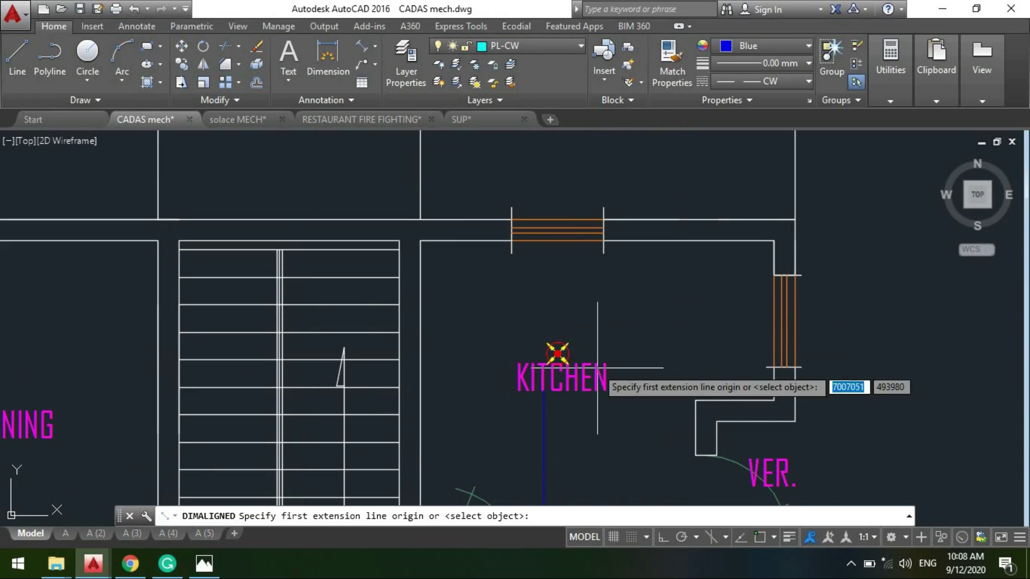
click(558, 353)
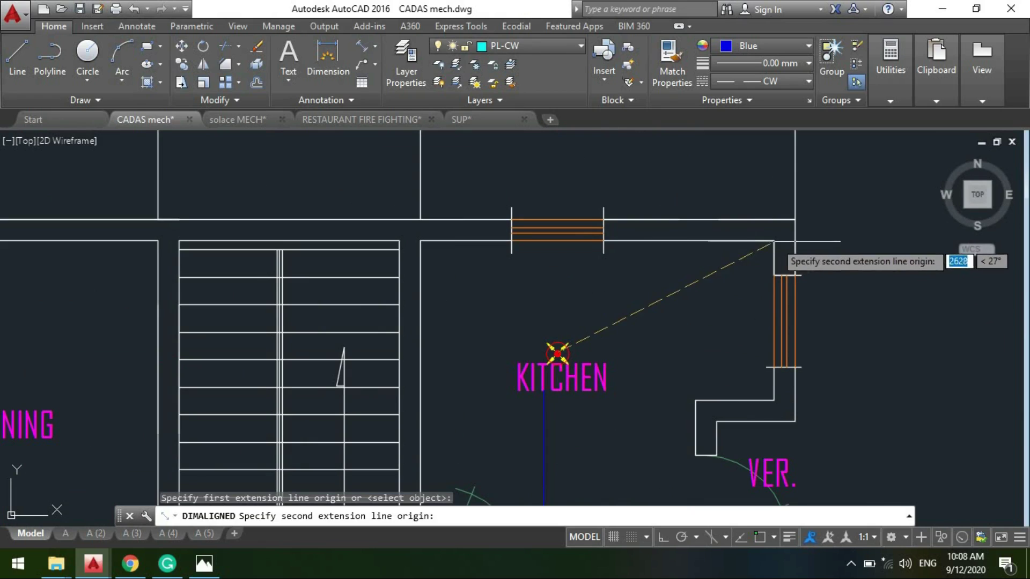
click(557, 353)
scroll(762, 306, up, 3)
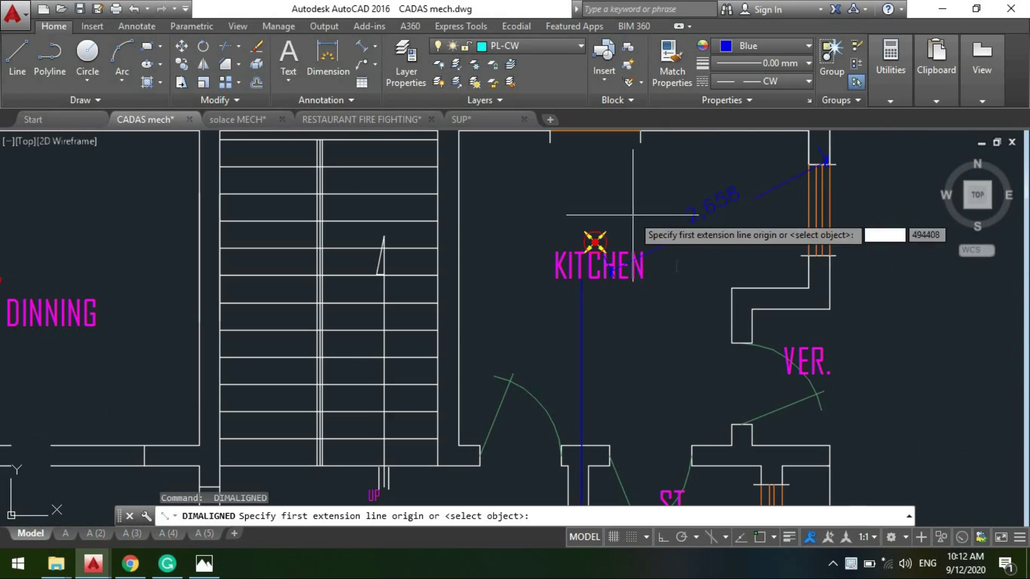
scroll(636, 228, down, 3)
scroll(639, 239, up, 3)
scroll(595, 243, down, 3)
scroll(595, 244, up, 3)
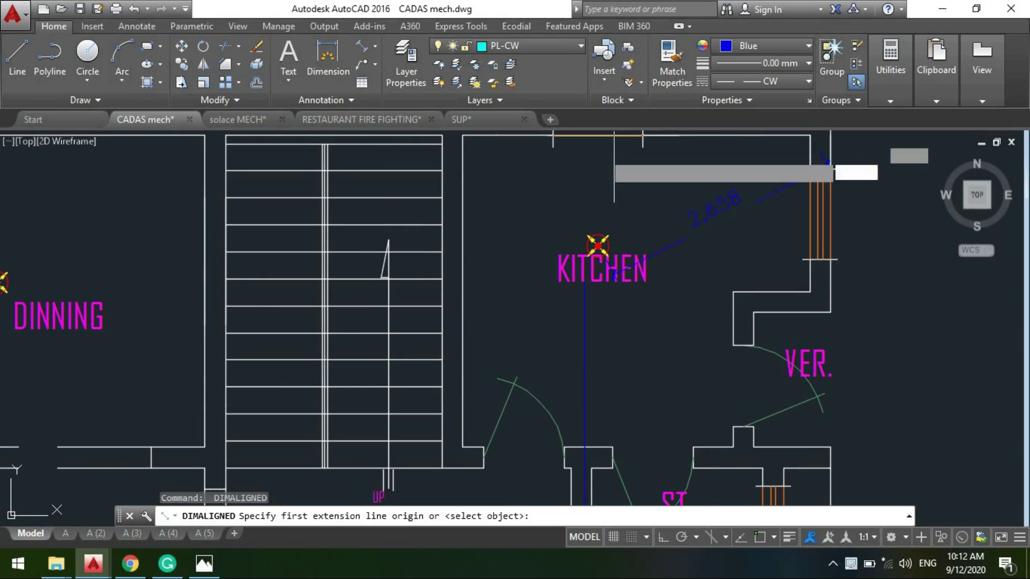
click(597, 245)
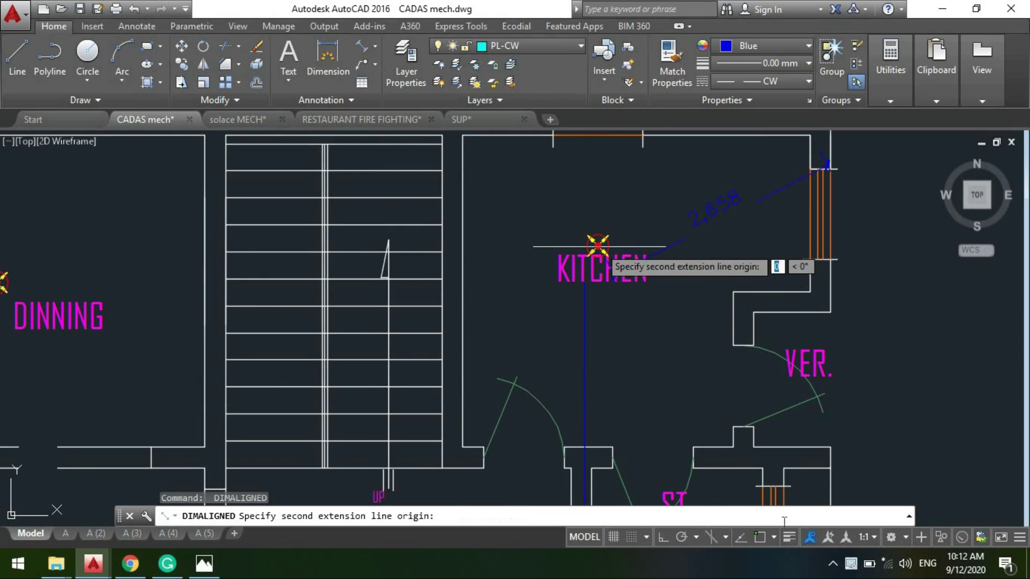
click(734, 448)
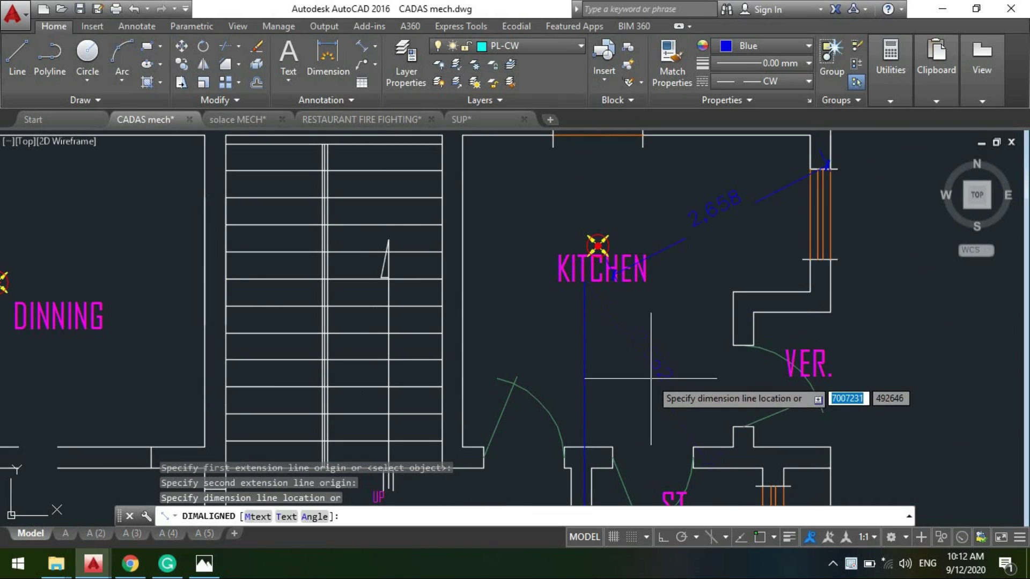
scroll(576, 307, down, 2)
key(Escape)
scroll(602, 250, down, 5)
scroll(606, 300, up, 6)
scroll(622, 377, up, 2)
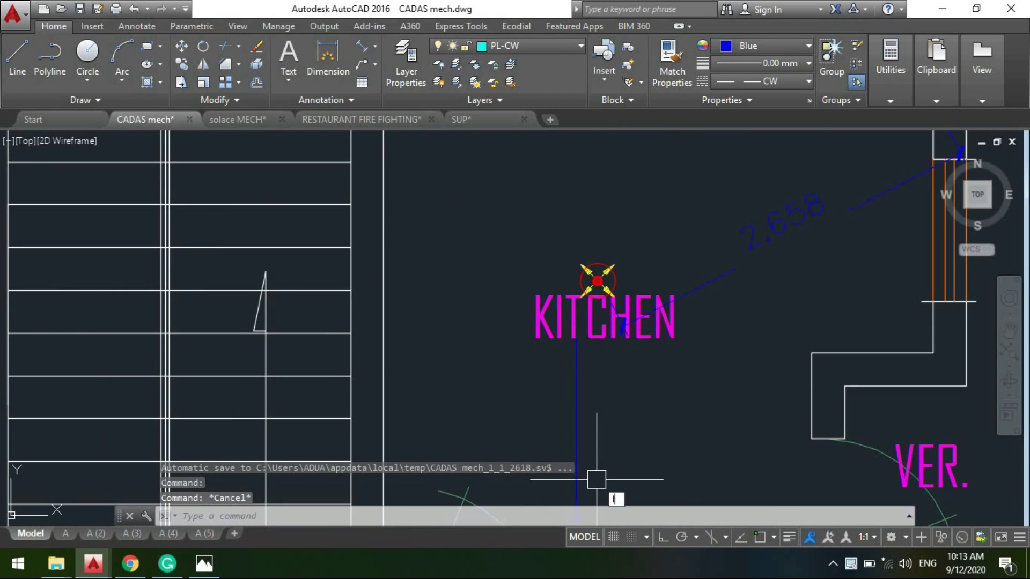
- Draw a vertical branch pipe, with ortho on, from the right kitchen's sprinkler head down into the right bedroom beside the W.C door
text(l)
key(space)
scroll(593, 276, up, 3)
click(587, 279)
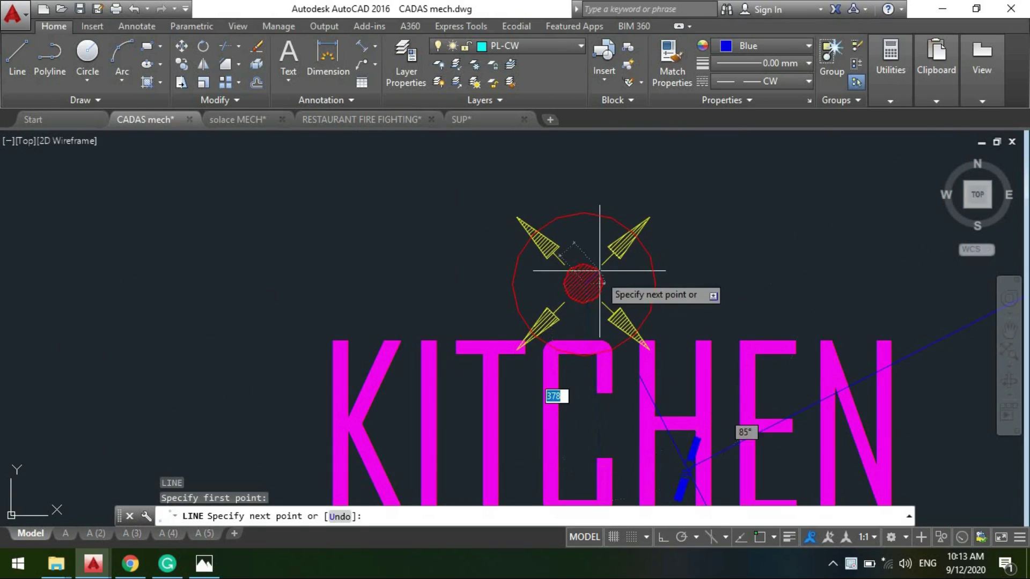
scroll(600, 271, down, 2)
key(F8)
scroll(617, 236, down, 2)
scroll(602, 261, down, 4)
scroll(592, 280, up, 4)
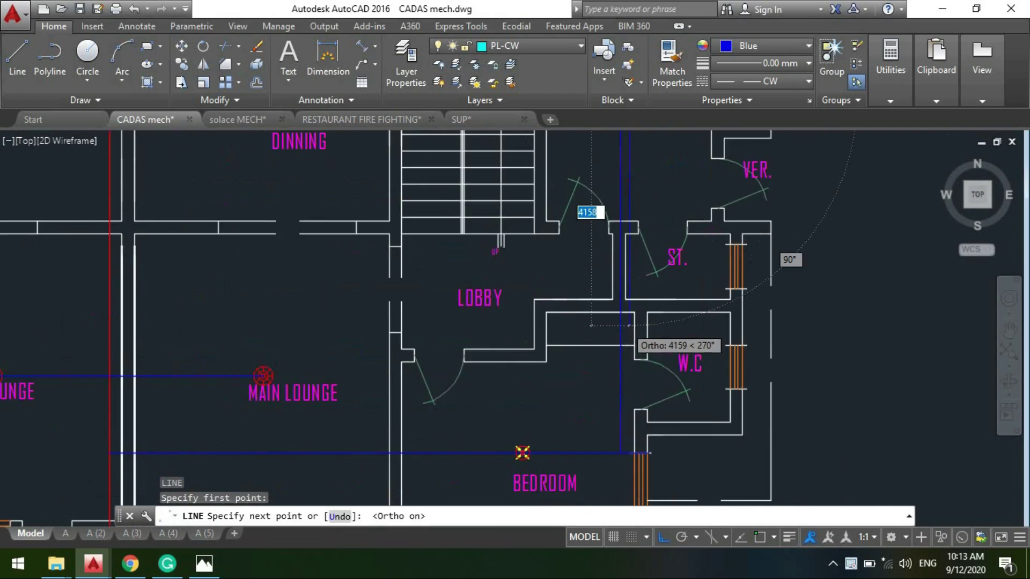
scroll(628, 326, up, 2)
scroll(643, 377, down, 2)
scroll(644, 377, down, 2)
scroll(643, 378, up, 4)
key(Escape)
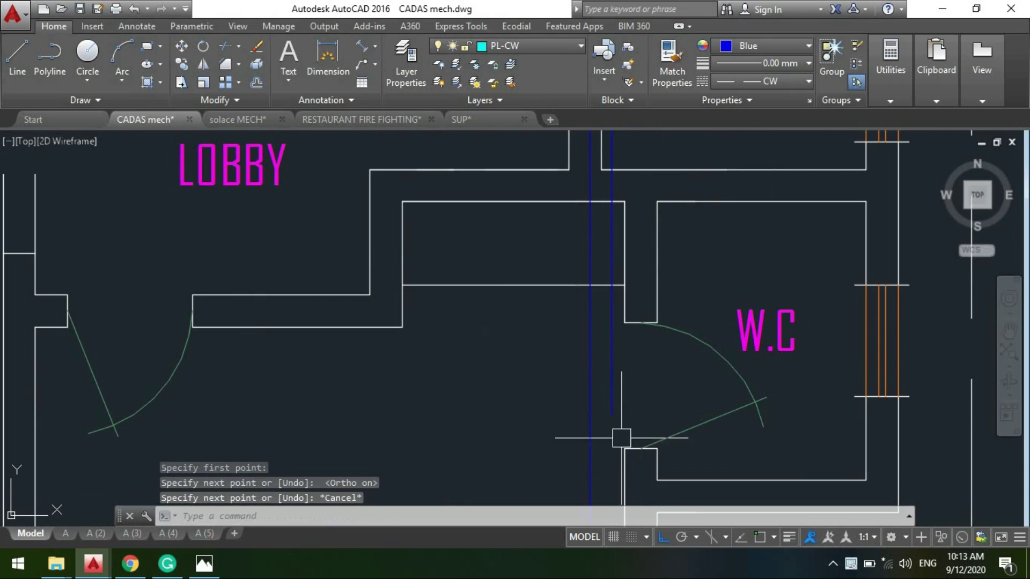
- Erase the old vertical branch pipe running parallel to the new one near the right W.C
key(Escape)
click(588, 433)
key(Delete)
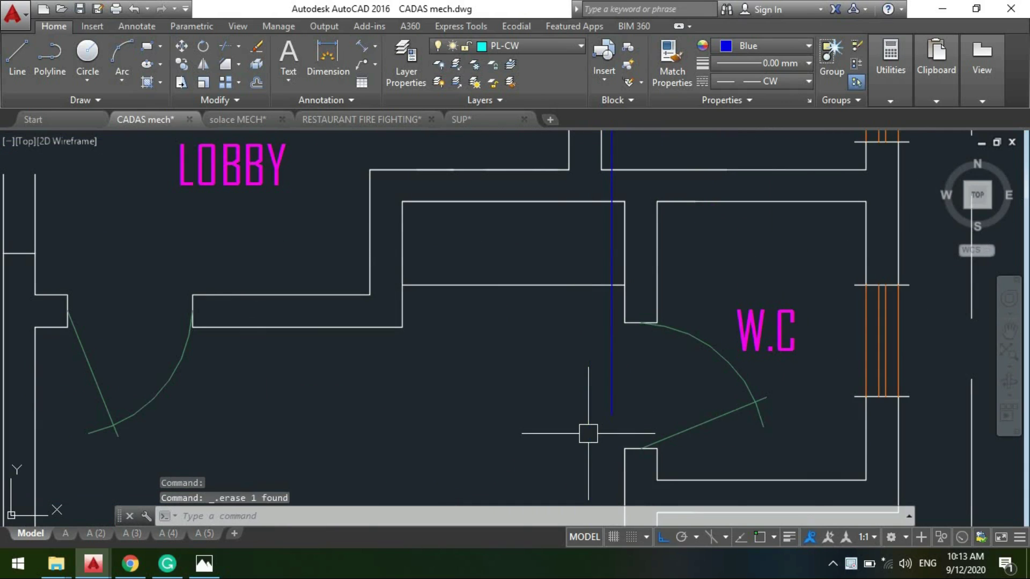
- Chamfer the new vertical kitchen pipe and the horizontal right bedroom branch so they meet in a corner
scroll(805, 300, down, 3)
scroll(655, 368, up, 2)
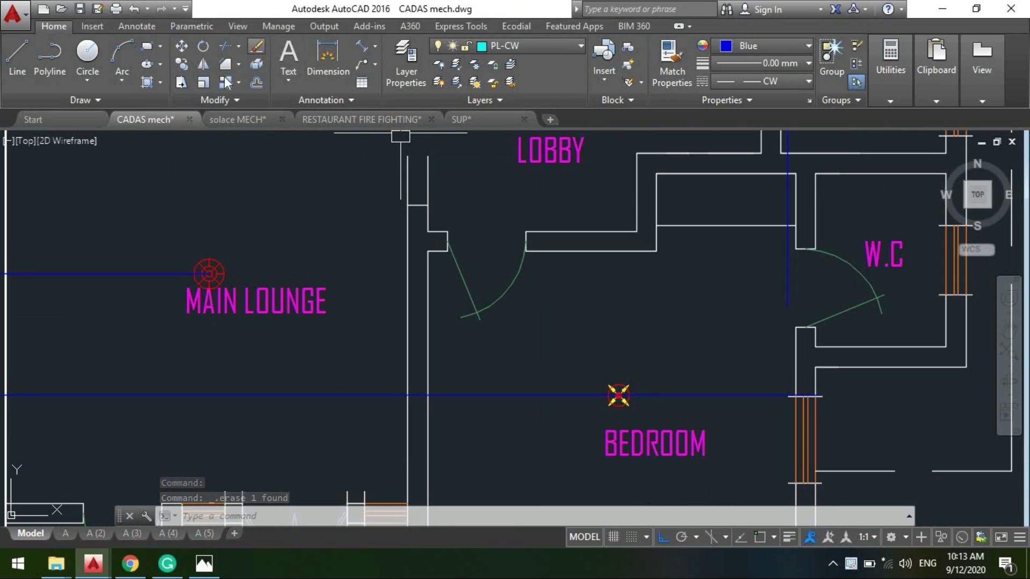
click(748, 395)
key(Escape)
scroll(764, 382, down, 4)
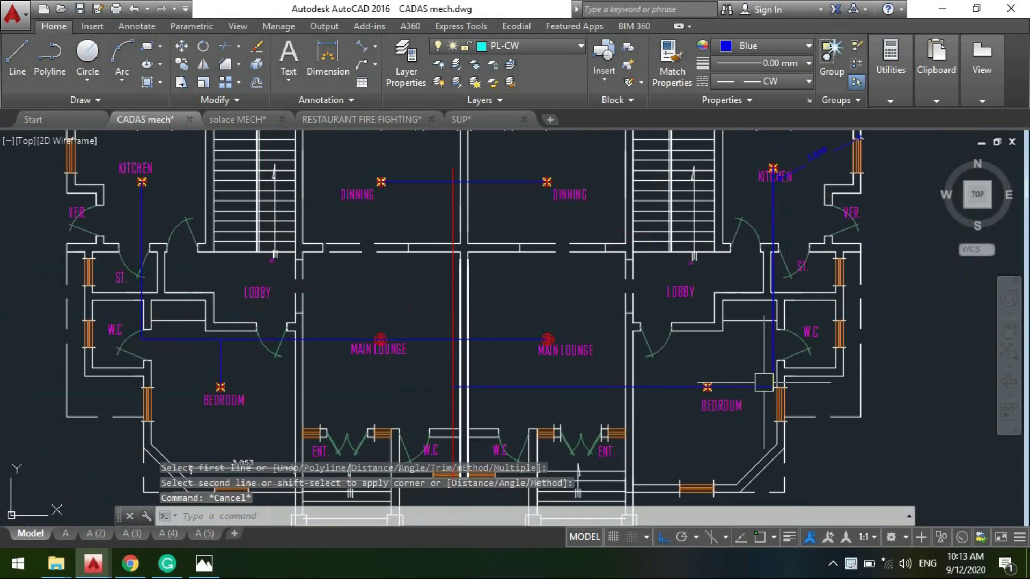
- Examine the sprinkler branch layout across both halves of the ground floor plan, comparing the kitchen, bedroom, lounge and dining pipes
scroll(708, 375, down, 2)
scroll(546, 305, up, 2)
scroll(572, 276, down, 2)
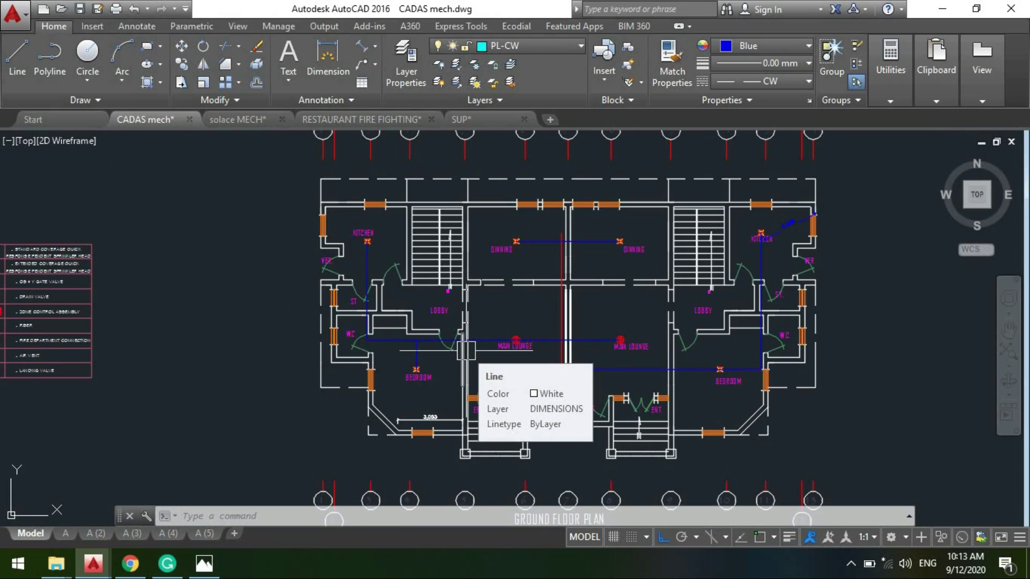
scroll(664, 243, up, 2)
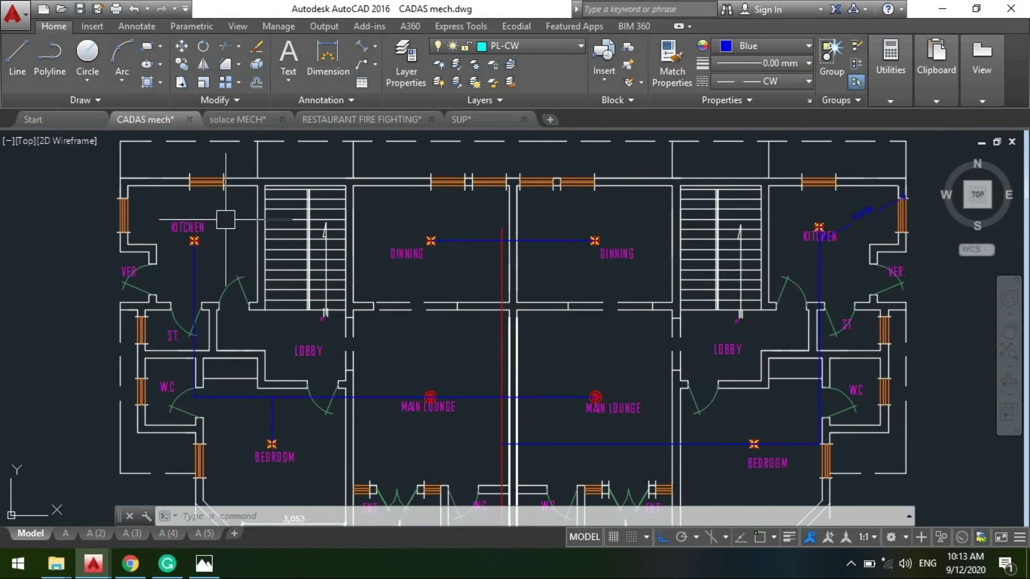
scroll(226, 219, down, 2)
scroll(377, 316, up, 2)
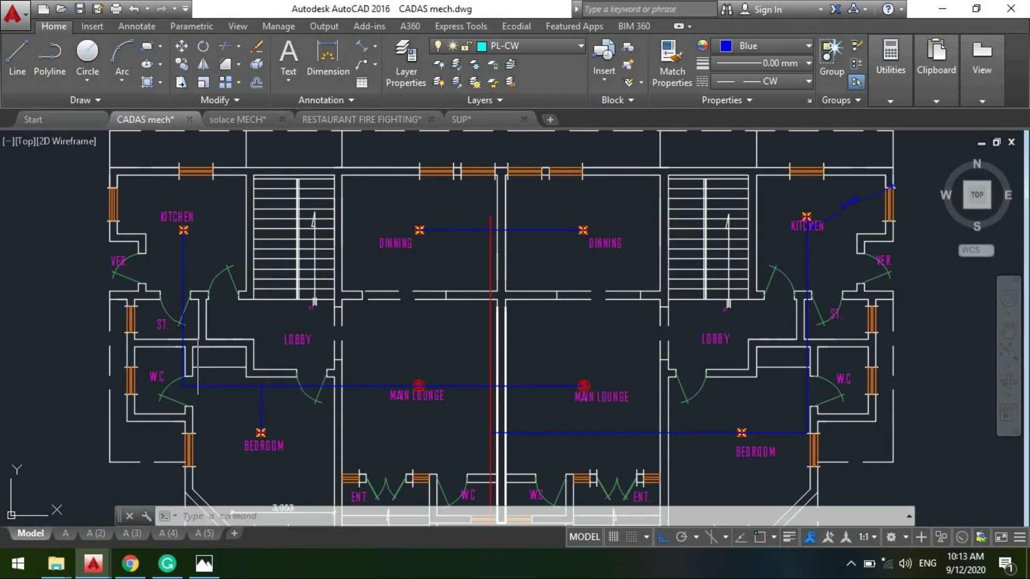
scroll(424, 274, down, 2)
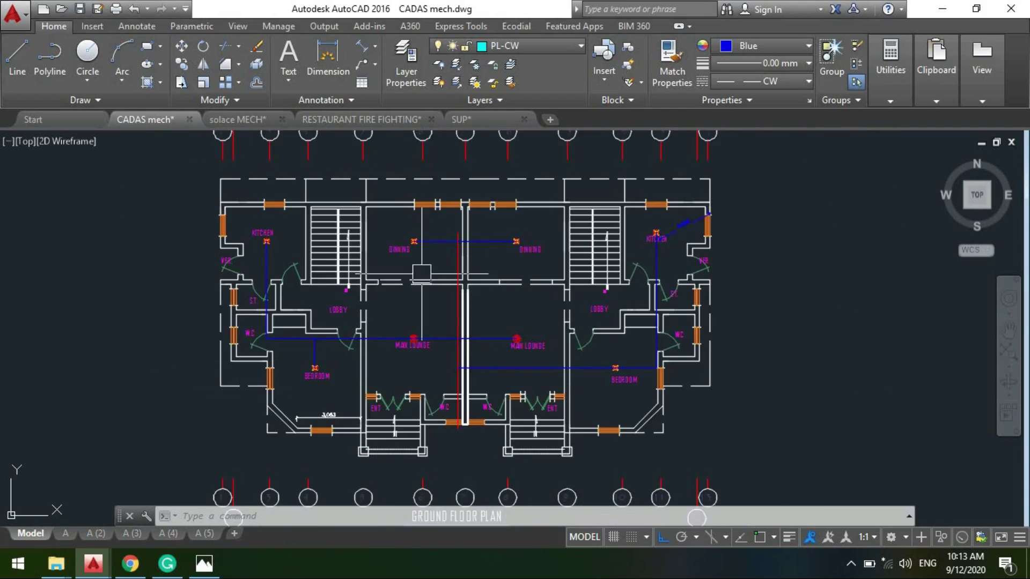
scroll(432, 282, up, 2)
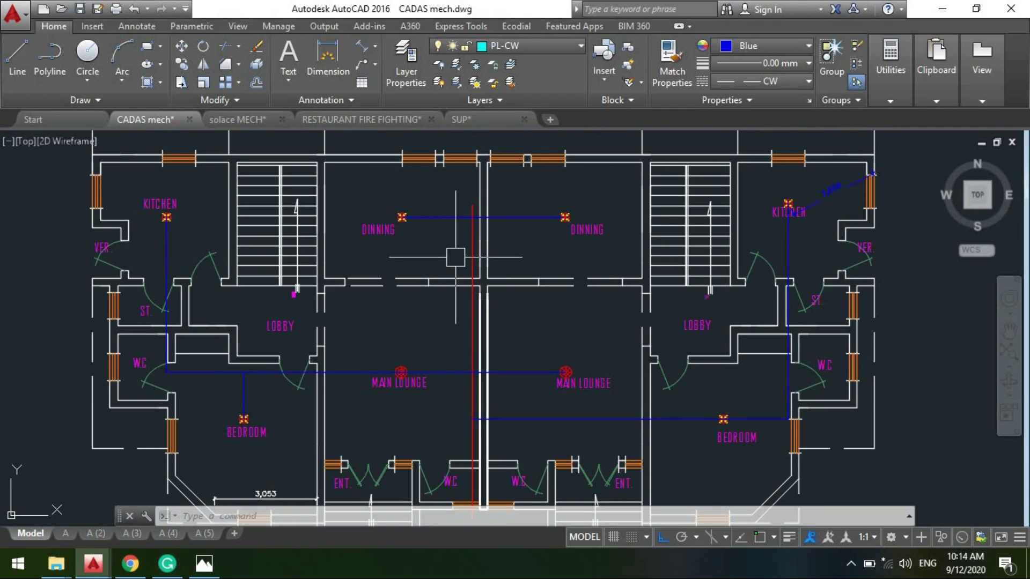